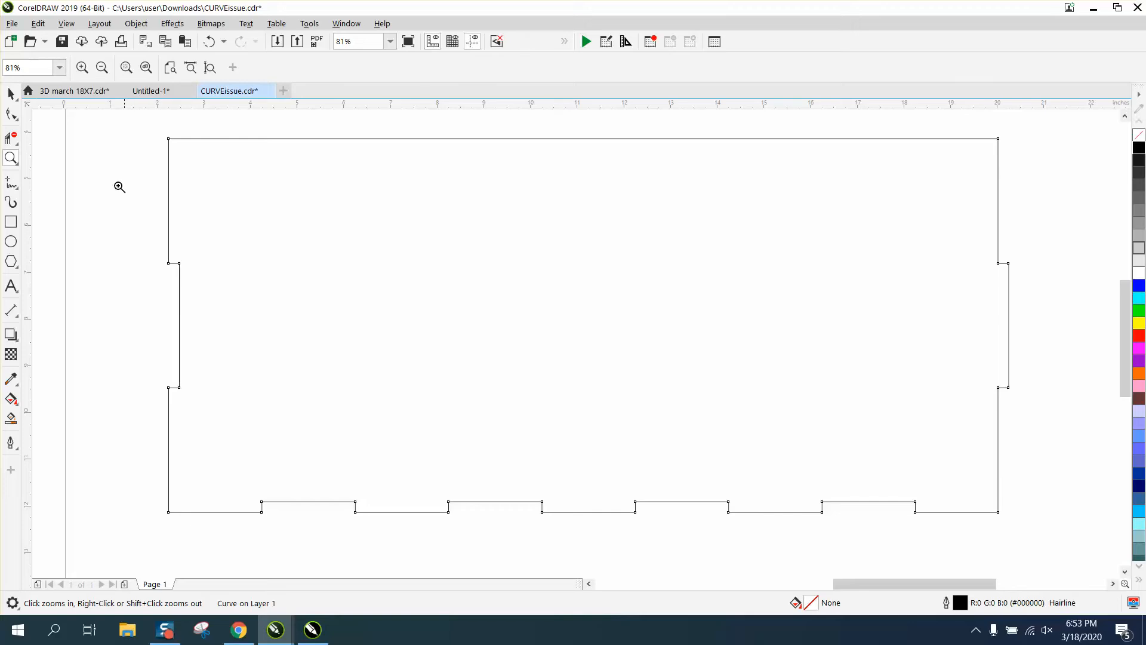
Convert the selected panel curve's outline to an object.
click(11, 94)
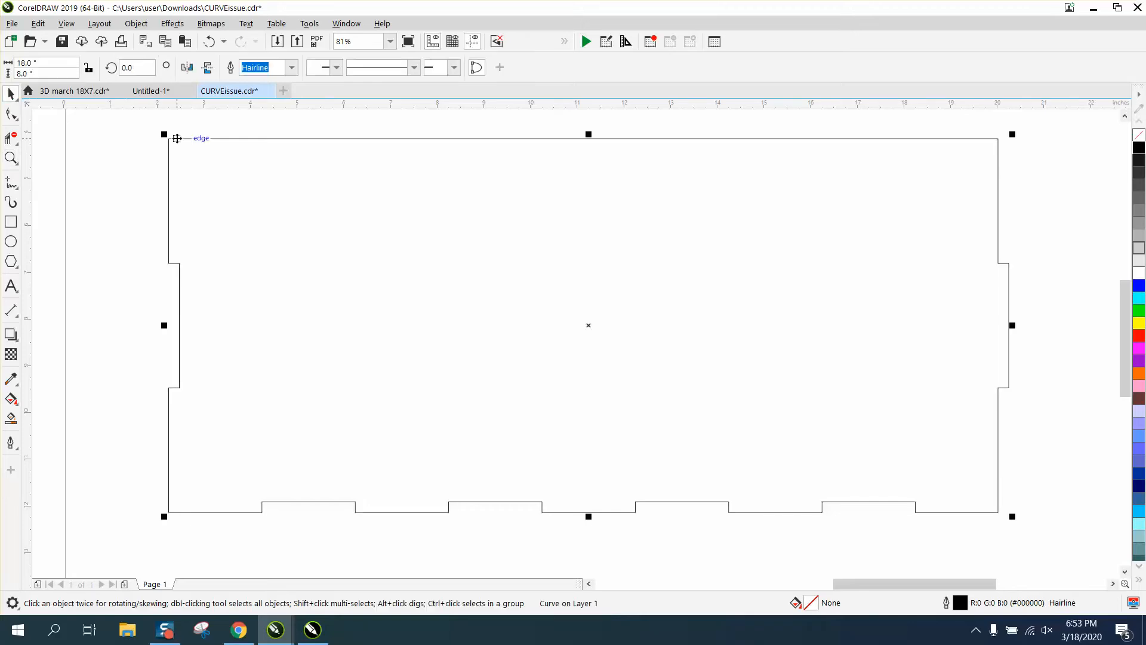
click(136, 23)
mouse_move(191, 262)
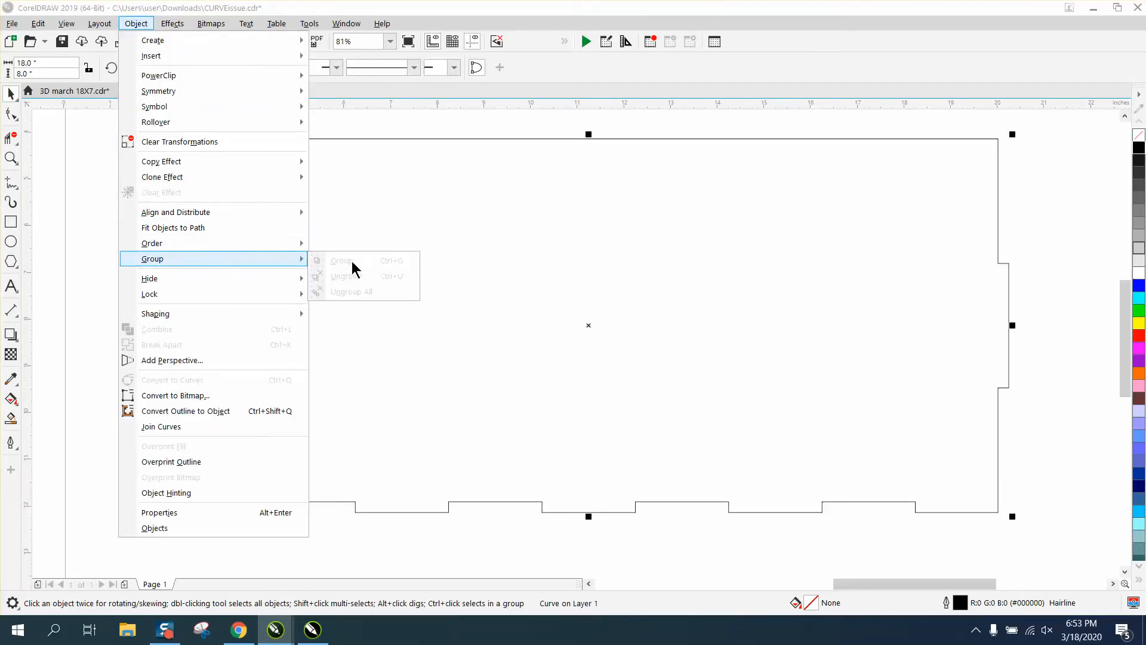
click(66, 225)
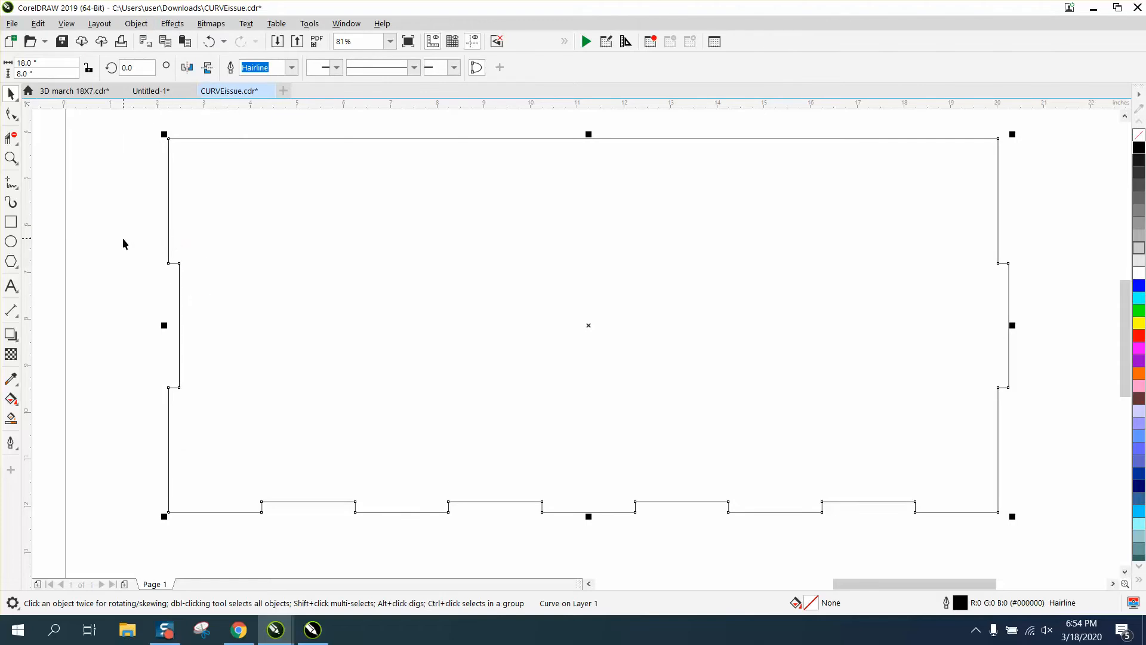
scroll(407, 319, down, 4)
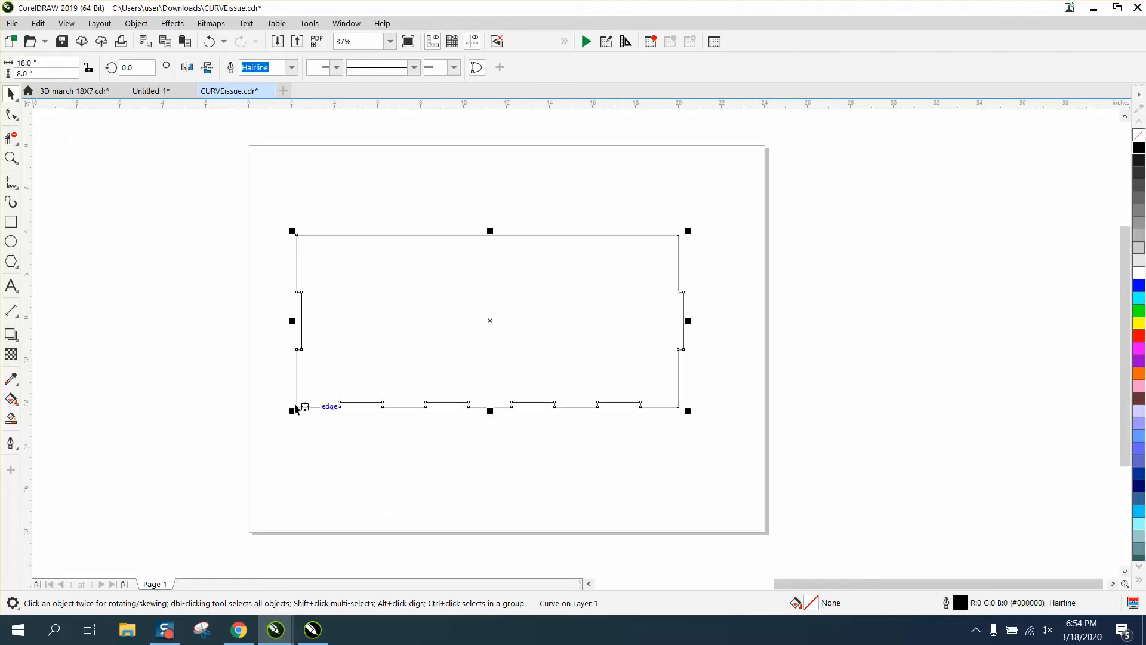
click(11, 158)
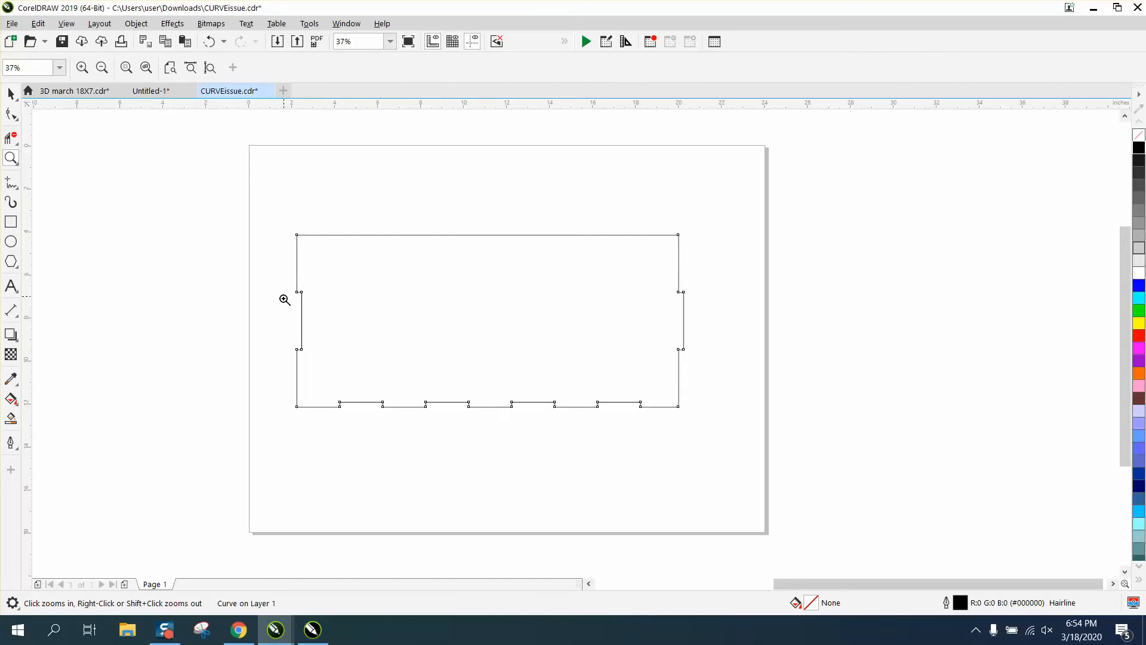
drag(281, 327, 753, 439)
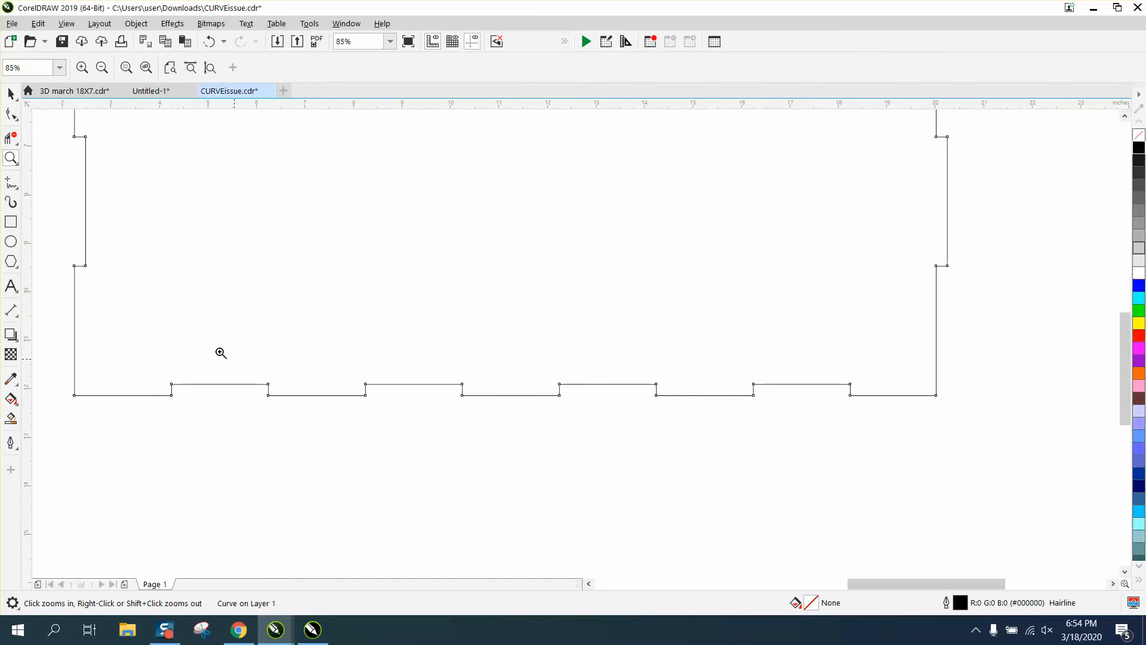
click(10, 94)
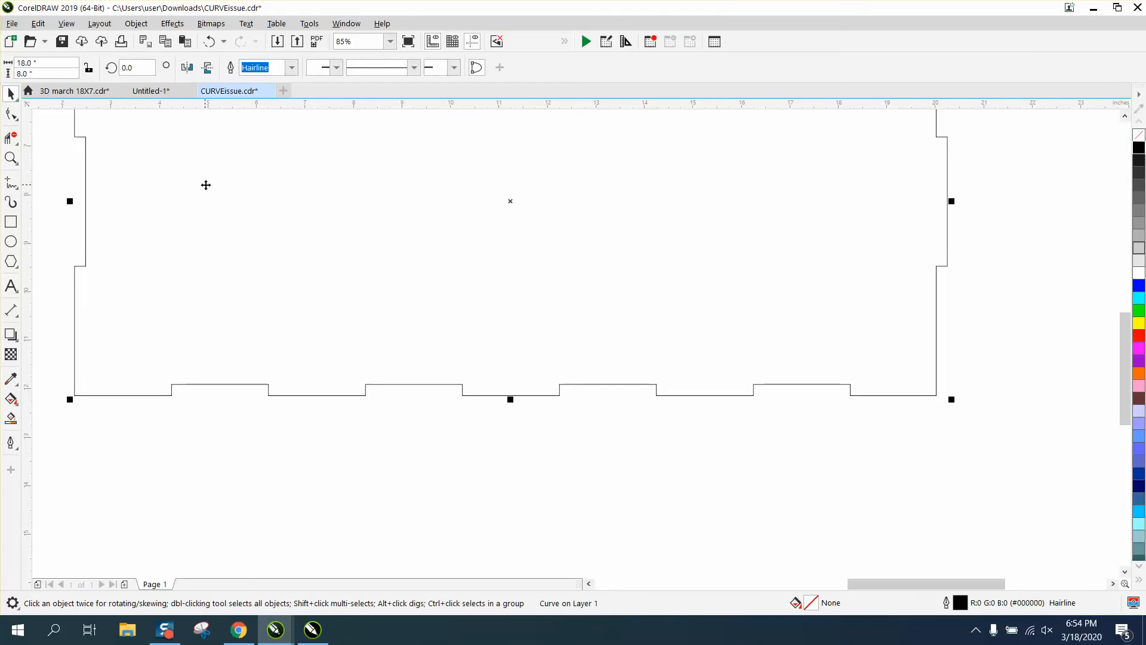
click(142, 25)
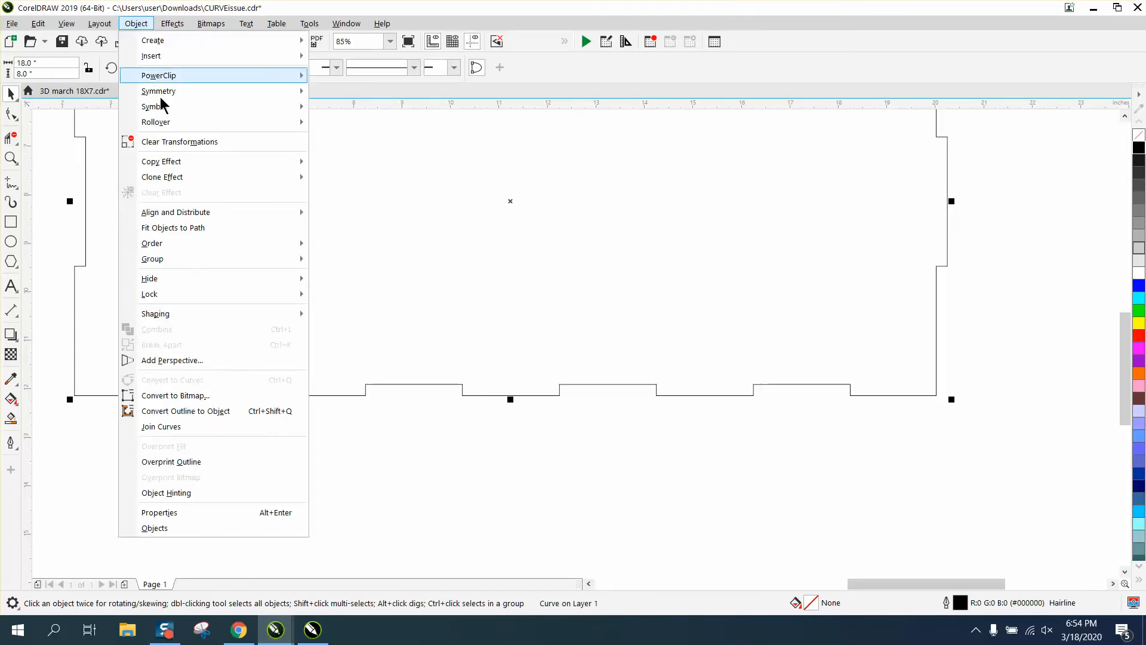
click(198, 410)
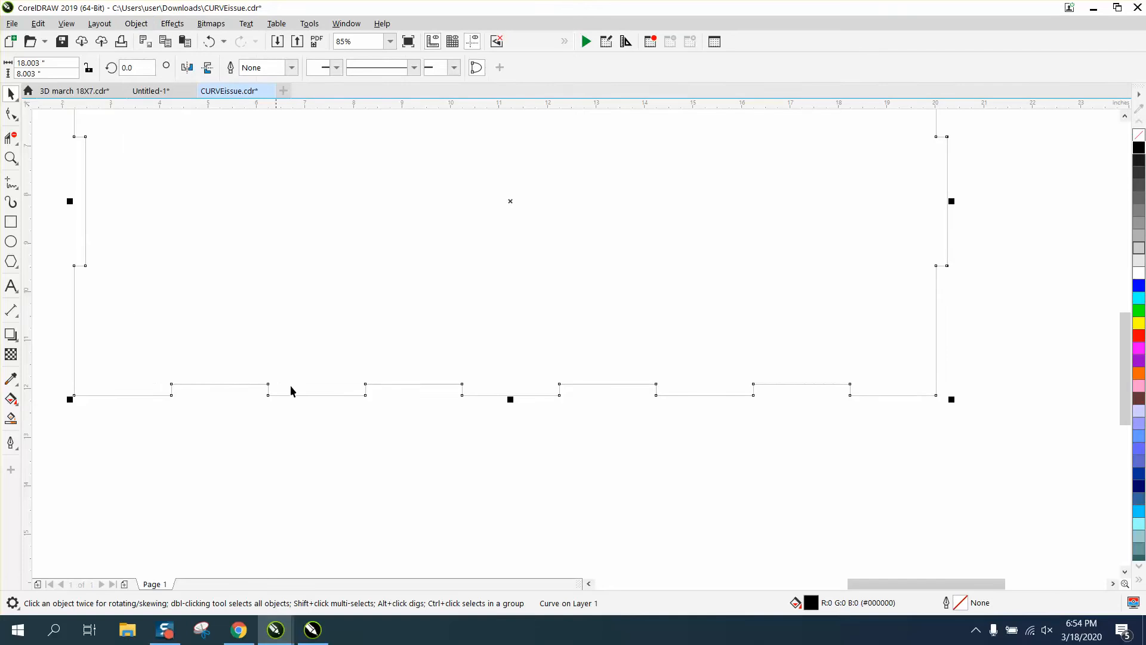
Inspect the converted outline object's nodes around the panel, especially the right-side notch corners.
click(370, 434)
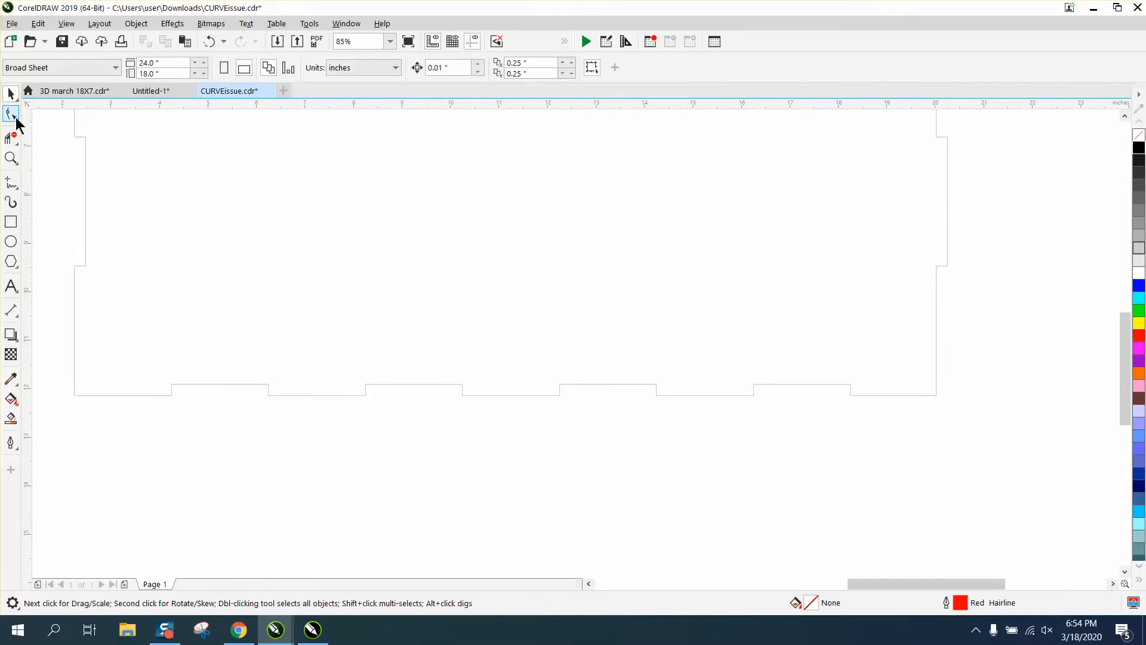
click(364, 392)
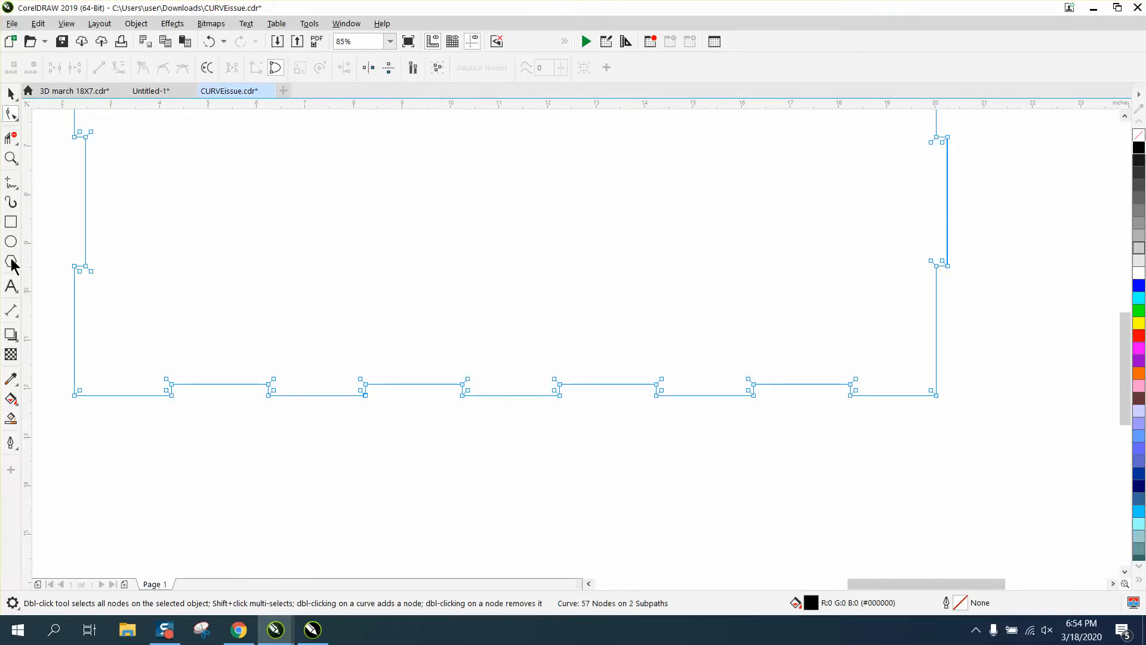
click(11, 158)
drag(246, 359, 939, 460)
right_click(478, 399)
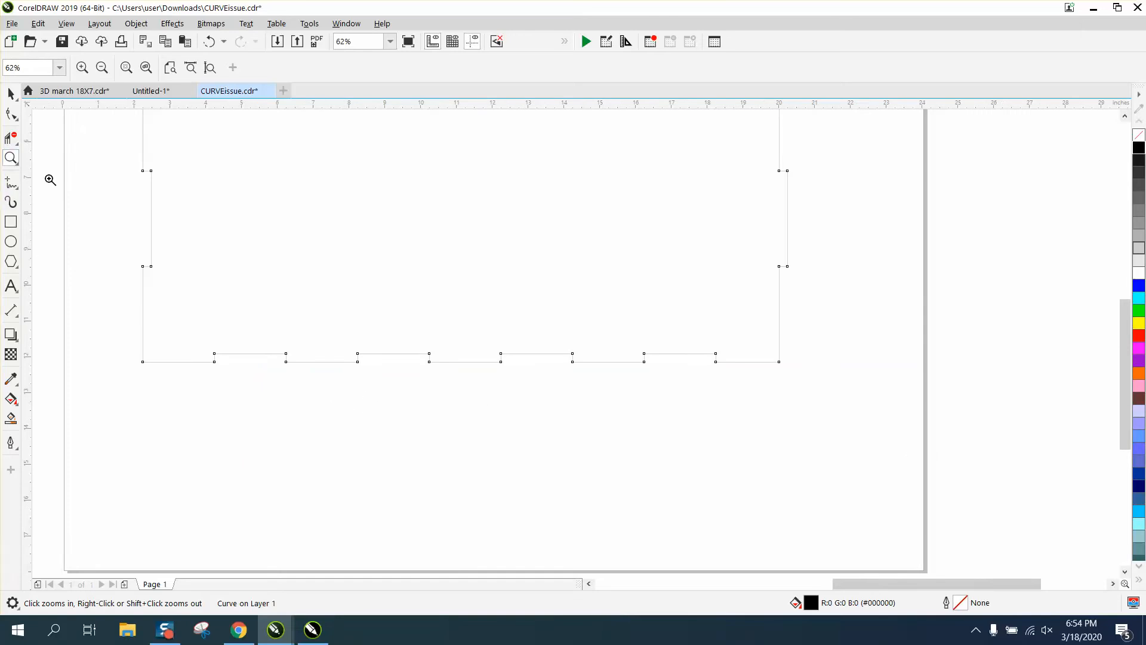
drag(124, 296, 809, 463)
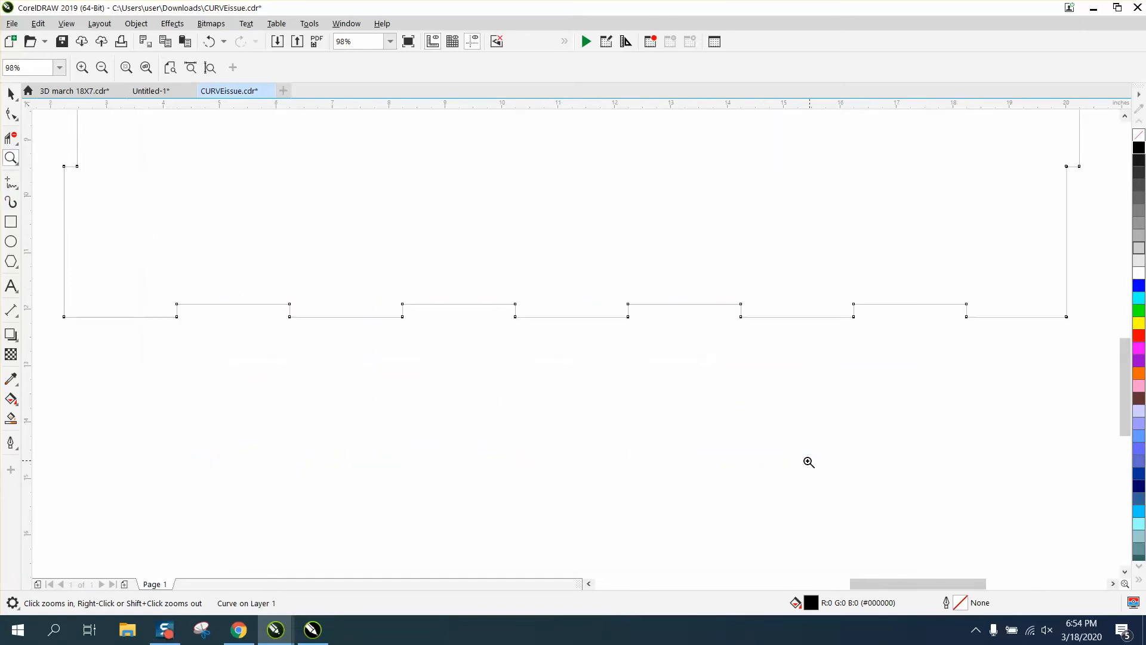
right_click(590, 418)
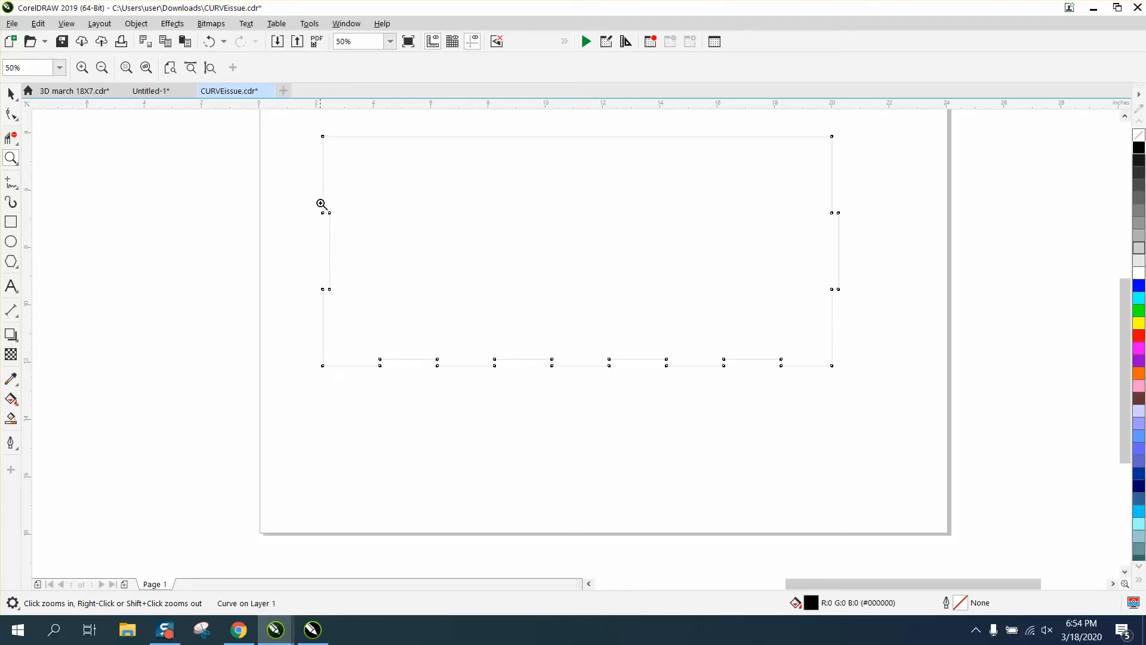
drag(320, 204, 369, 303)
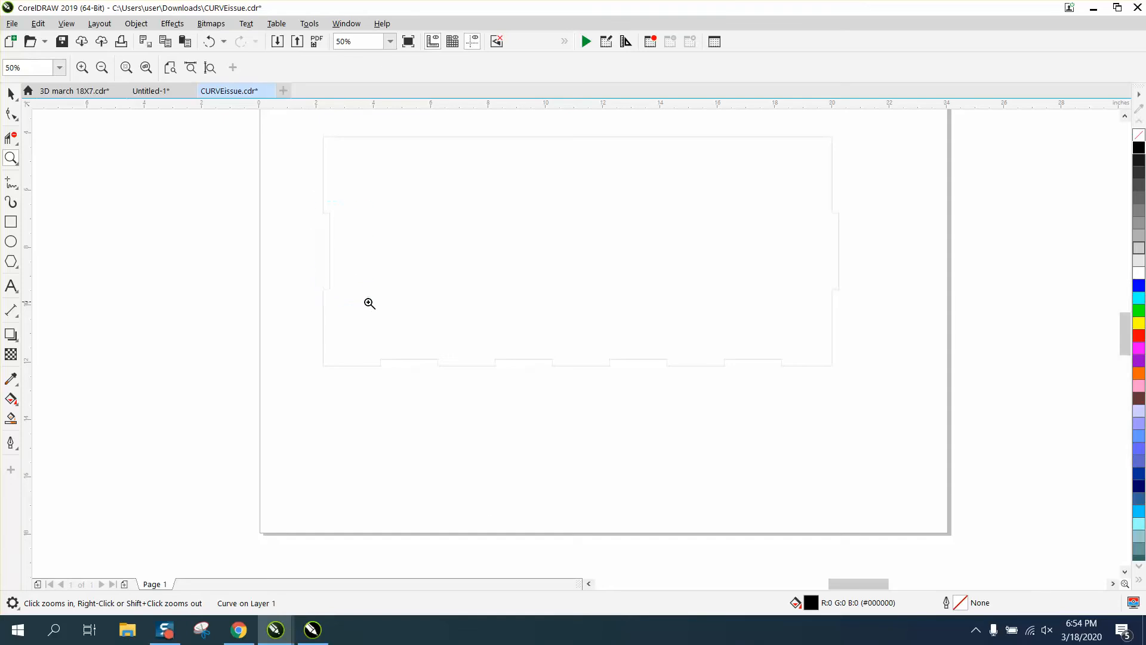
scroll(357, 288, down, 1)
scroll(708, 281, down, 2)
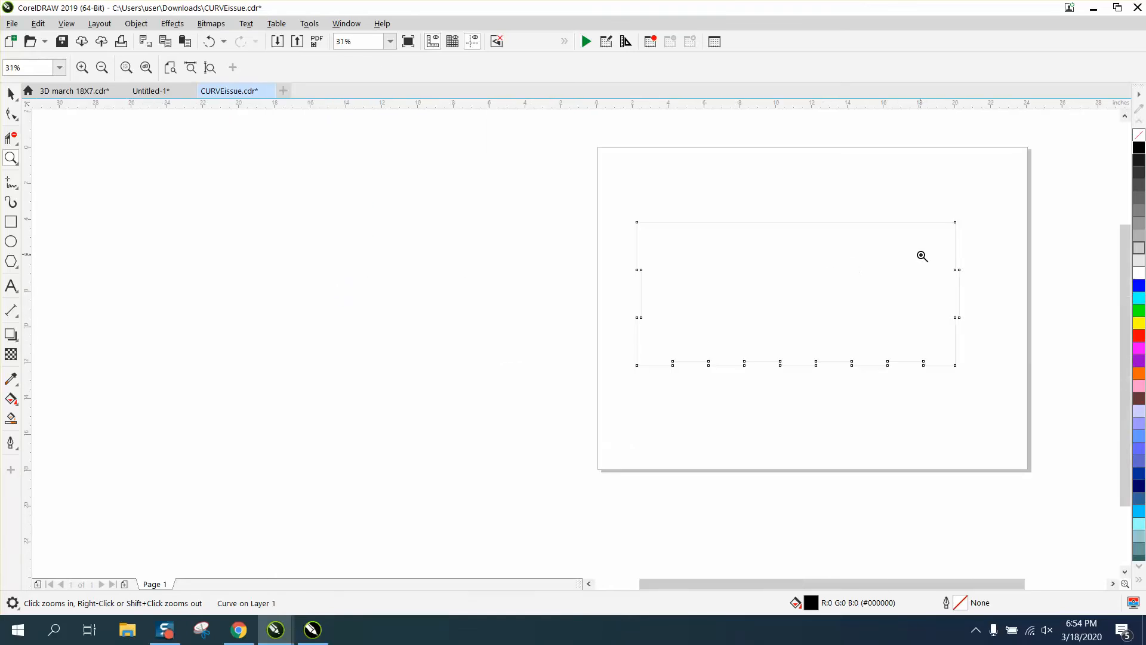
drag(930, 260, 992, 329)
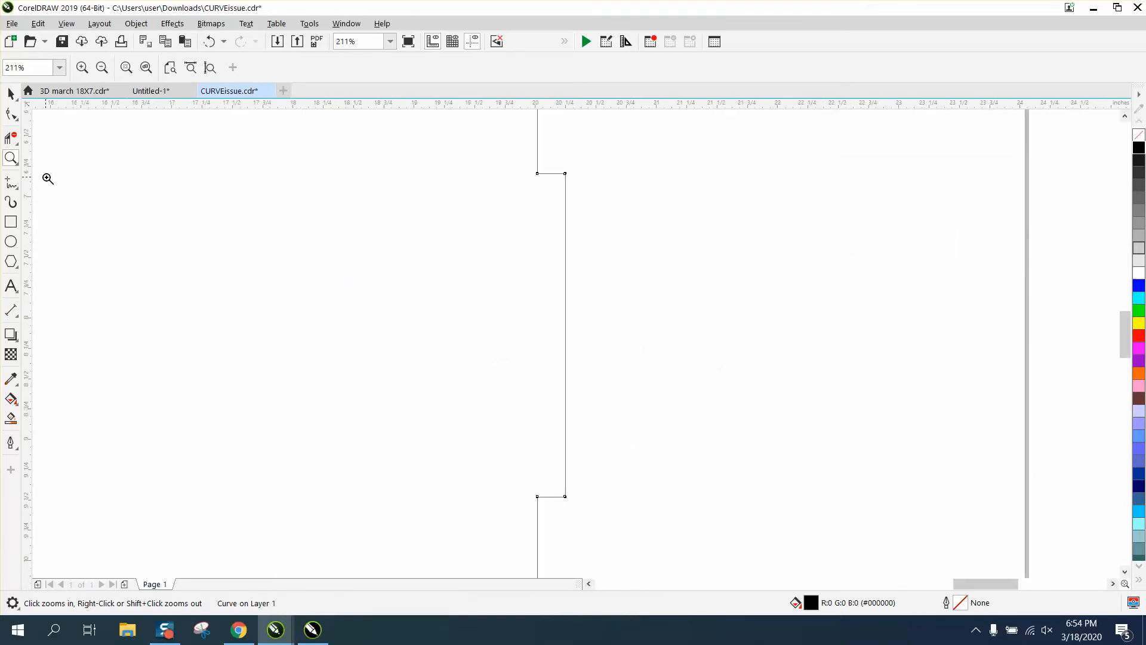
Set the nudge distance to 0.003 inches.
click(10, 93)
click(640, 188)
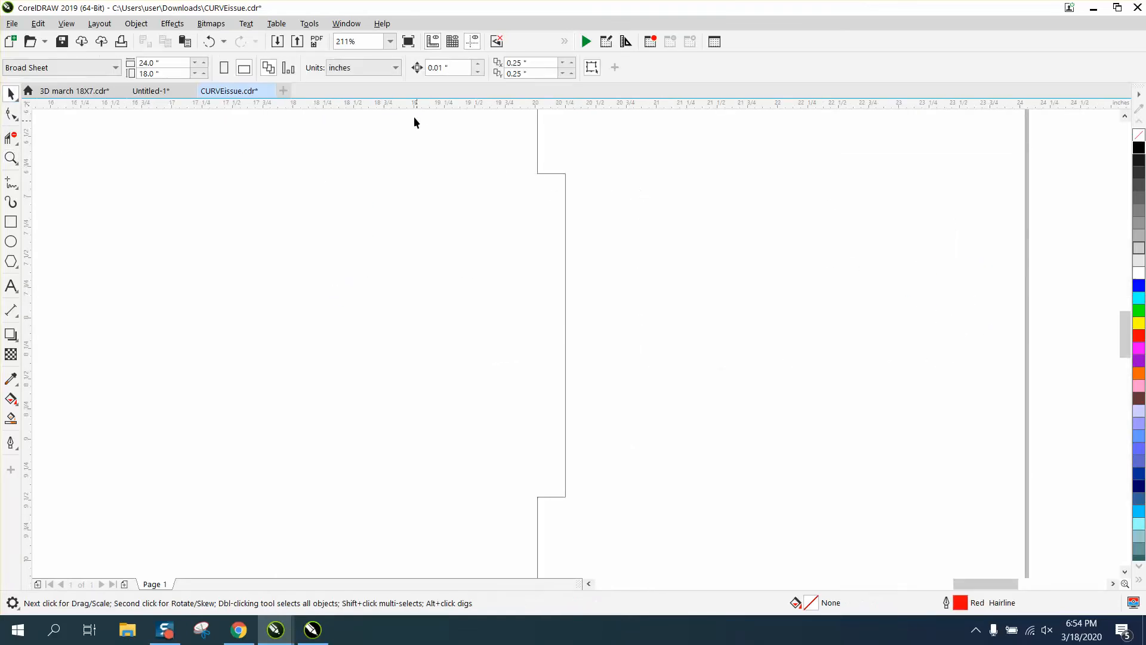
click(427, 67)
text(.00)
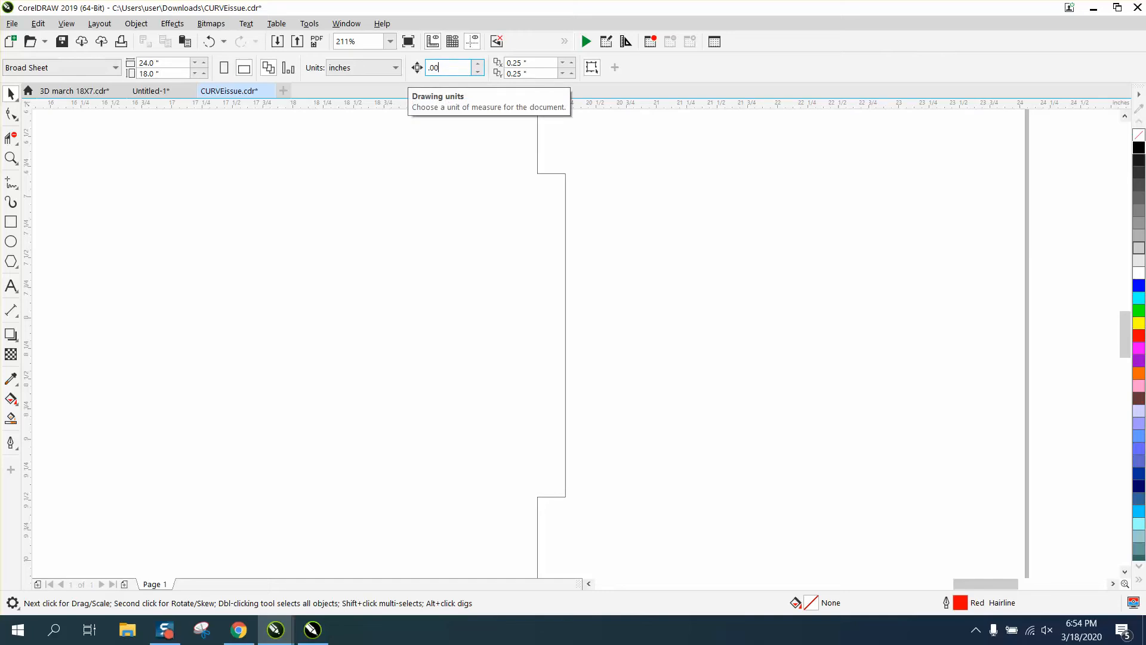
text(3)
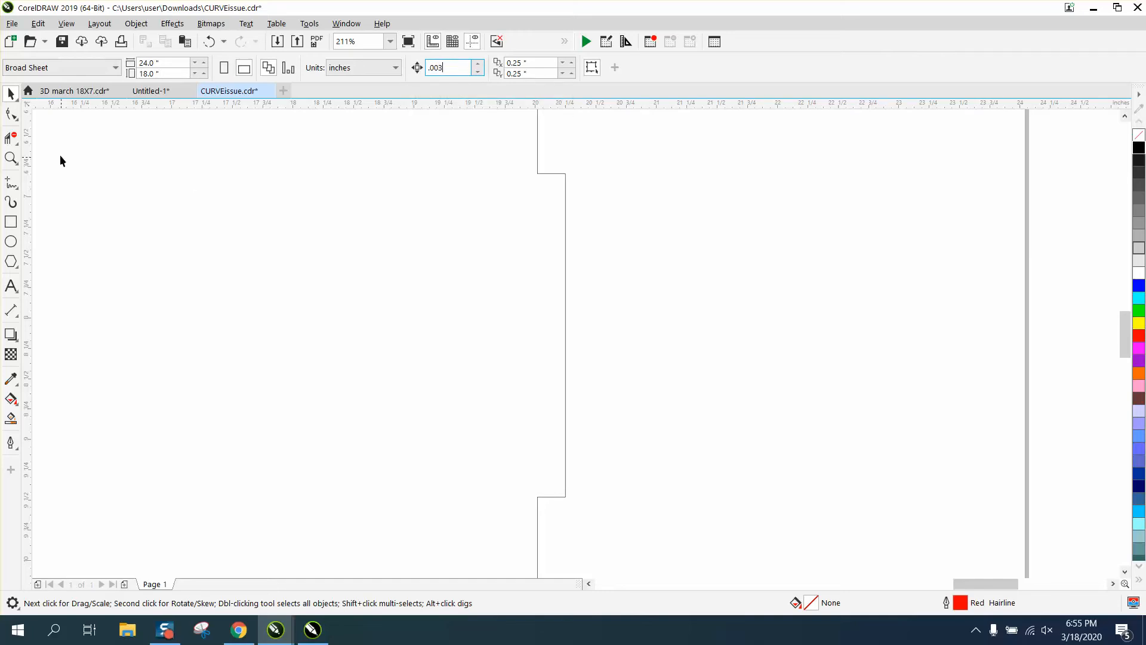
Select the top corner nodes of the right-side notch and nudge them up one step.
click(11, 158)
click(10, 113)
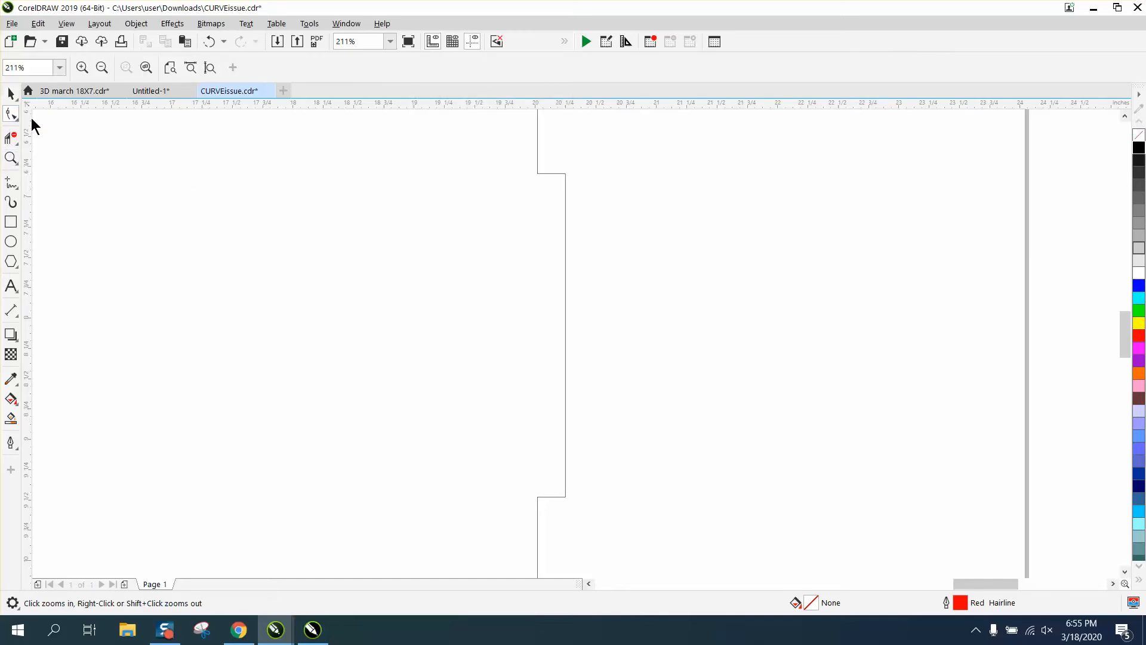
click(539, 173)
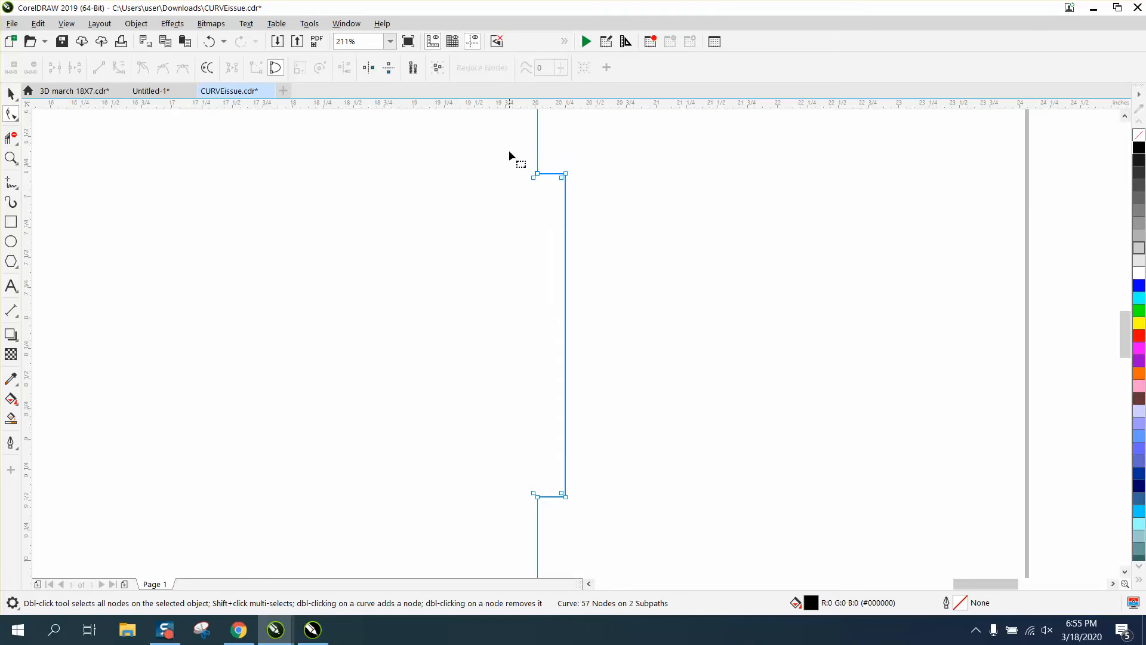
drag(511, 153, 606, 192)
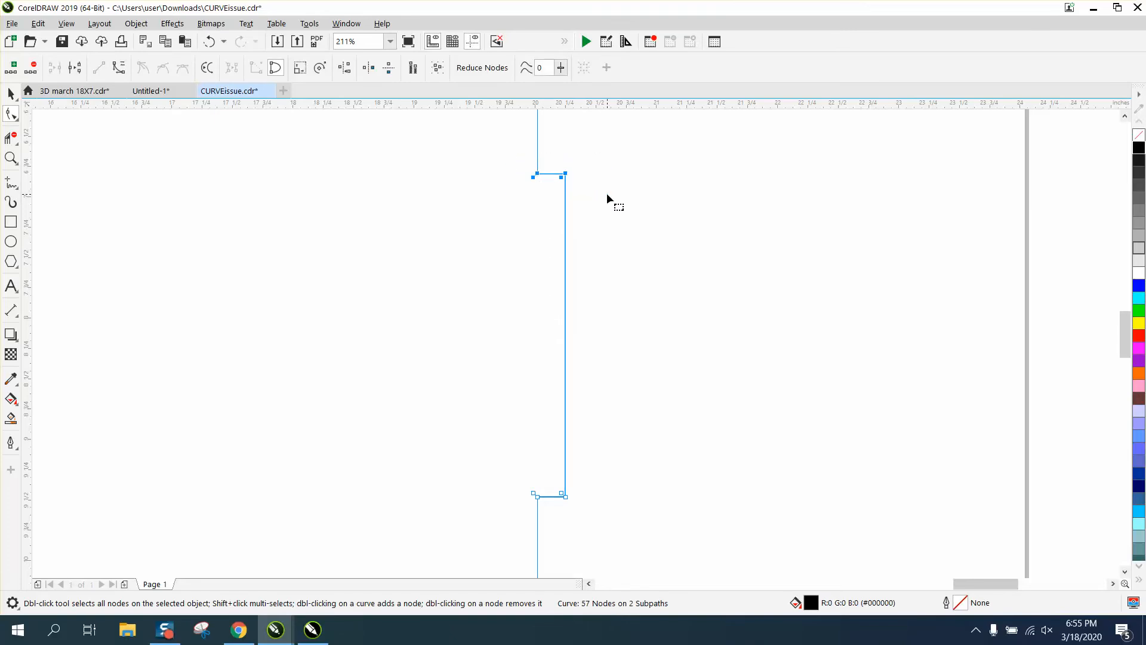
key(Up)
Reselect the notch's top corner nodes and undo the node nudge.
click(11, 158)
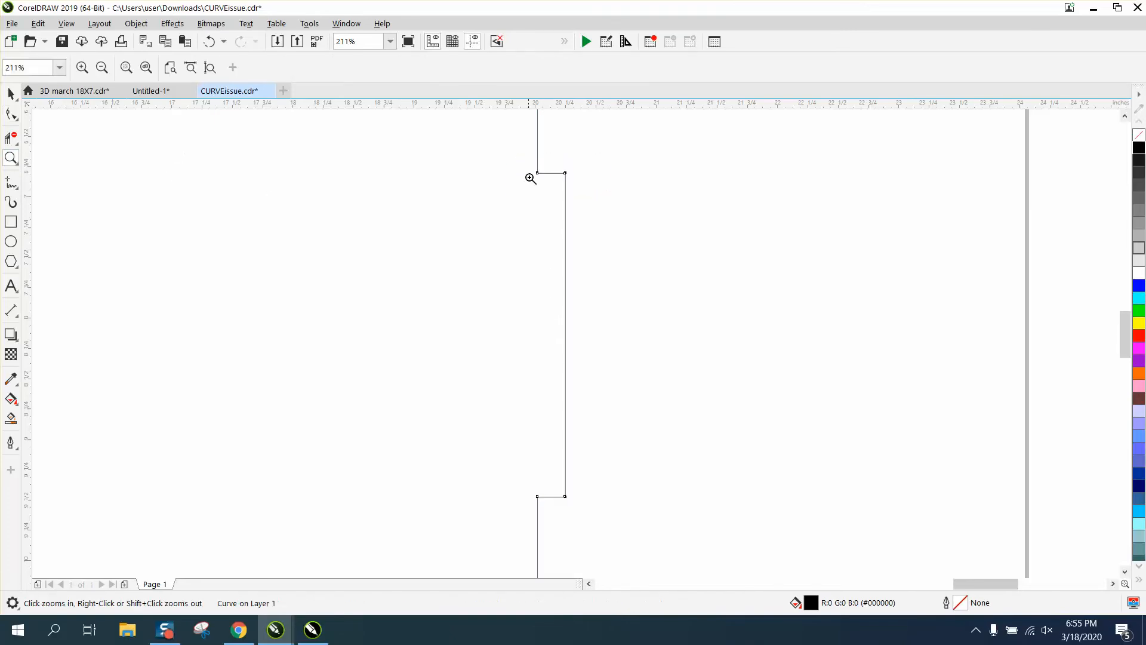
drag(530, 159, 620, 196)
click(11, 113)
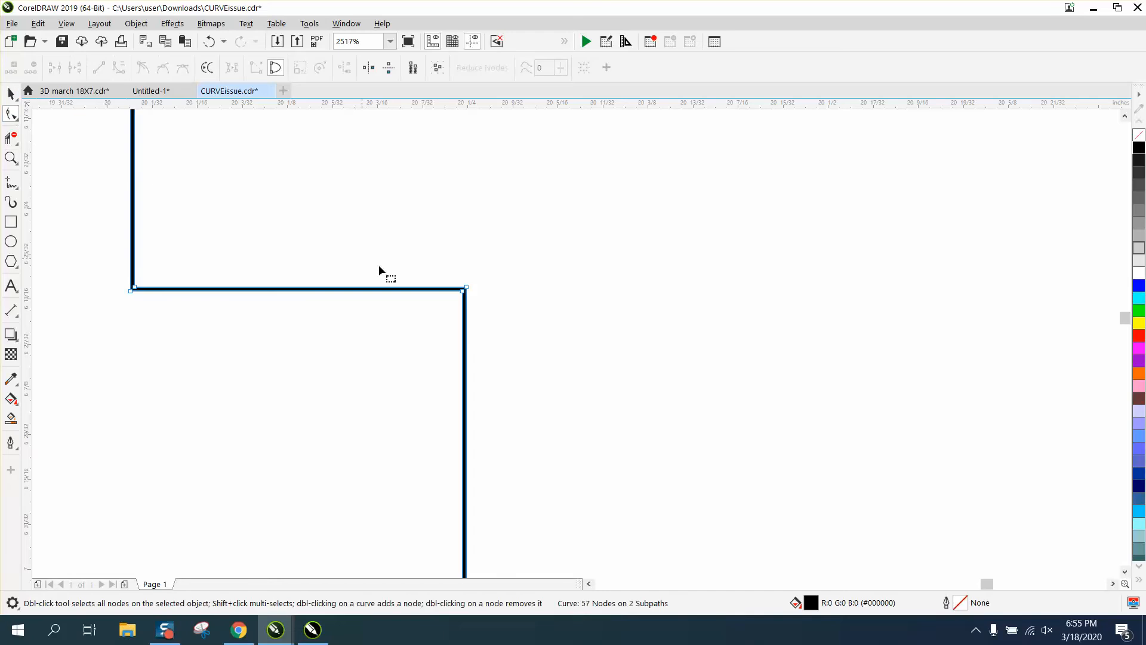
drag(89, 252, 508, 330)
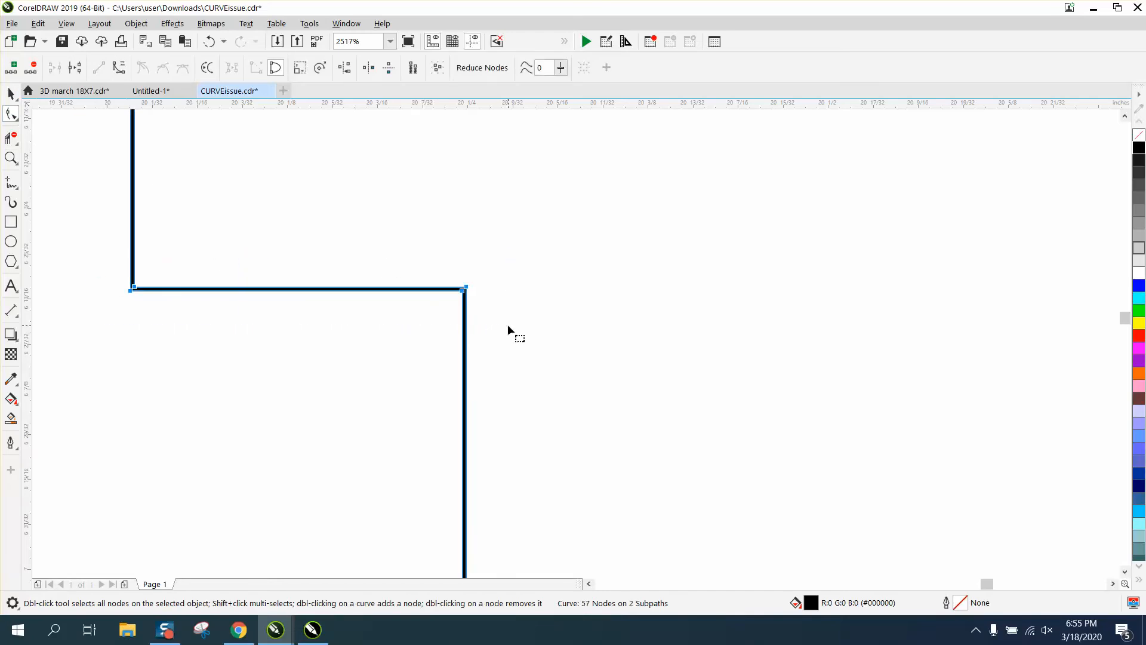
scroll(507, 324, down, 3)
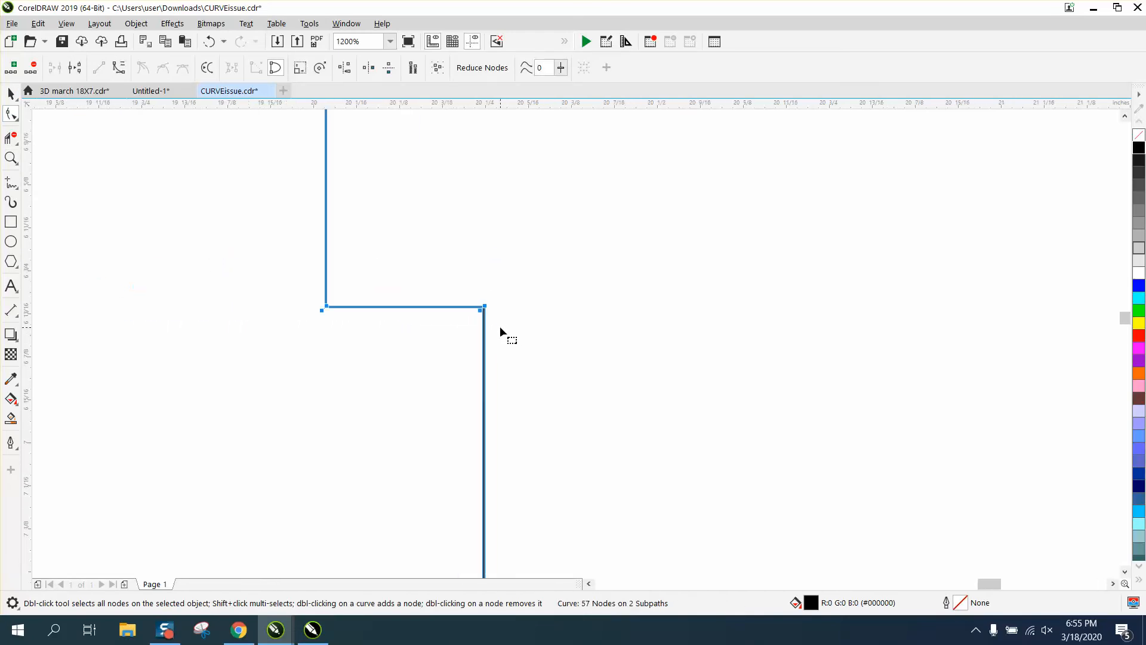
click(209, 41)
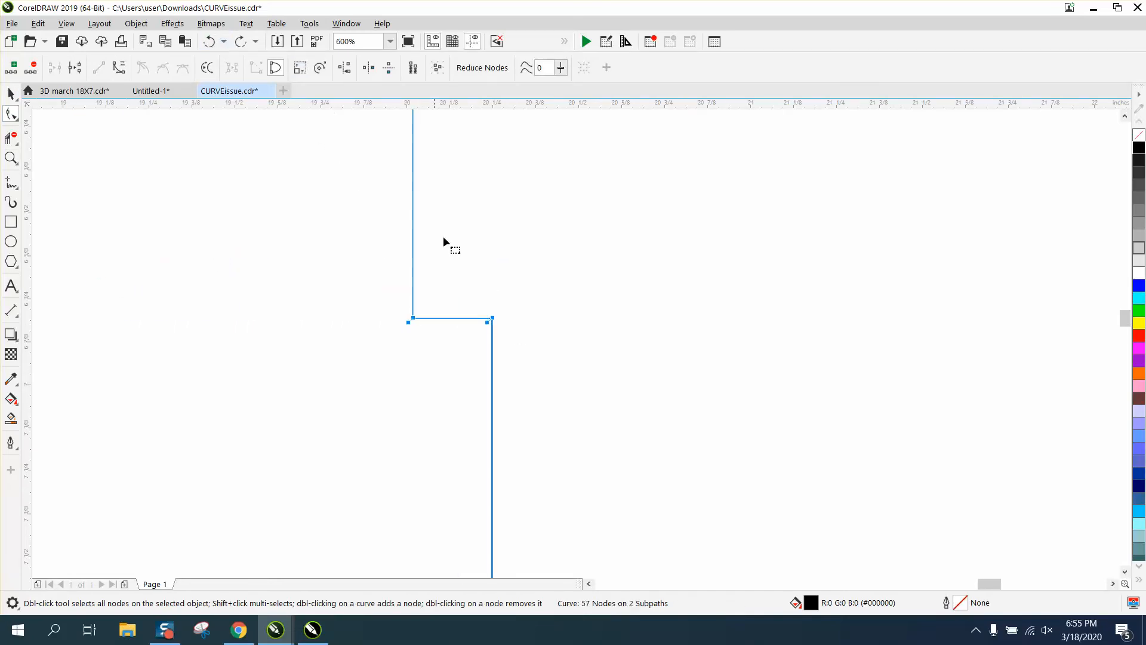
scroll(515, 287, down, 2)
scroll(536, 294, down, 1)
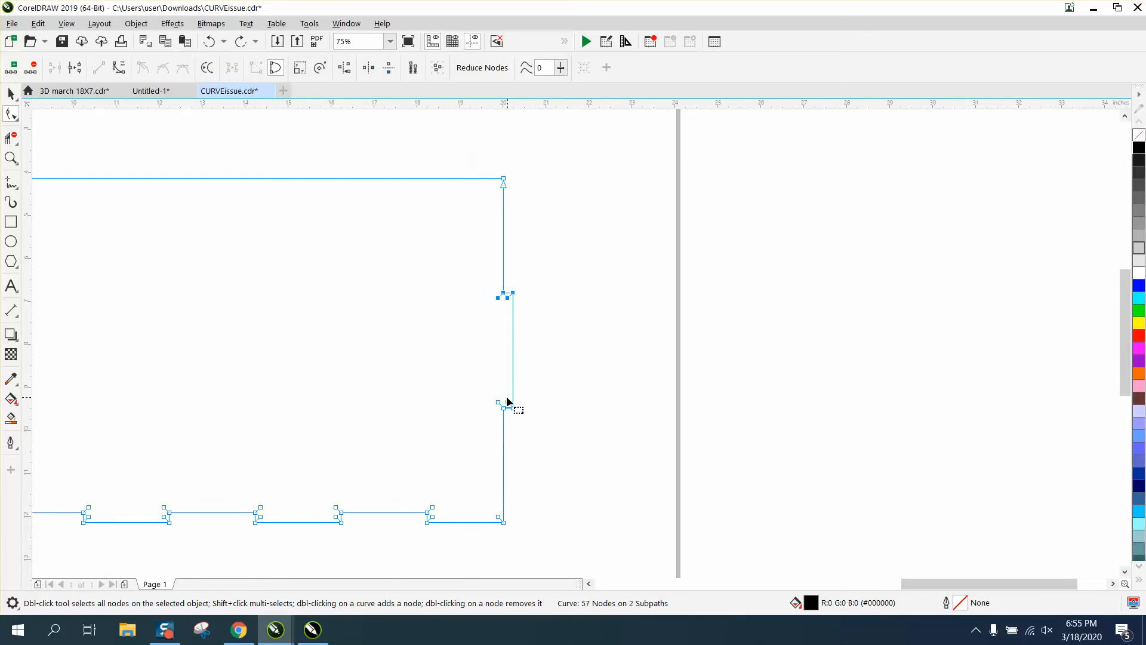
drag(484, 387, 544, 428)
scroll(597, 428, down, 1)
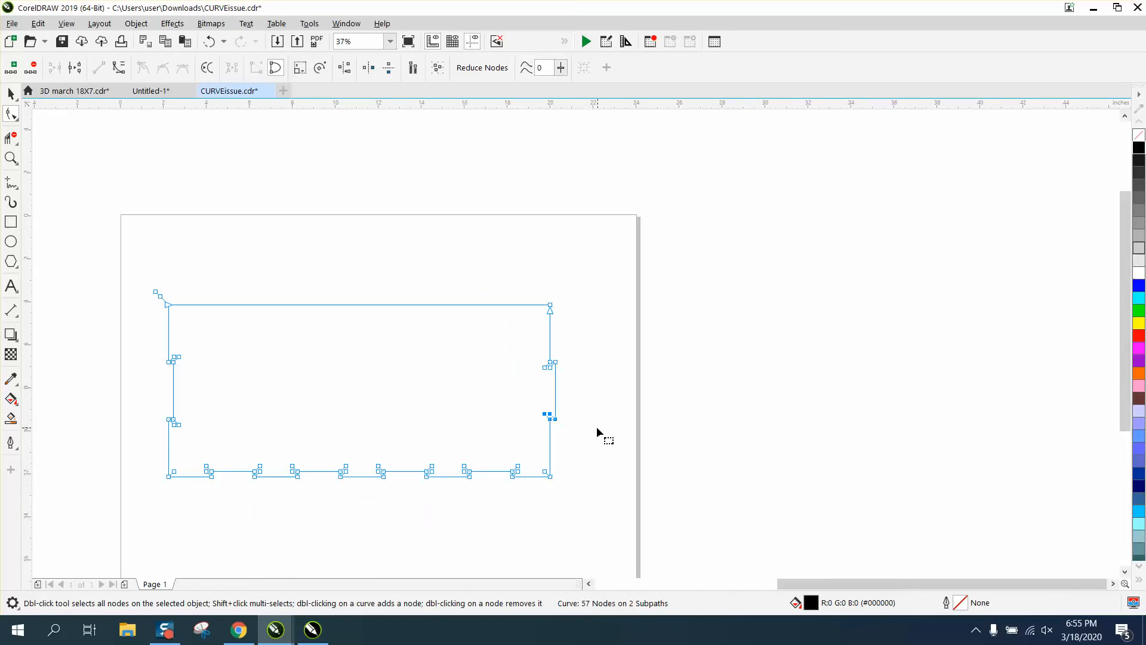
Create a Smart Fill object inside the panel outline.
click(11, 94)
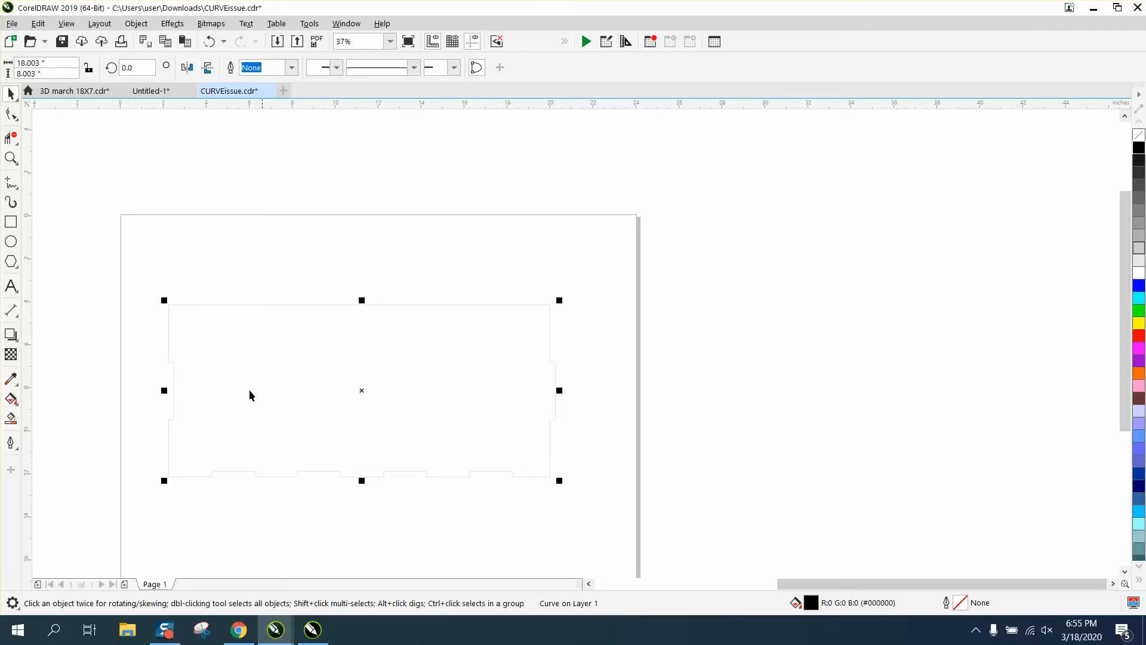
click(10, 417)
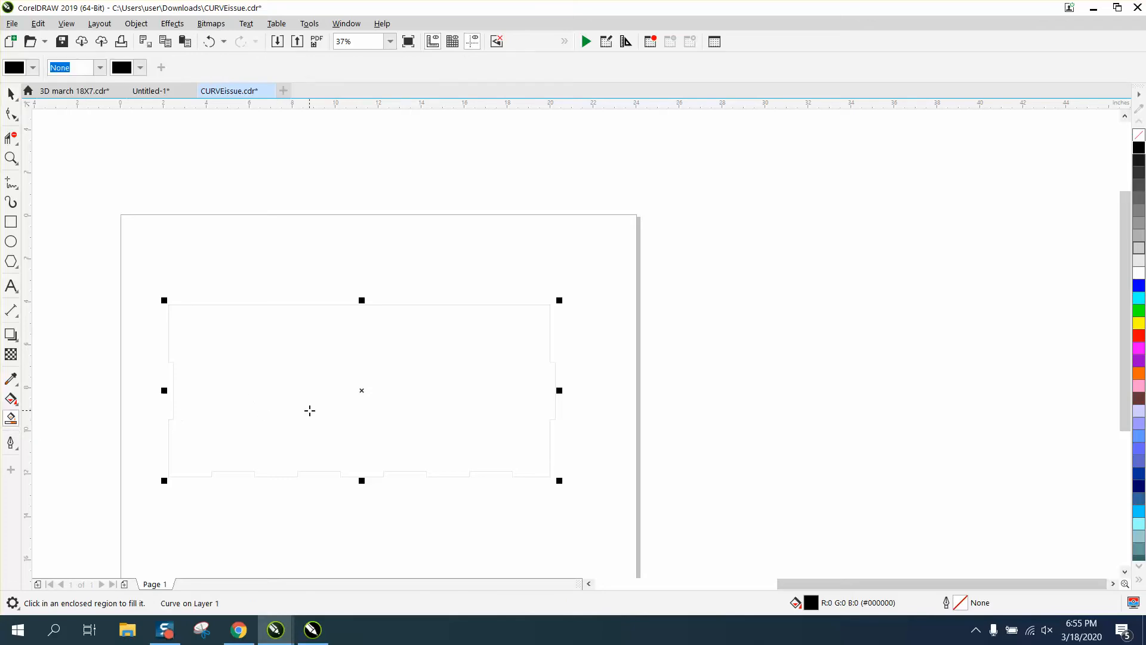
click(310, 411)
Move the filled shape beside the page and remove its fill.
click(11, 94)
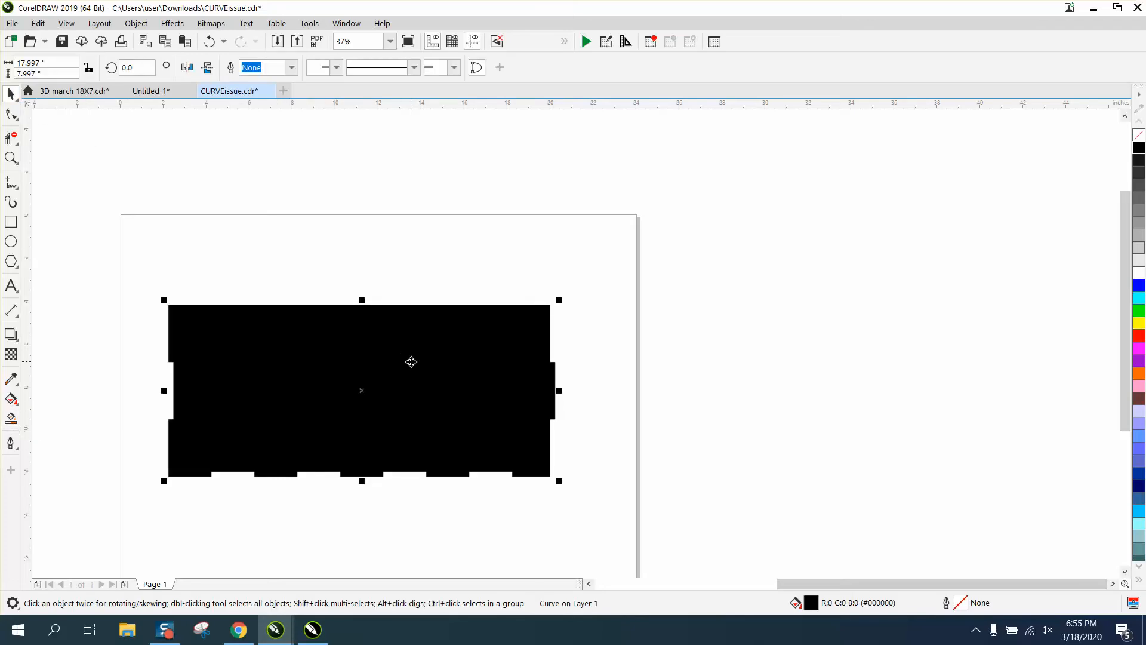
drag(410, 361, 877, 319)
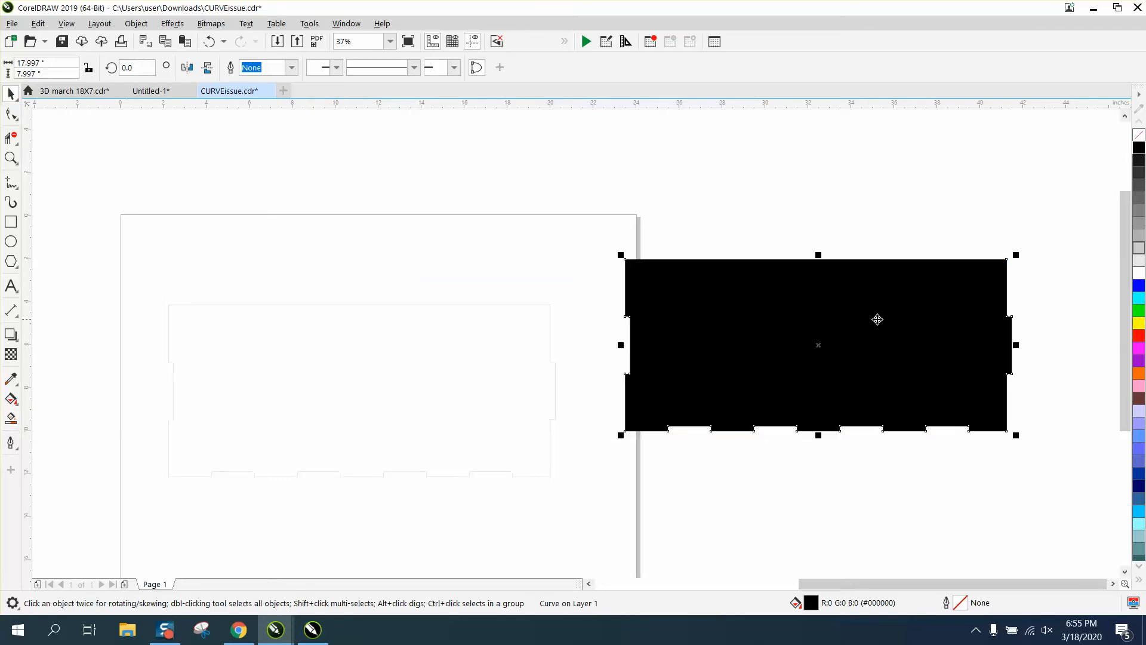
click(1138, 136)
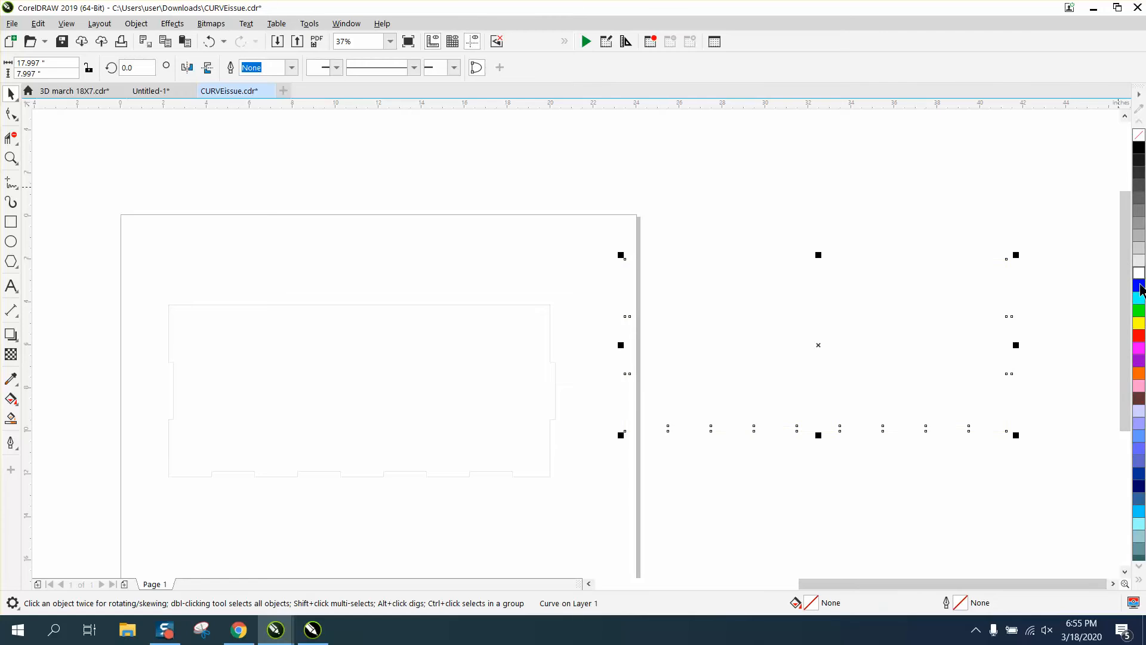
Give the Smart Fill shape a red outline and move it up toward the page.
right_click(1139, 323)
right_click(1139, 336)
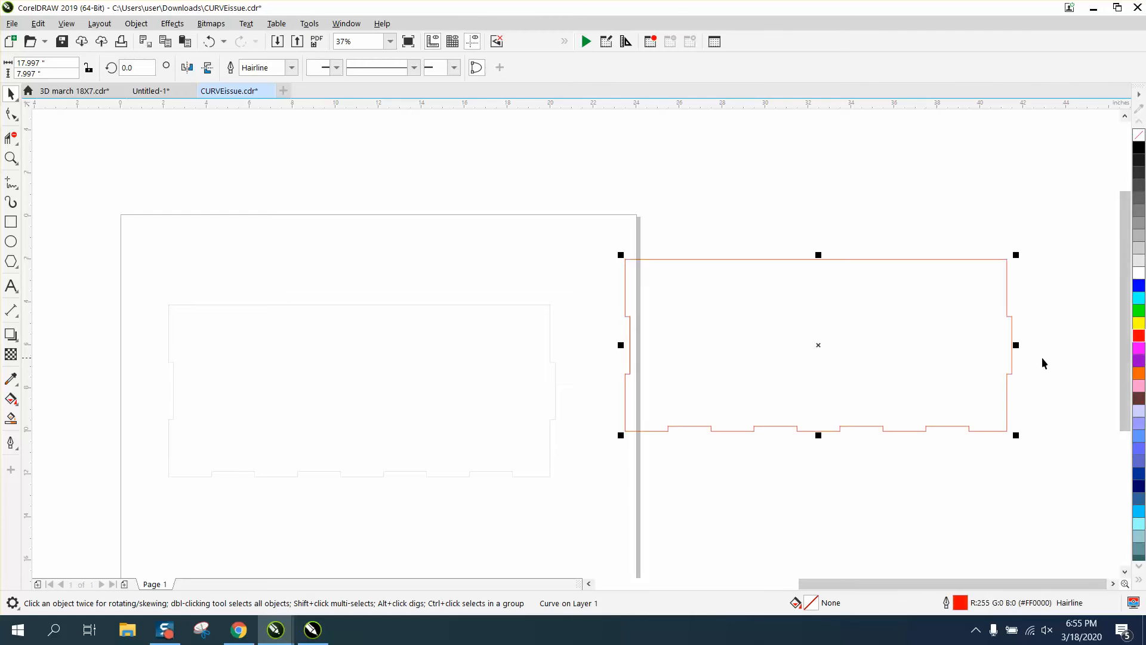
drag(698, 271, 637, 224)
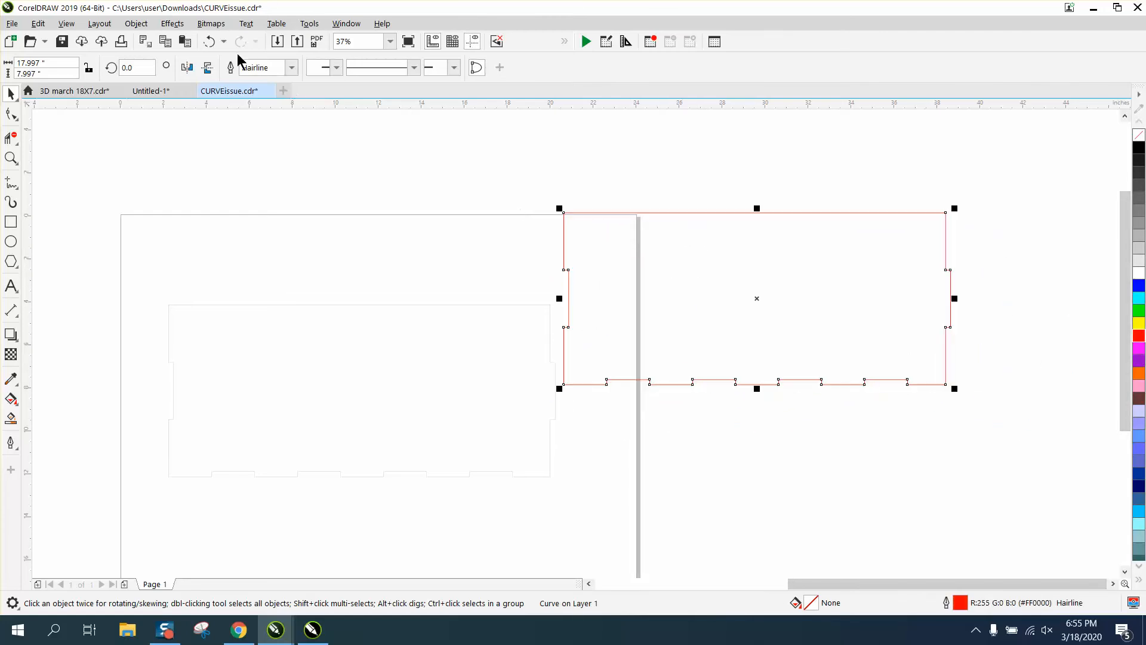
click(143, 28)
mouse_move(172, 260)
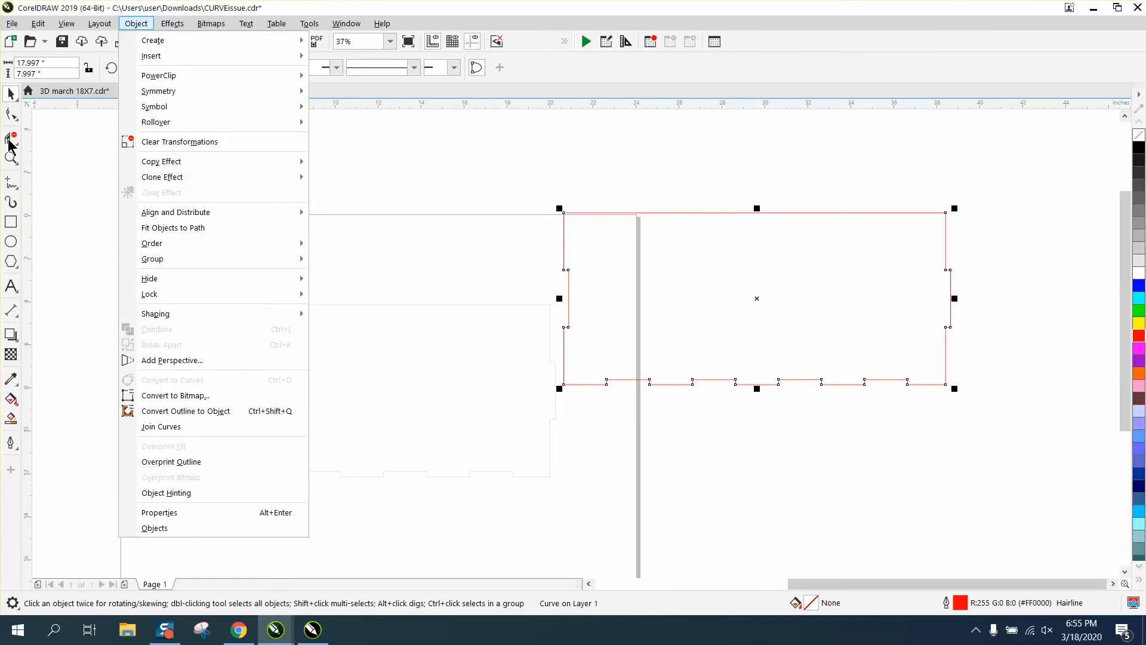
click(11, 157)
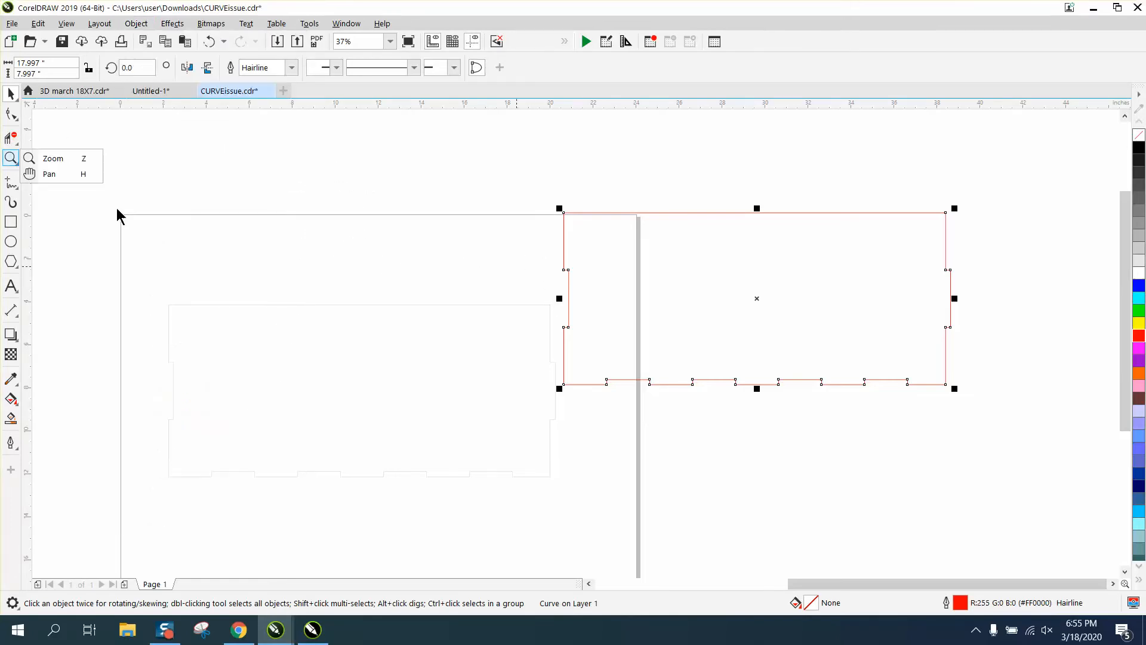
click(68, 161)
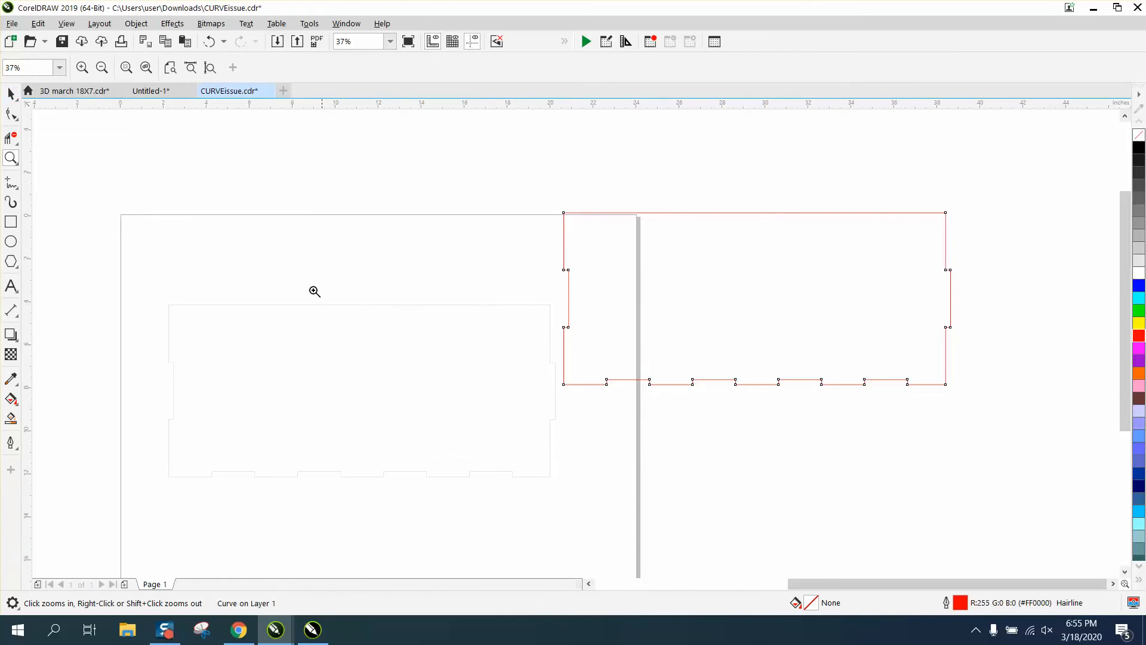
click(11, 94)
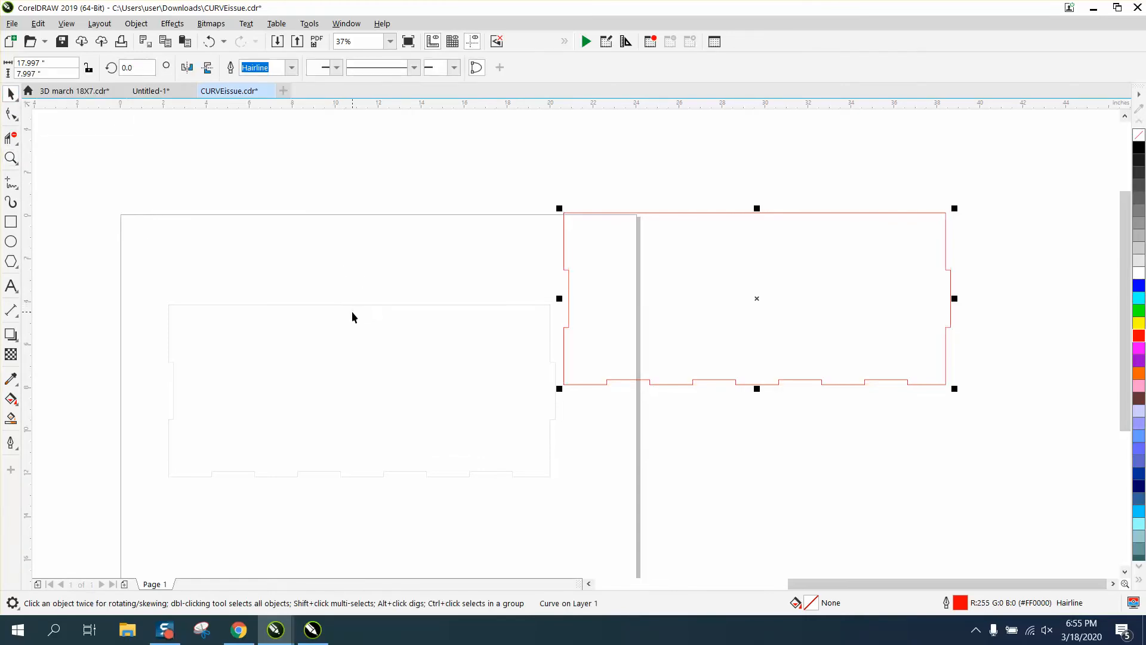
Select the original panel outline on the page and delete it.
click(353, 312)
click(355, 305)
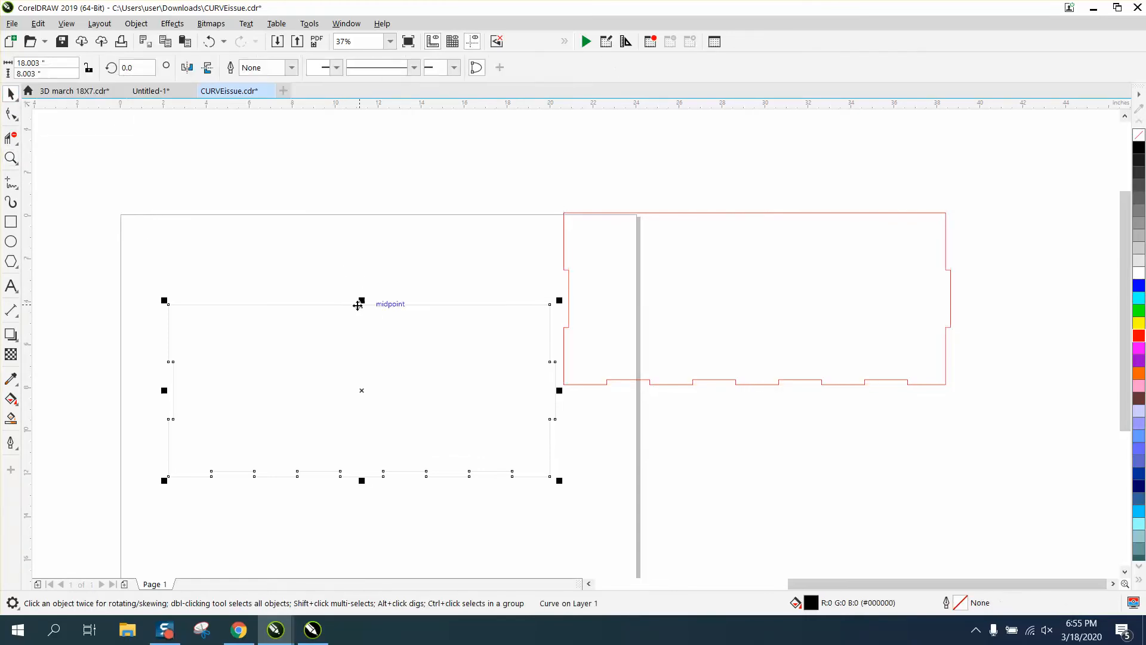
key(Delete)
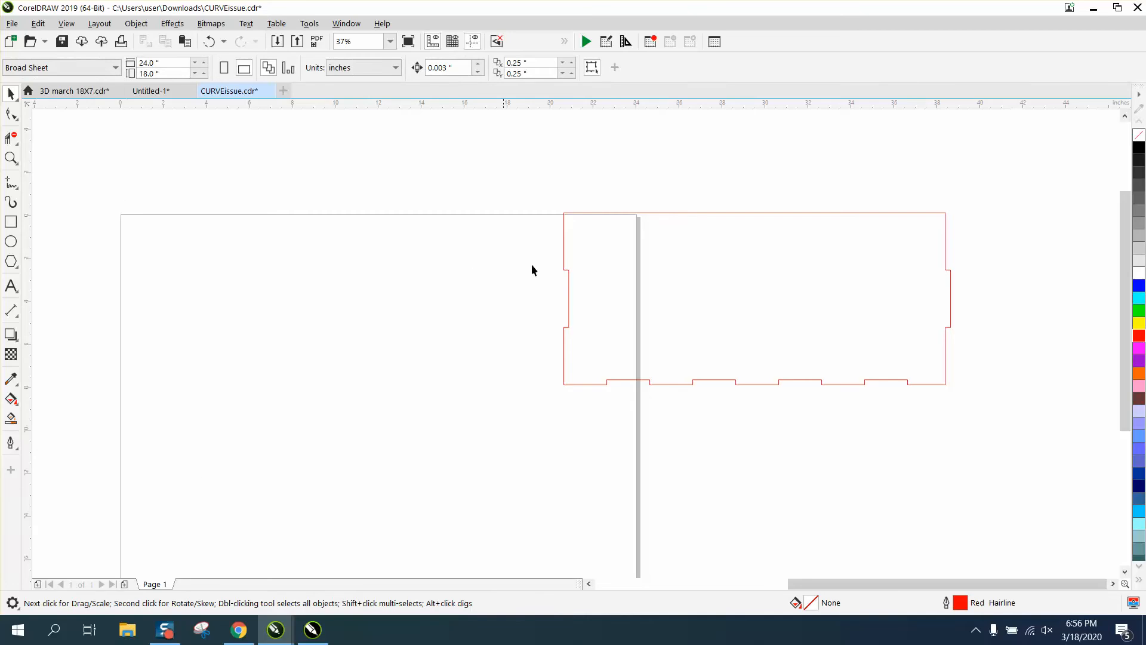
Center the red shape on the page and break its curve apart at every node.
click(720, 289)
key(p)
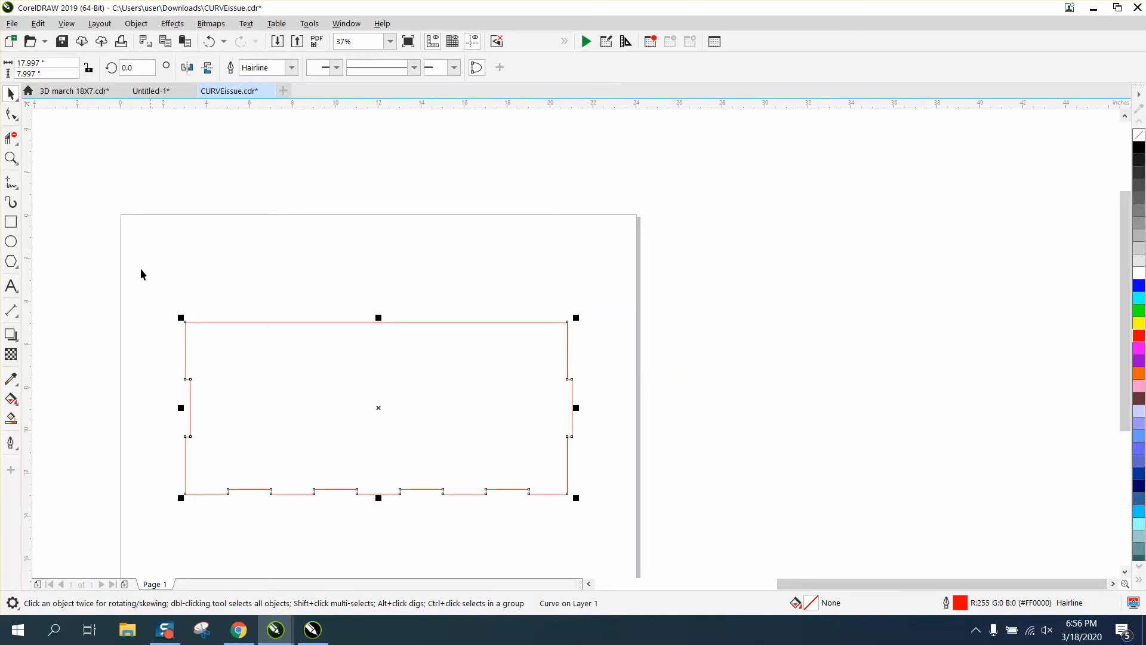
click(10, 113)
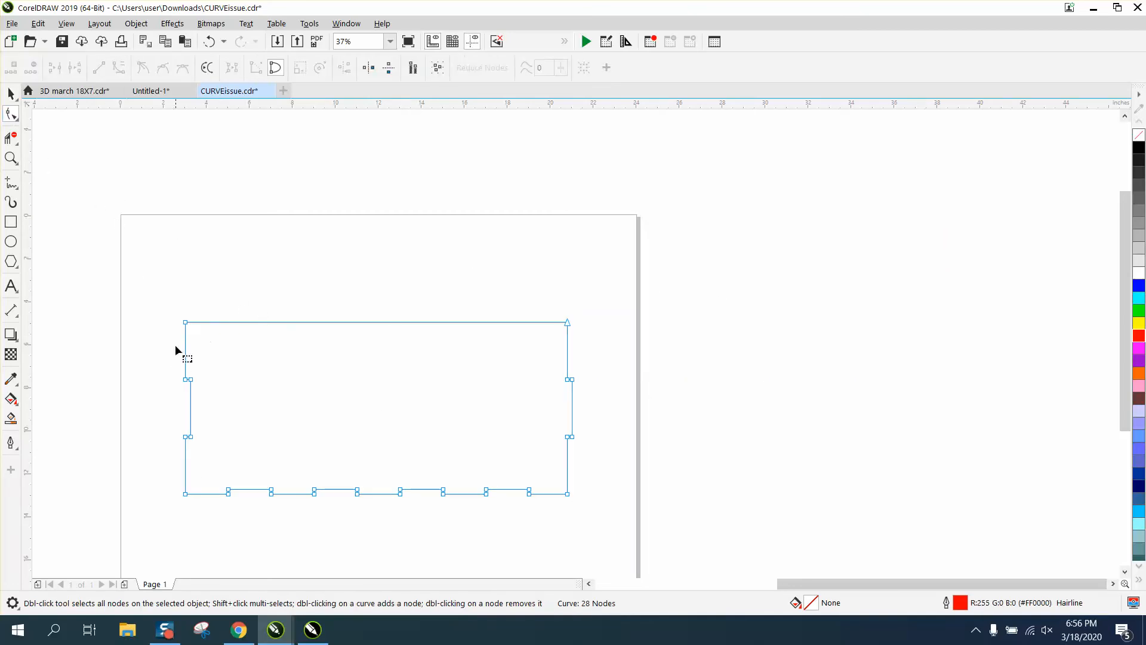
drag(154, 301, 627, 520)
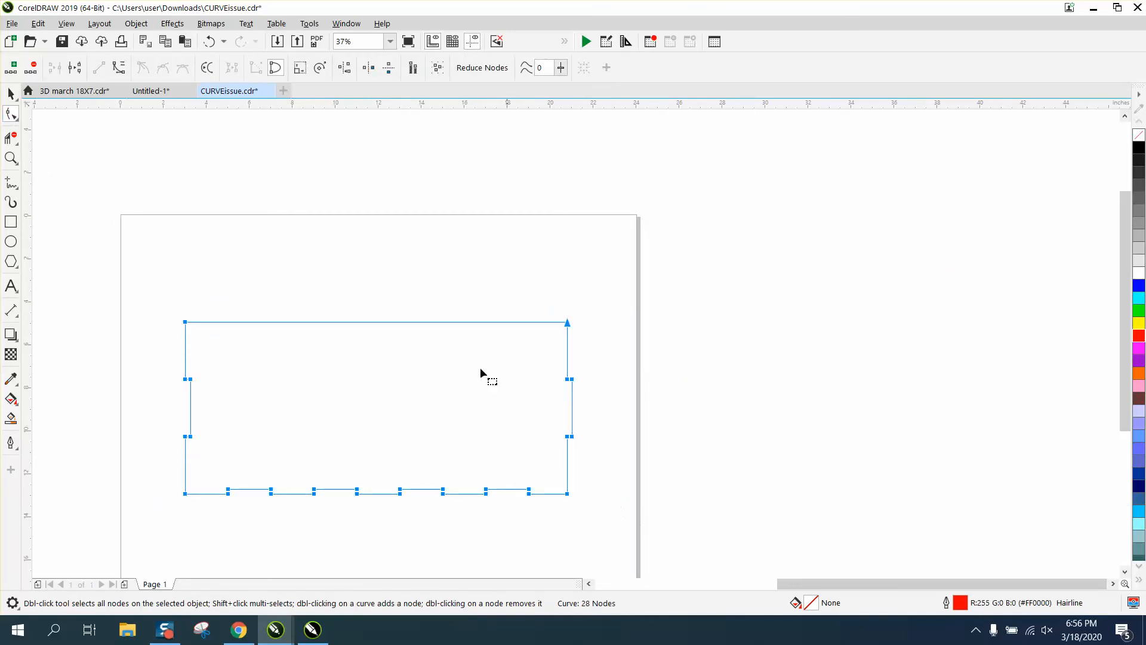
right_click(375, 324)
click(422, 383)
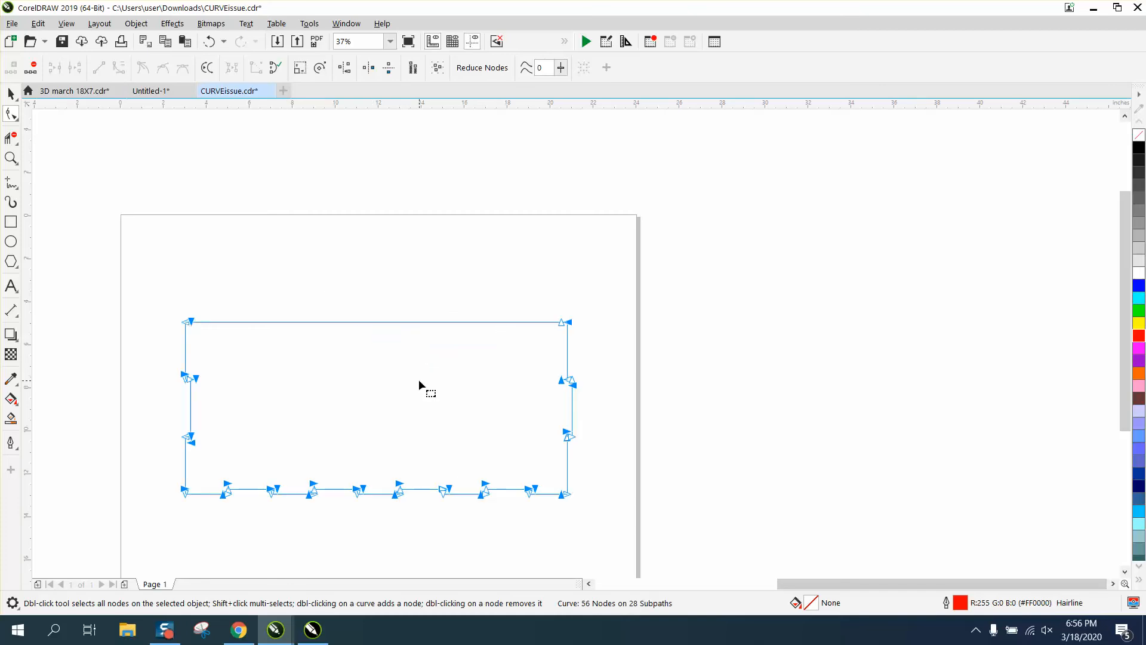
Select the top and bottom corner nodes of the right-side notch.
click(11, 159)
drag(549, 358, 660, 461)
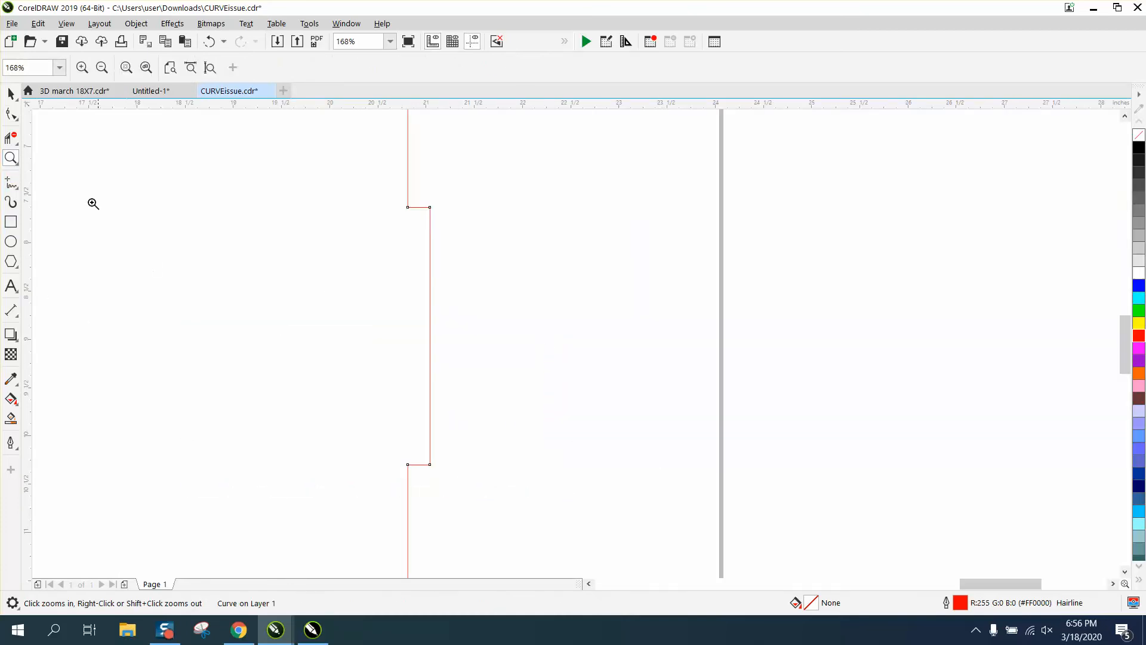
click(16, 117)
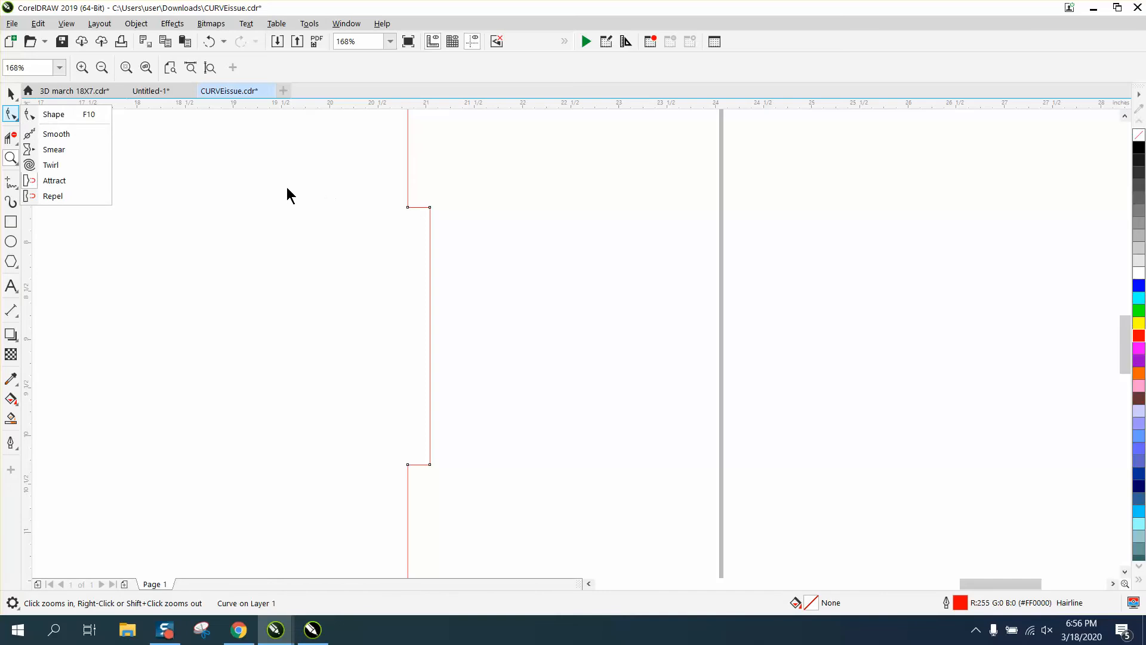
click(55, 115)
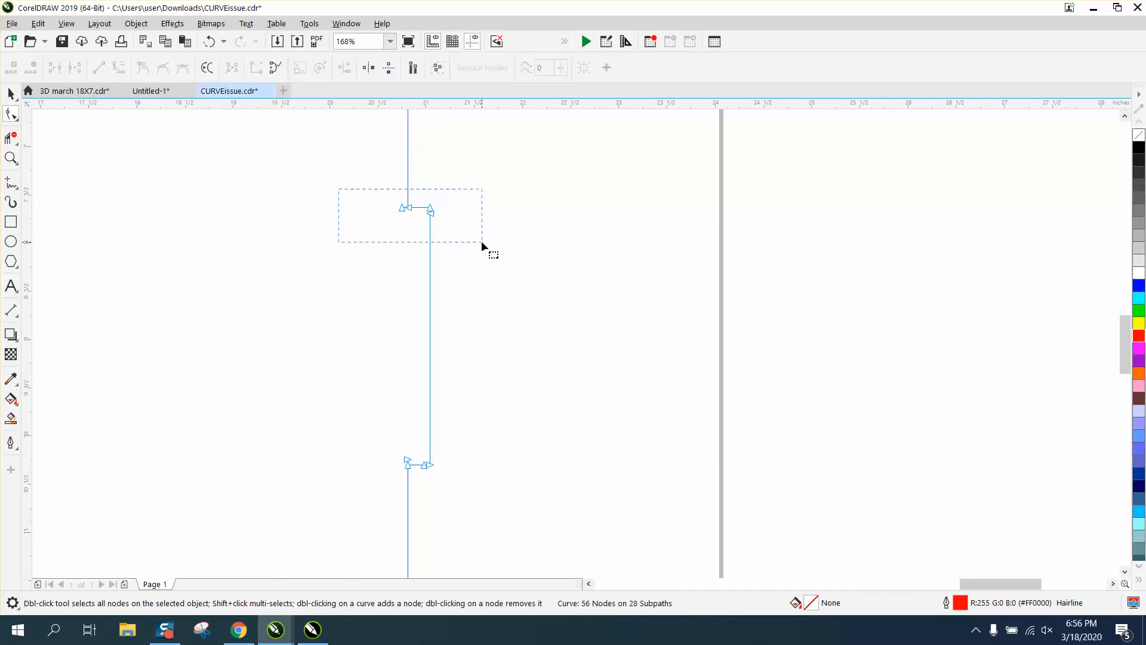
drag(481, 242, 481, 242)
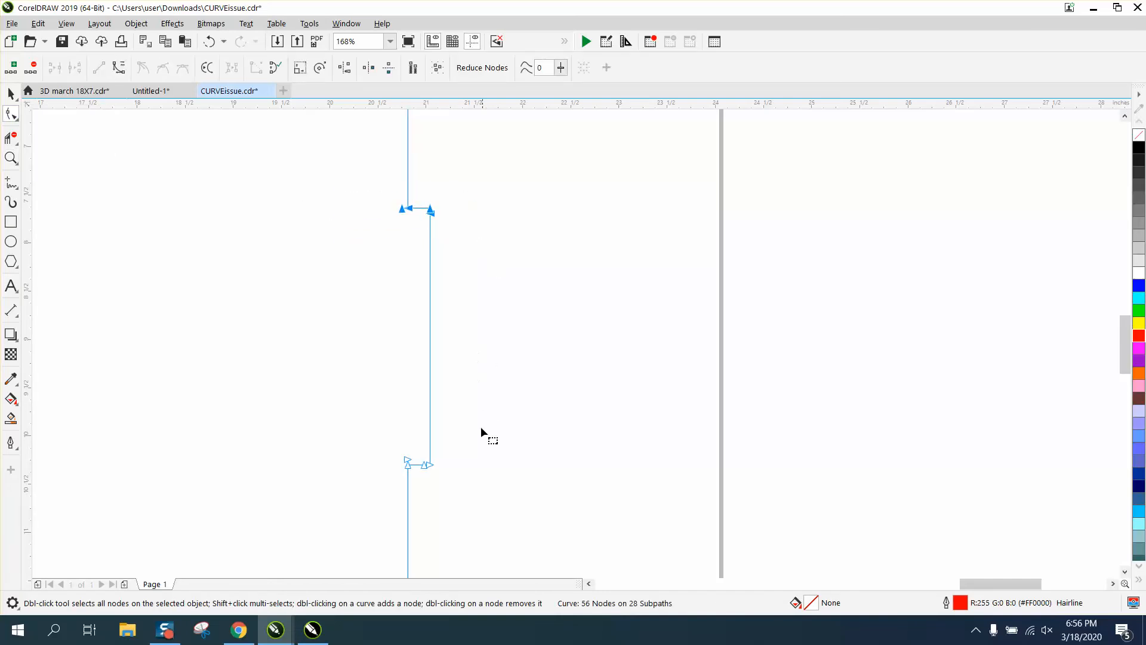
drag(479, 438, 362, 454)
drag(451, 440, 375, 492)
Set the nudge distance to 0.125 inches.
click(11, 94)
click(553, 164)
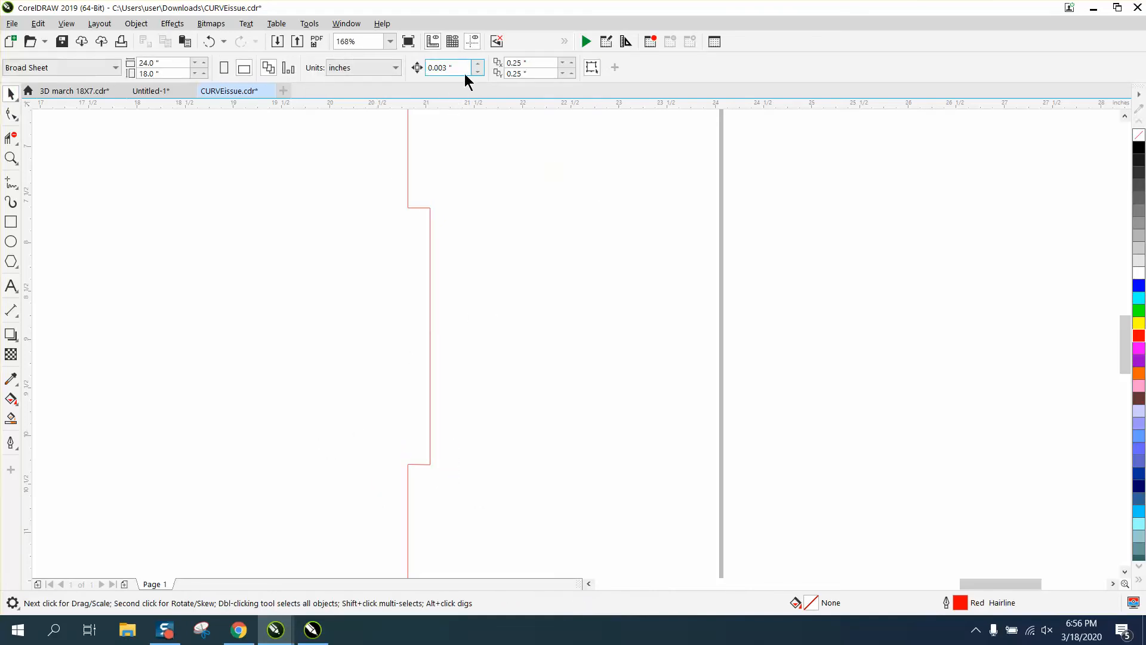
drag(464, 74, 419, 72)
text(.125)
Select the right notch's top corner nodes and nudge them down one step.
click(13, 114)
click(419, 207)
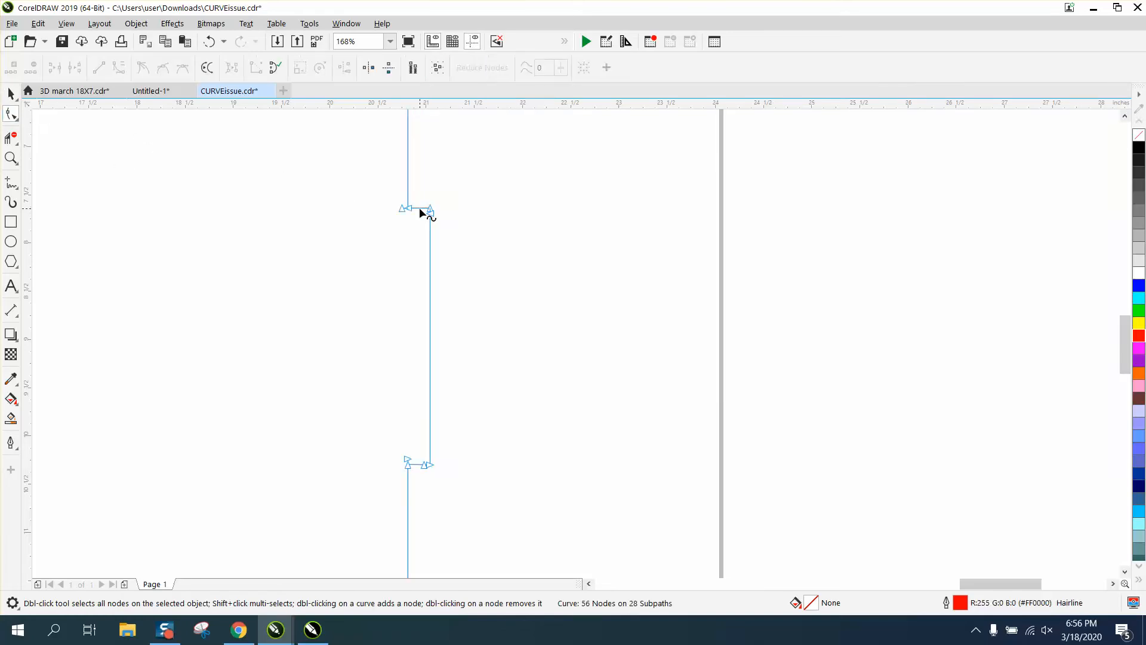
scroll(428, 253, down, 3)
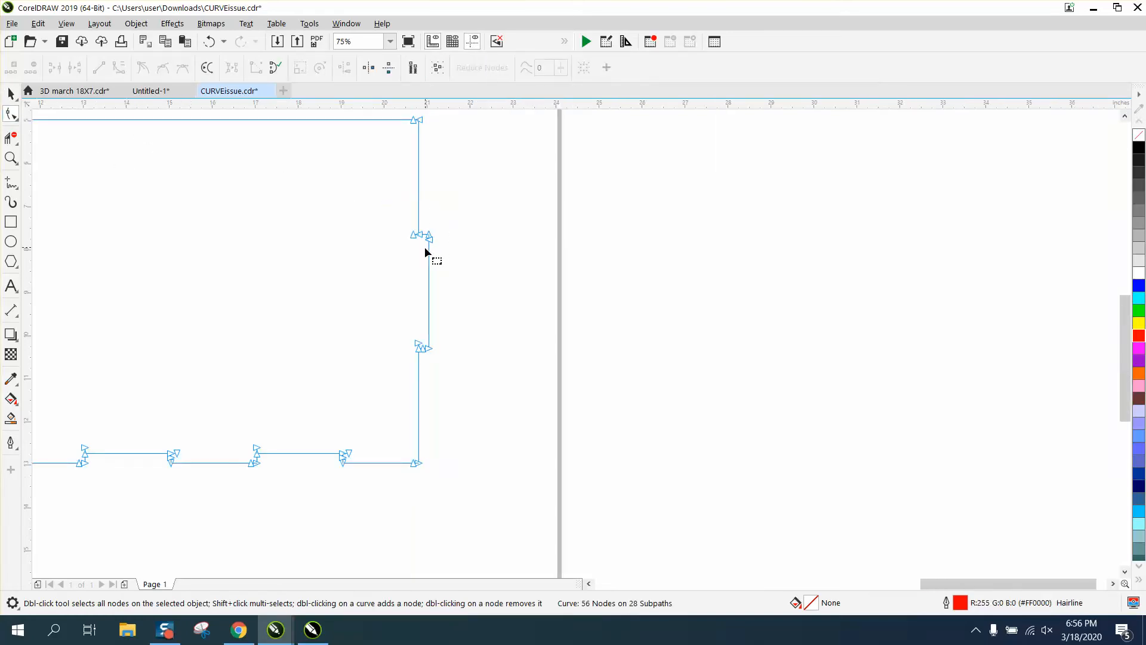
click(11, 158)
drag(397, 213, 553, 384)
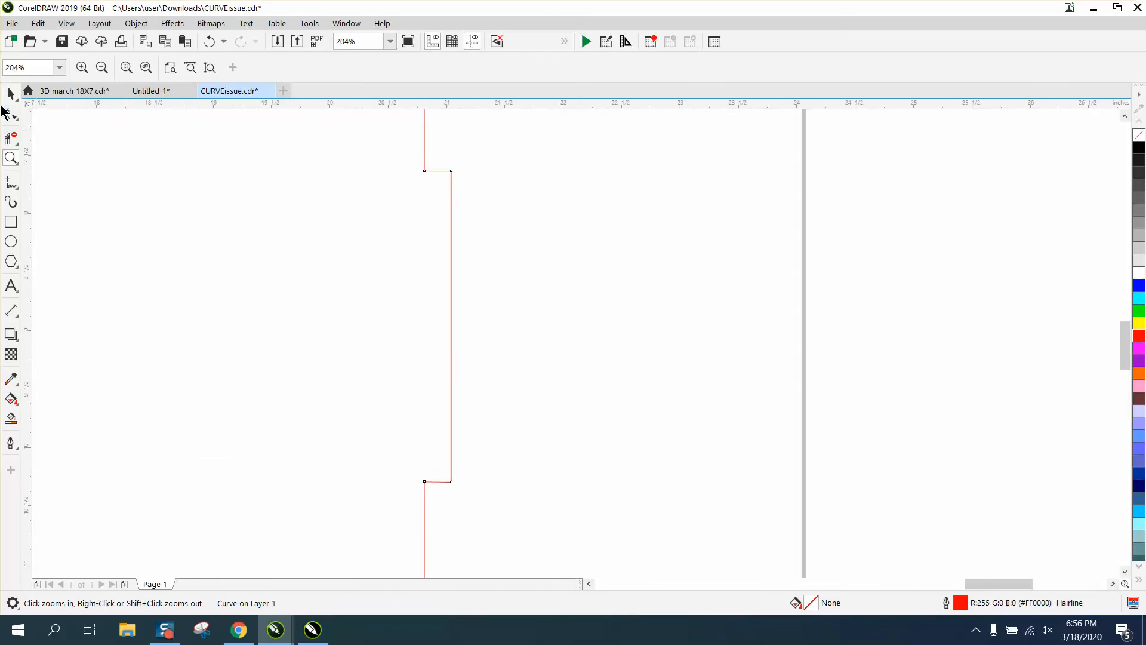
drag(471, 188, 515, 198)
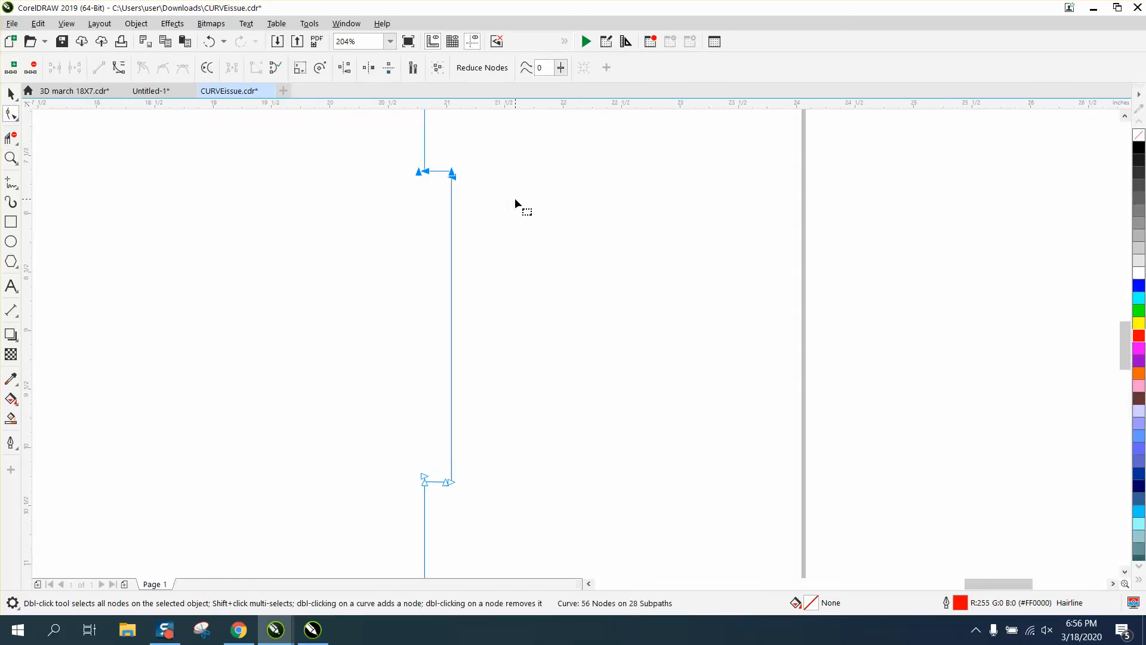
key(Down)
Select the notch's bottom corner nodes and nudge them up one step.
drag(490, 461, 483, 469)
key(Up)
scroll(486, 446, down, 3)
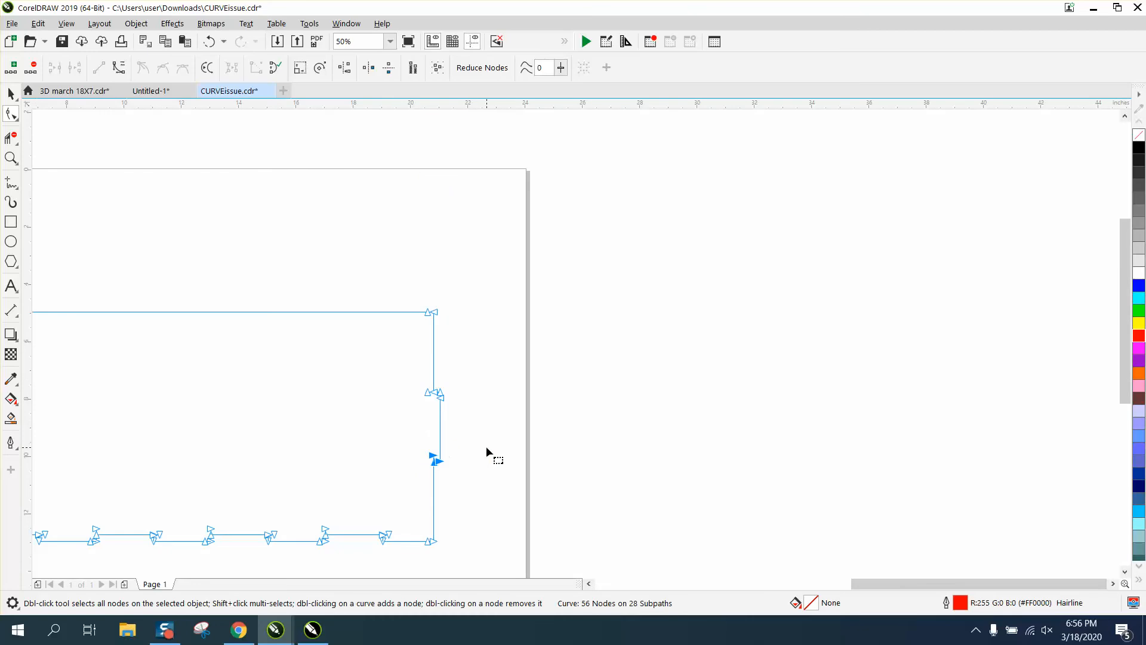
scroll(478, 423, down, 2)
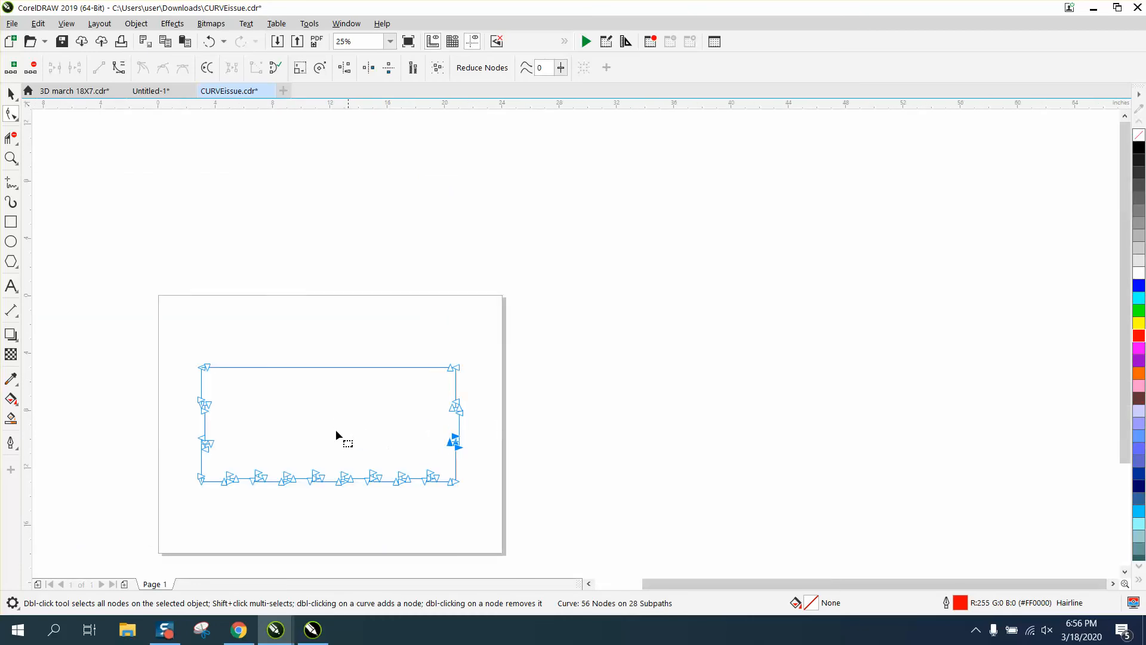
click(11, 93)
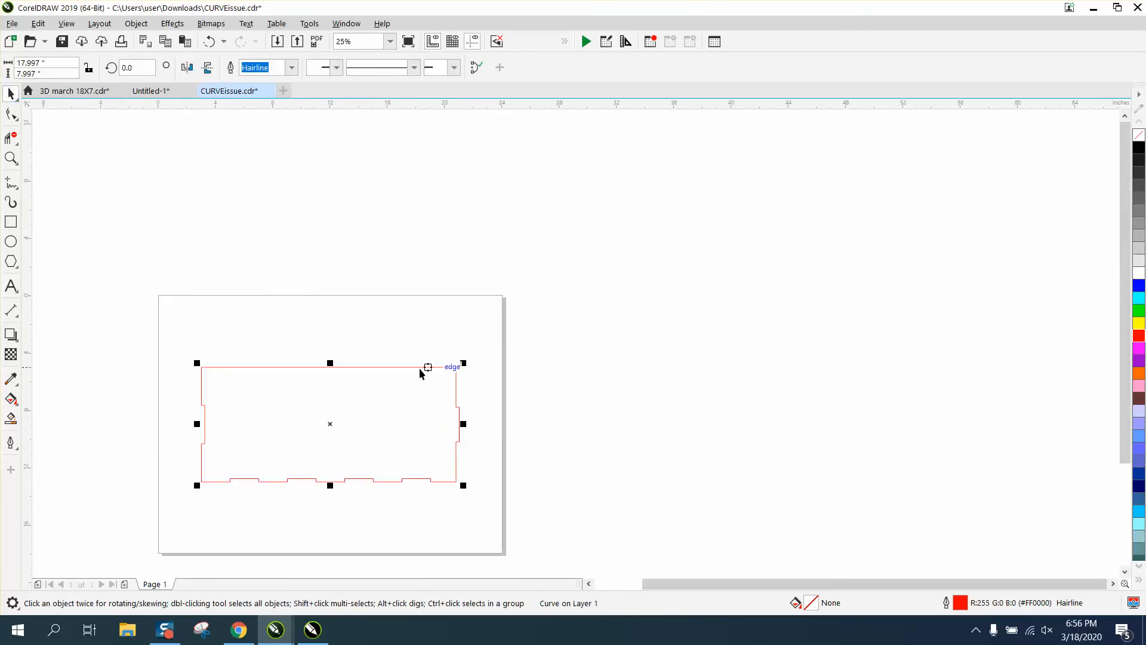
key(ctrl+d)
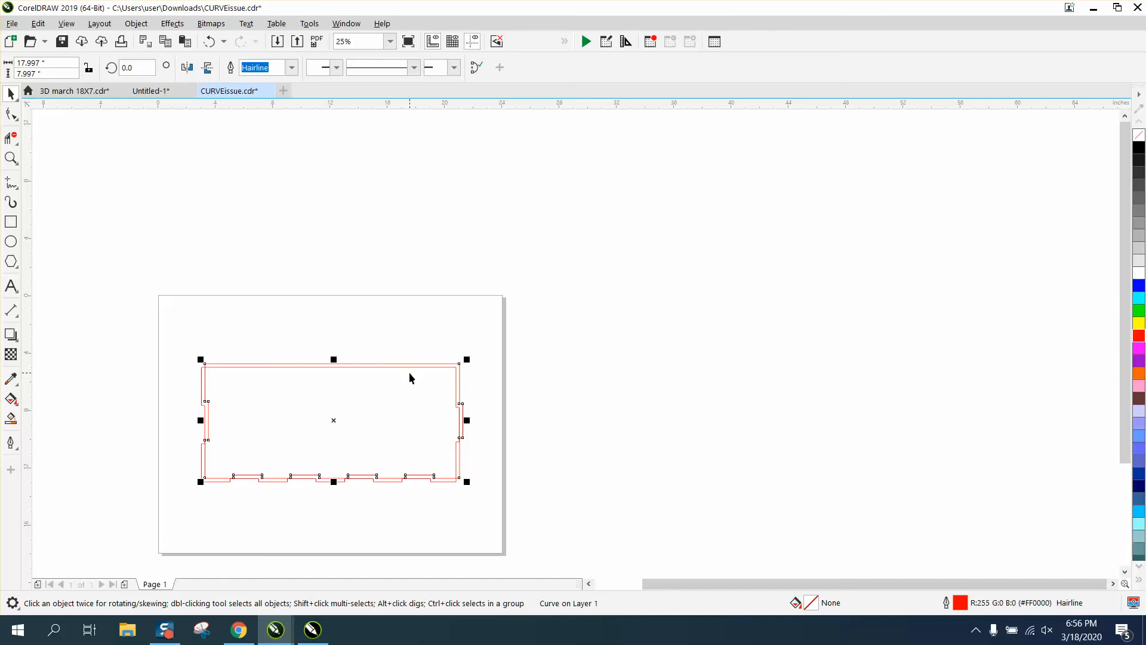
drag(338, 423, 674, 417)
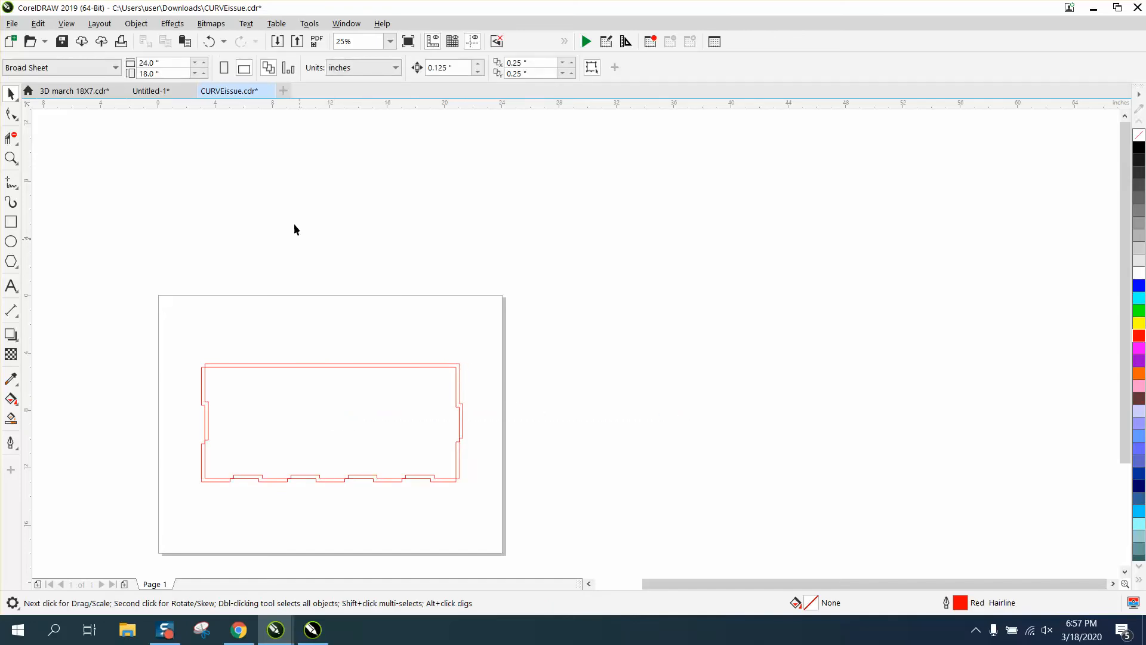
click(208, 41)
Set both horizontal and vertical duplicate distances to 0 inches.
click(435, 268)
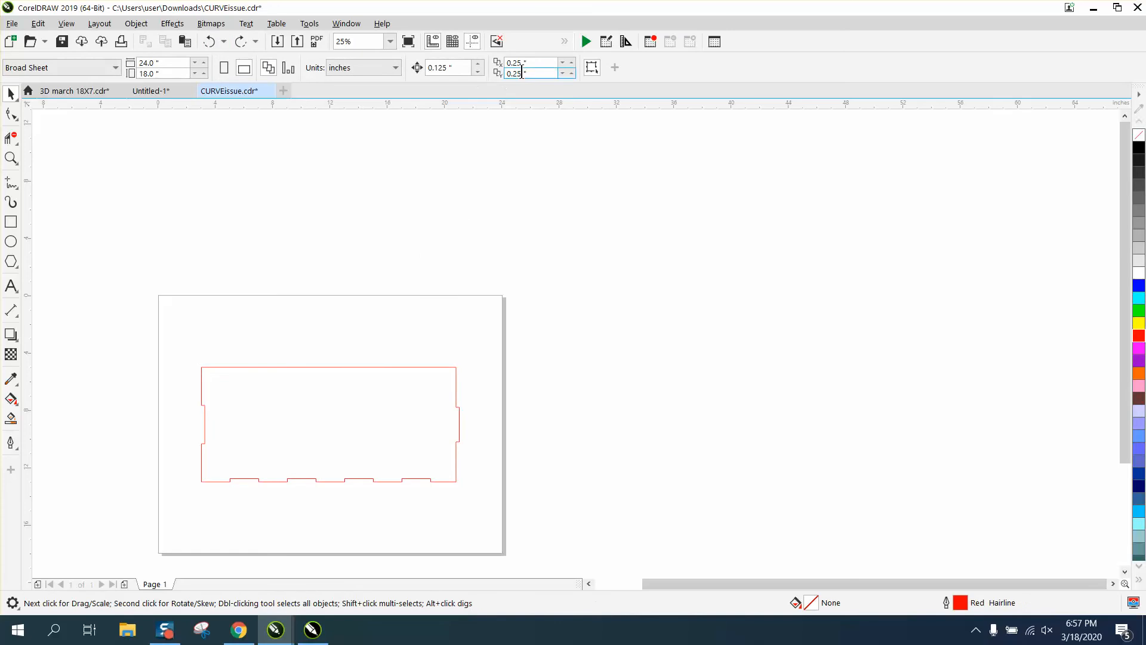
click(533, 63)
text(0)
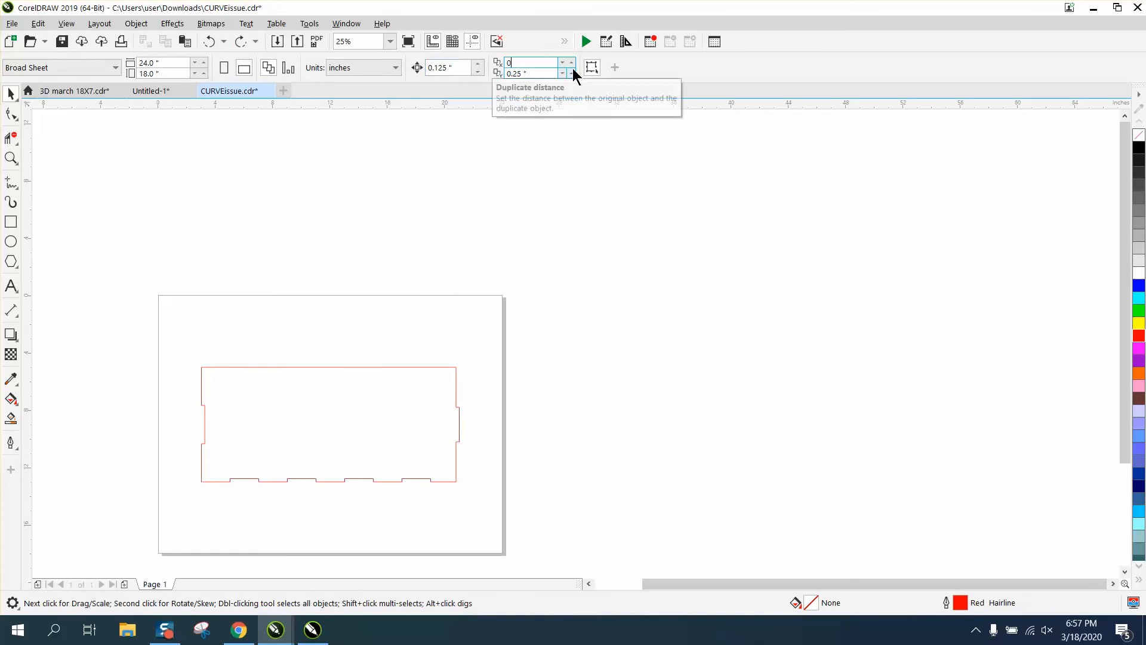
key(Tab)
text(0)
key(Return)
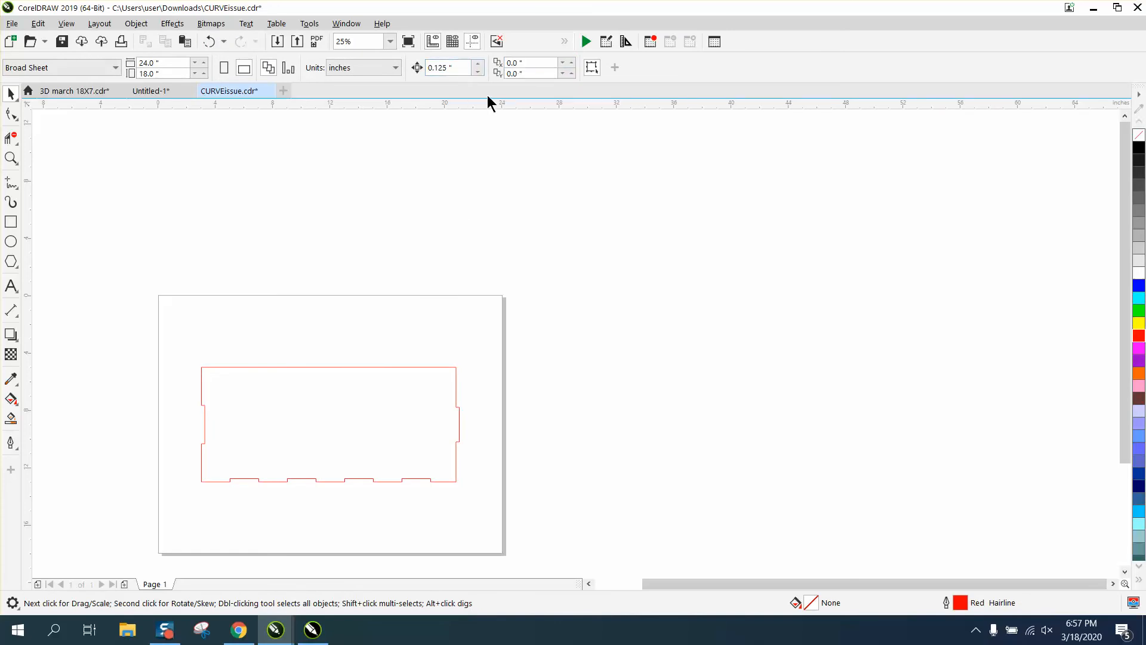
Drag a copy of the panel to the right so it joins the original at its notched edge.
click(448, 367)
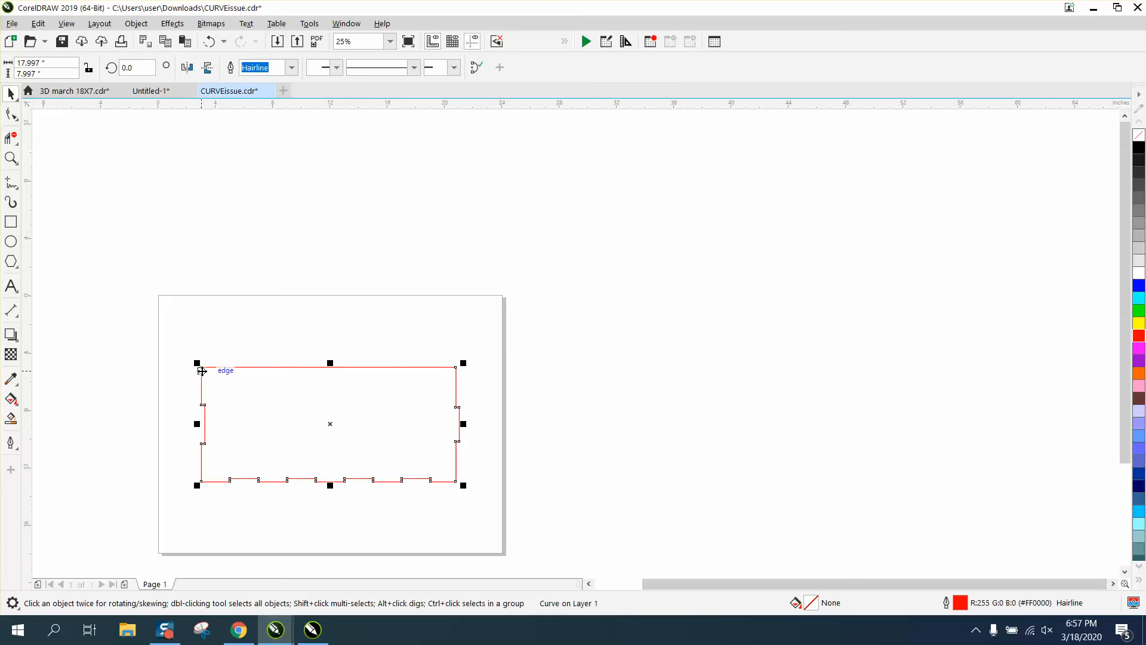
drag(202, 368, 533, 479)
Inspect the joint where the two panel copies meet along the notch.
click(11, 158)
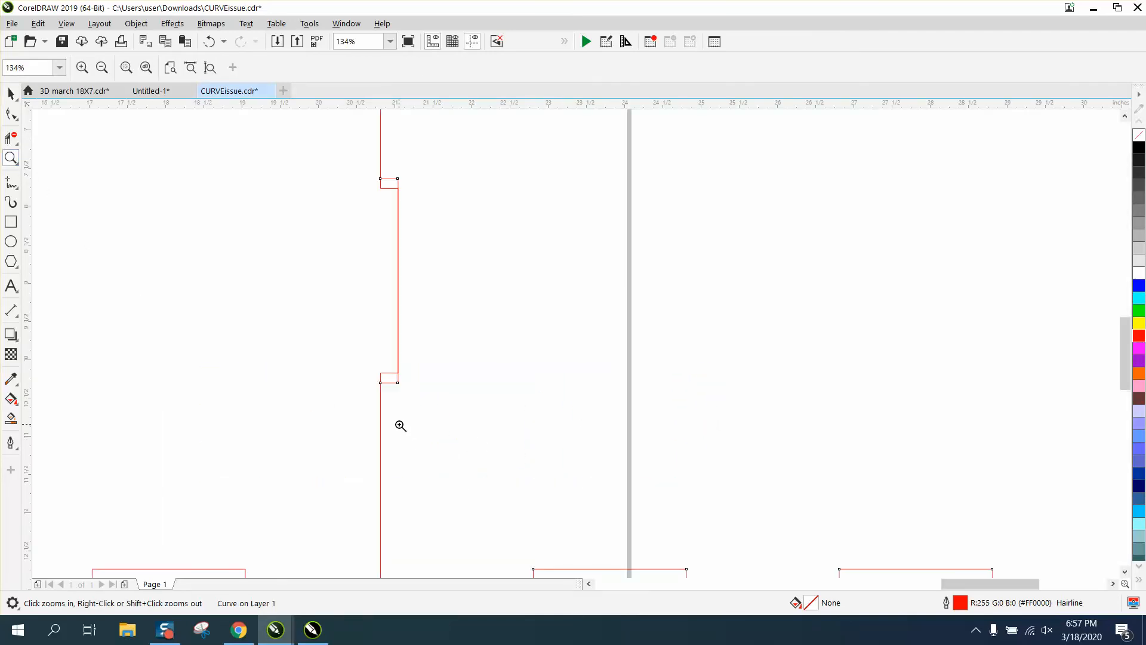
scroll(401, 426, down, 3)
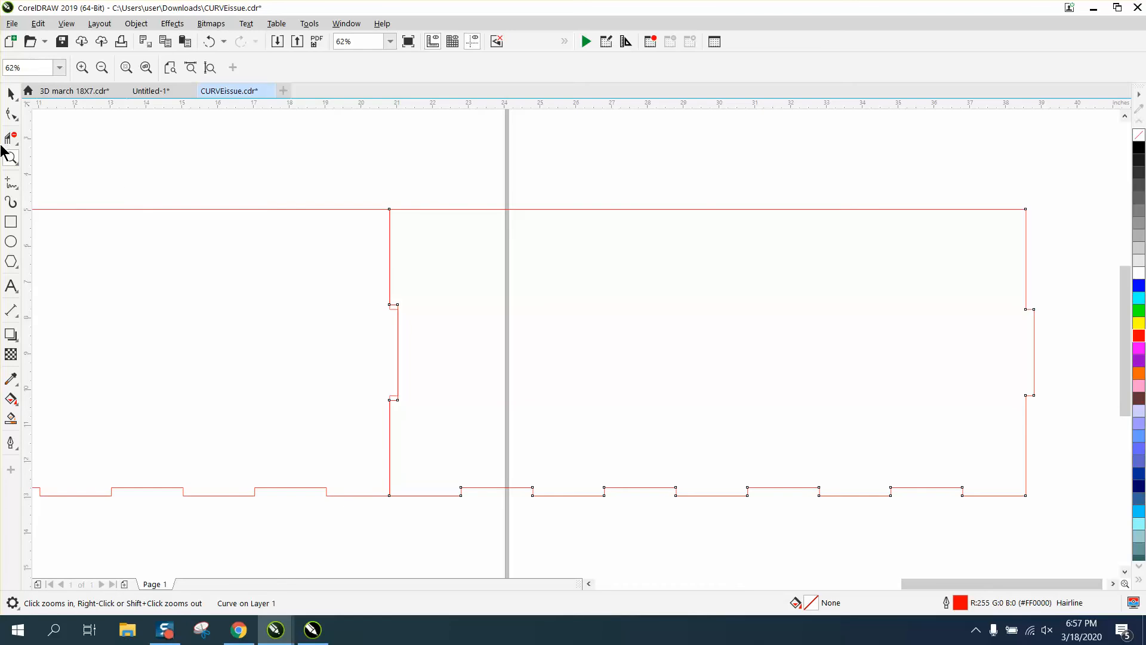
drag(565, 436, 565, 436)
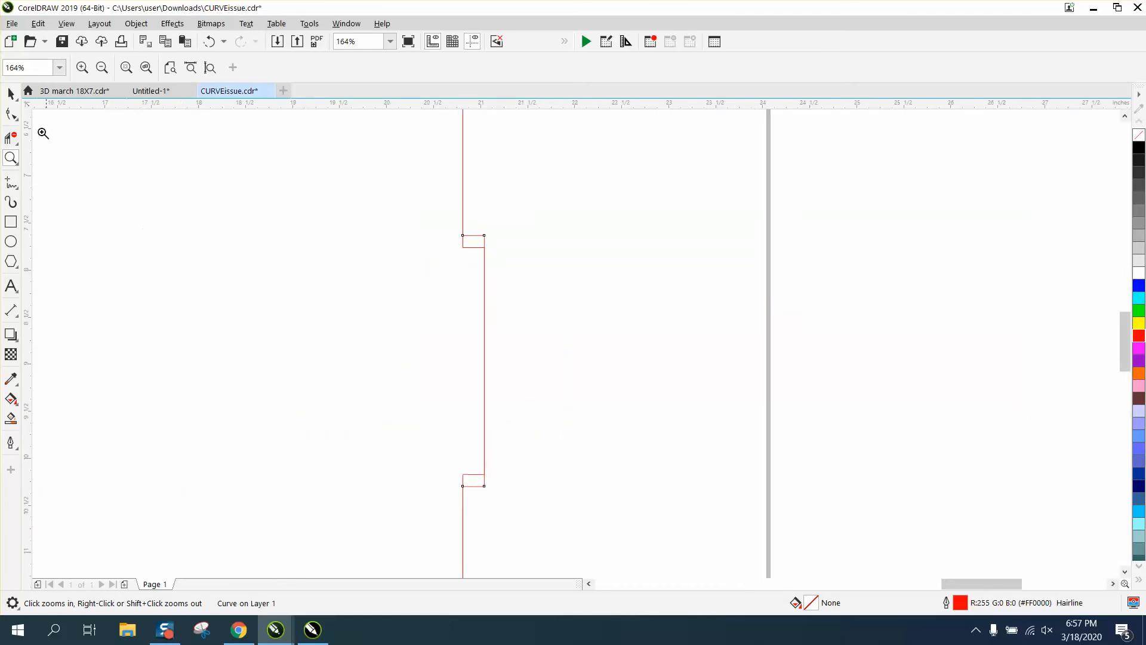
click(11, 94)
scroll(378, 277, down, 3)
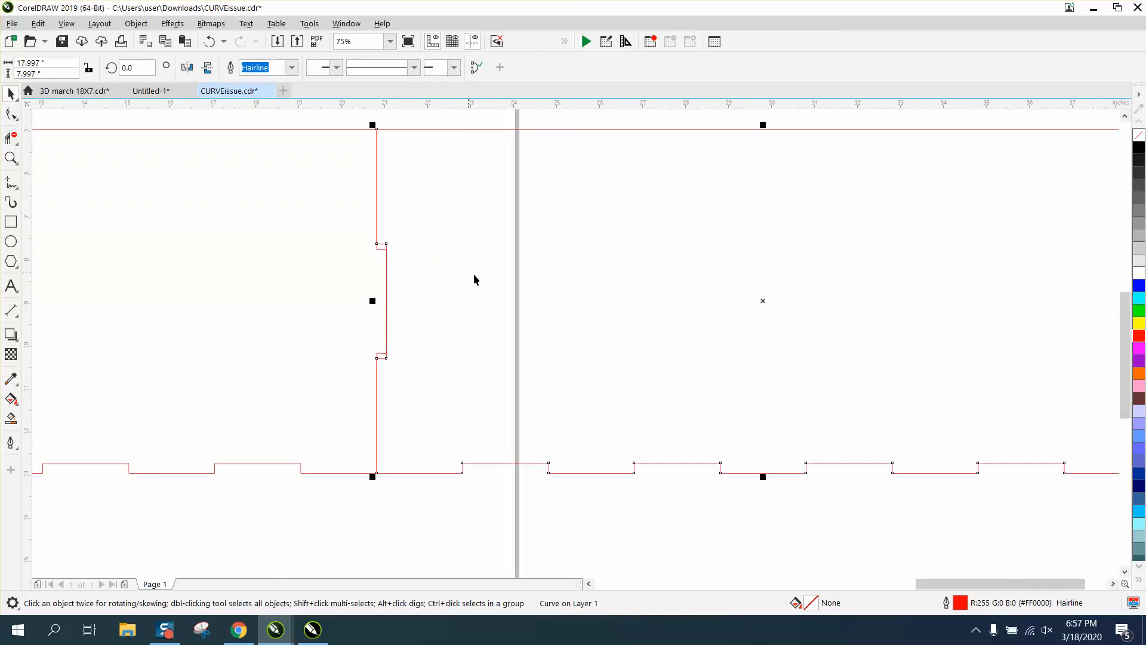
click(485, 342)
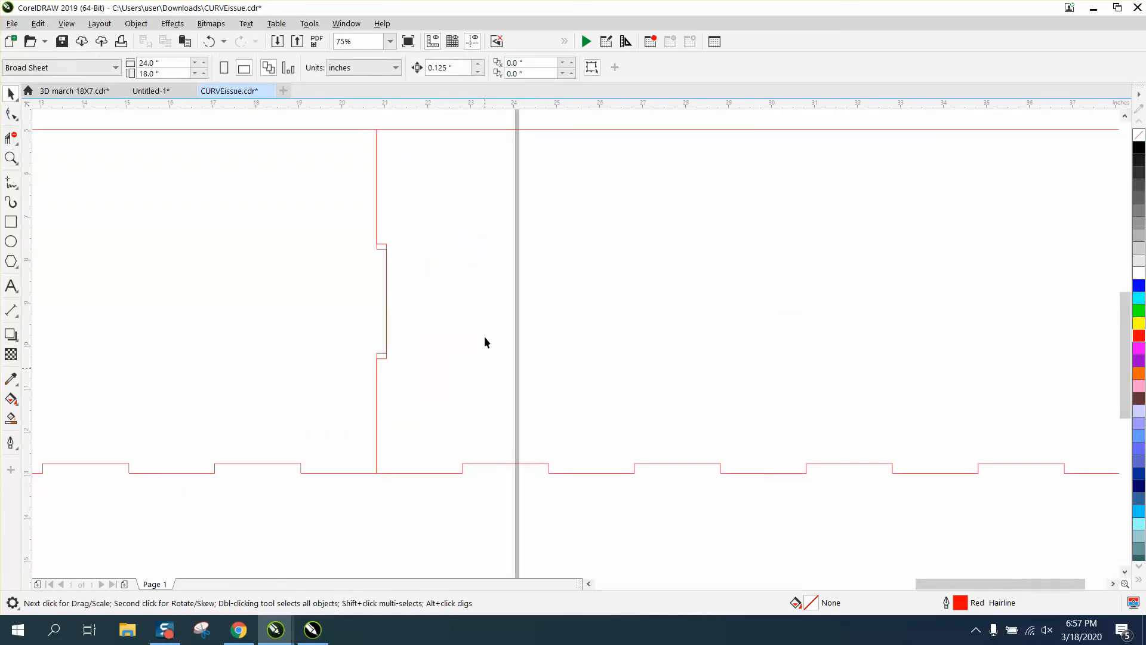
click(475, 129)
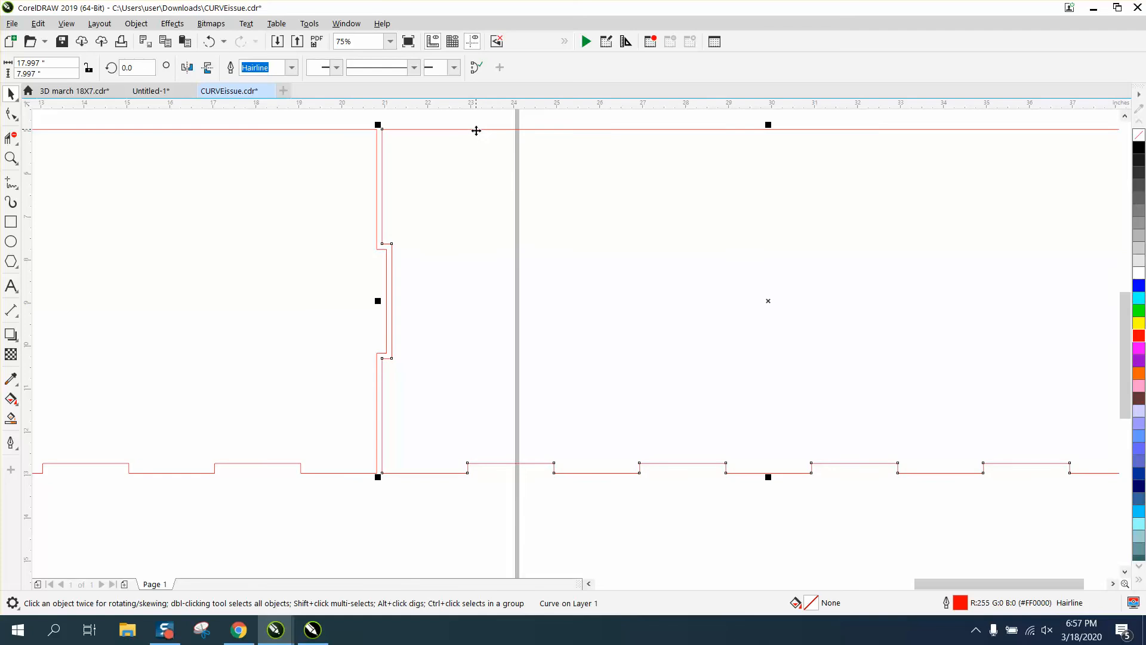
click(10, 158)
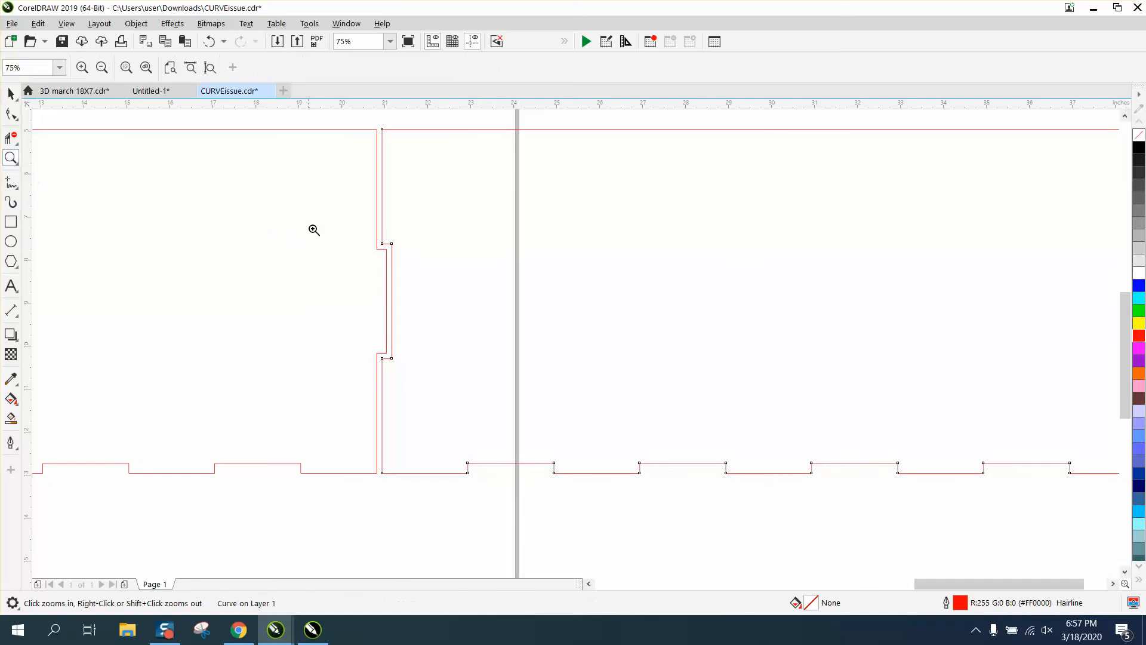
drag(325, 235, 480, 399)
click(11, 113)
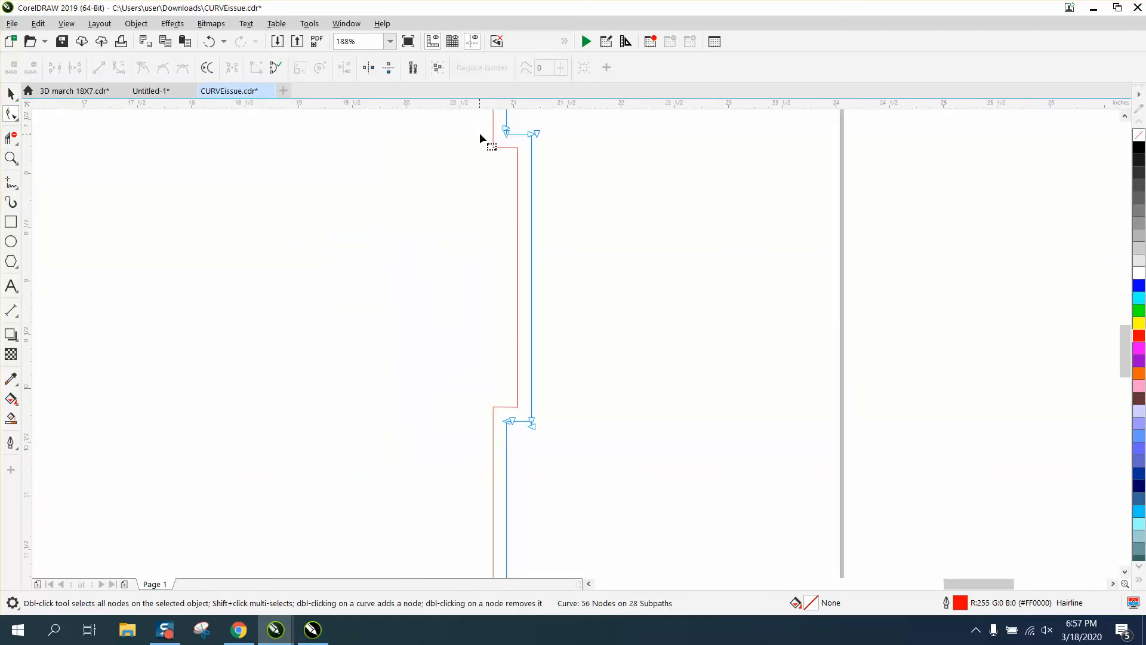
click(500, 148)
drag(473, 135, 524, 159)
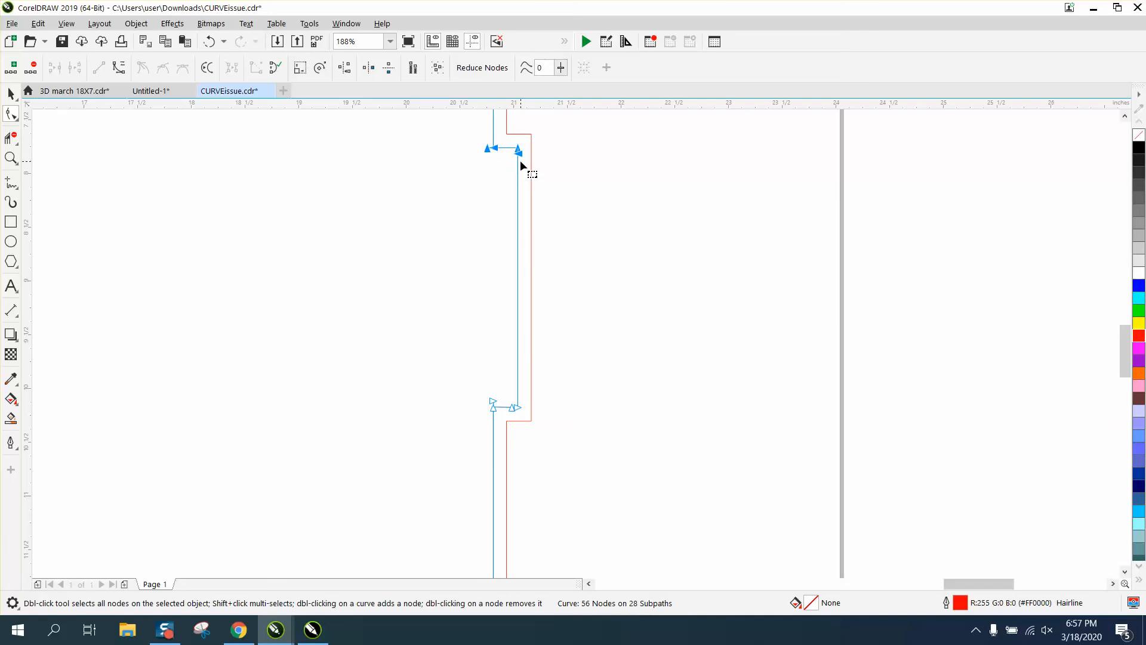
drag(464, 384, 529, 416)
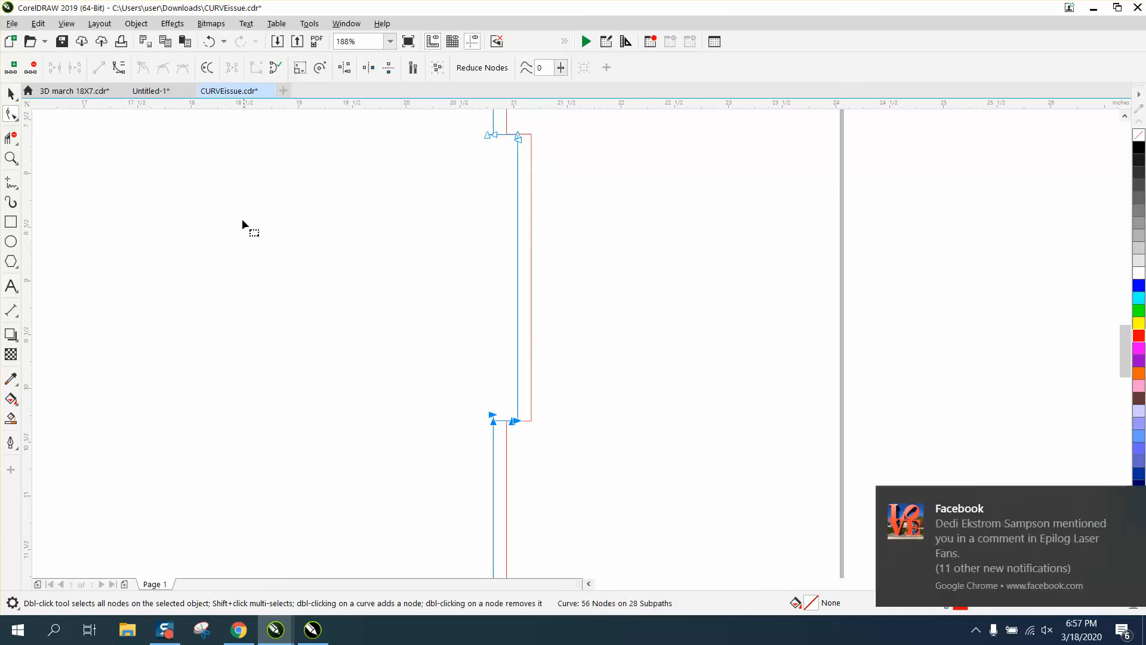
click(11, 94)
click(702, 212)
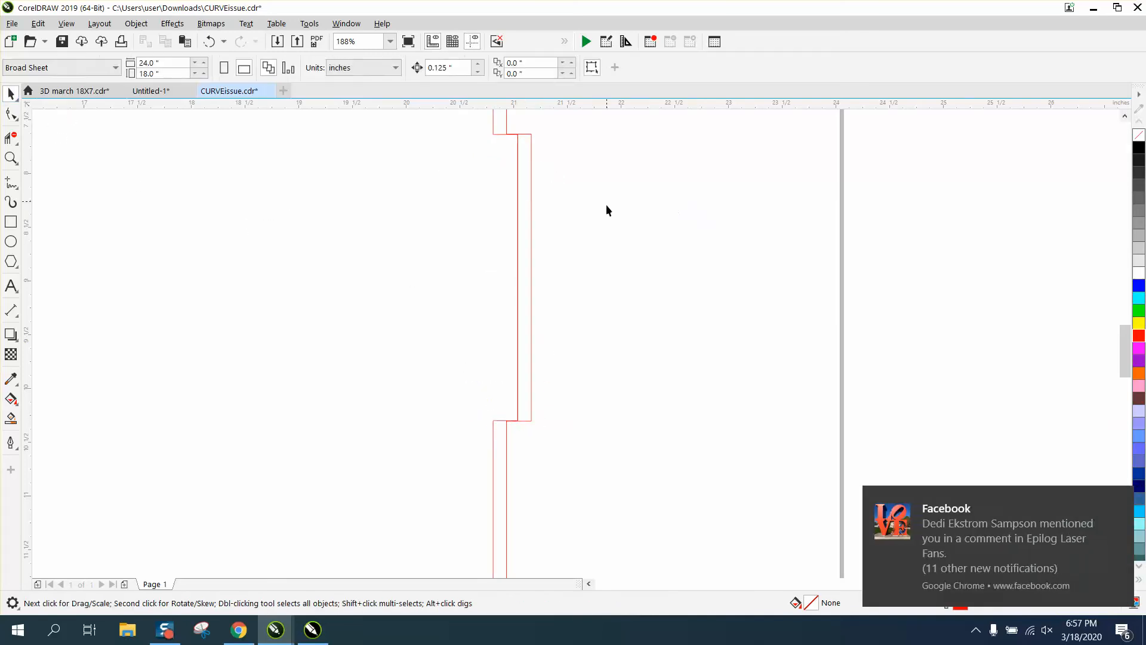
Set the nudge distance to 0.003 inches.
scroll(729, 273, down, 5)
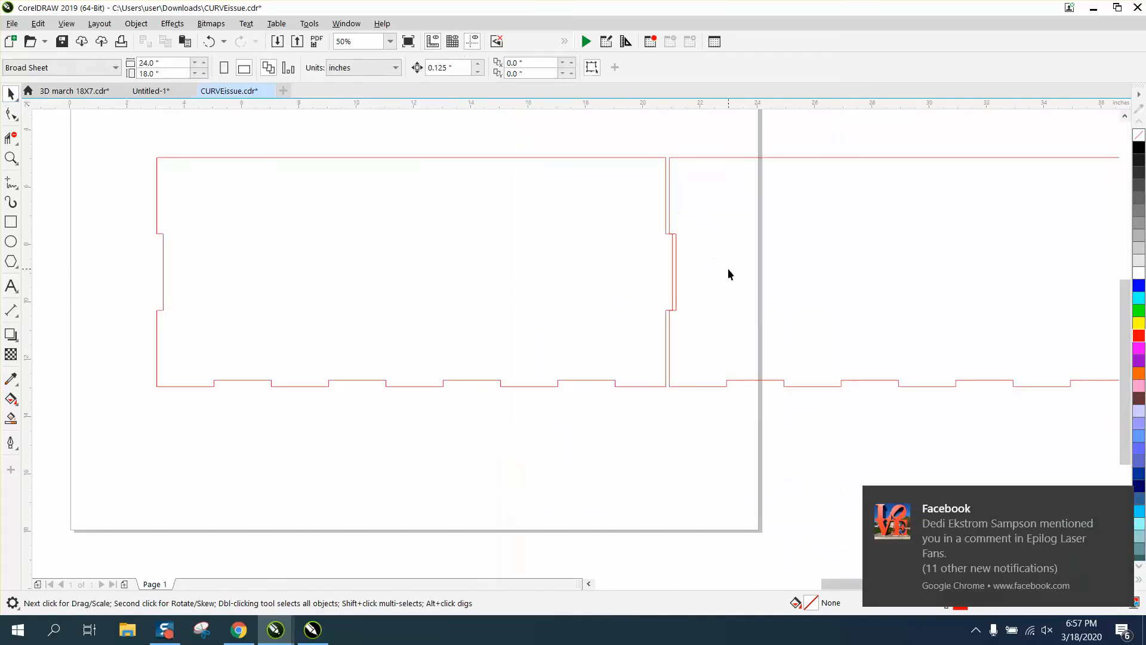
click(446, 67)
text(.003)
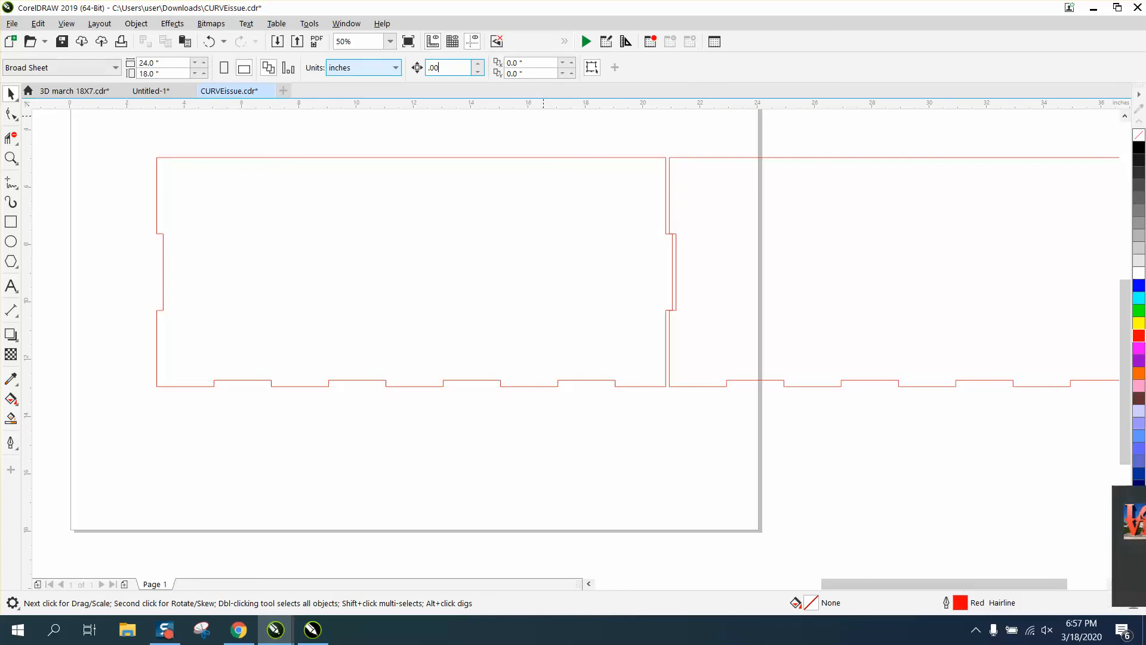
Select the notch's top corner nodes on the copied panel and nudge them up two steps.
click(12, 158)
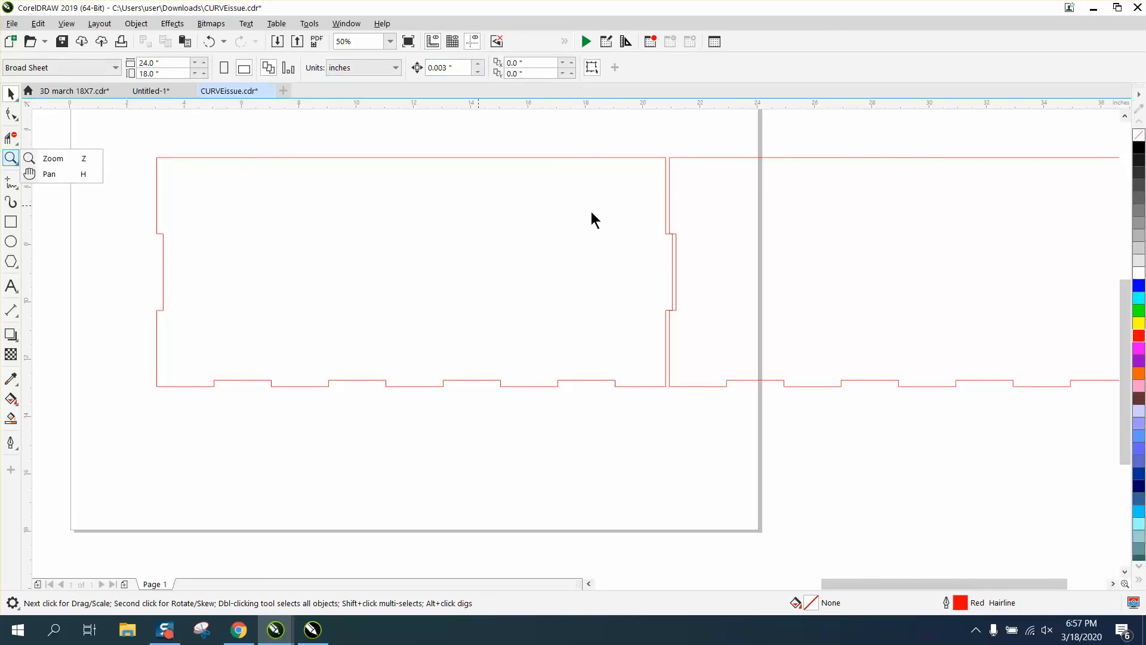
click(37, 159)
drag(637, 217, 770, 366)
click(11, 114)
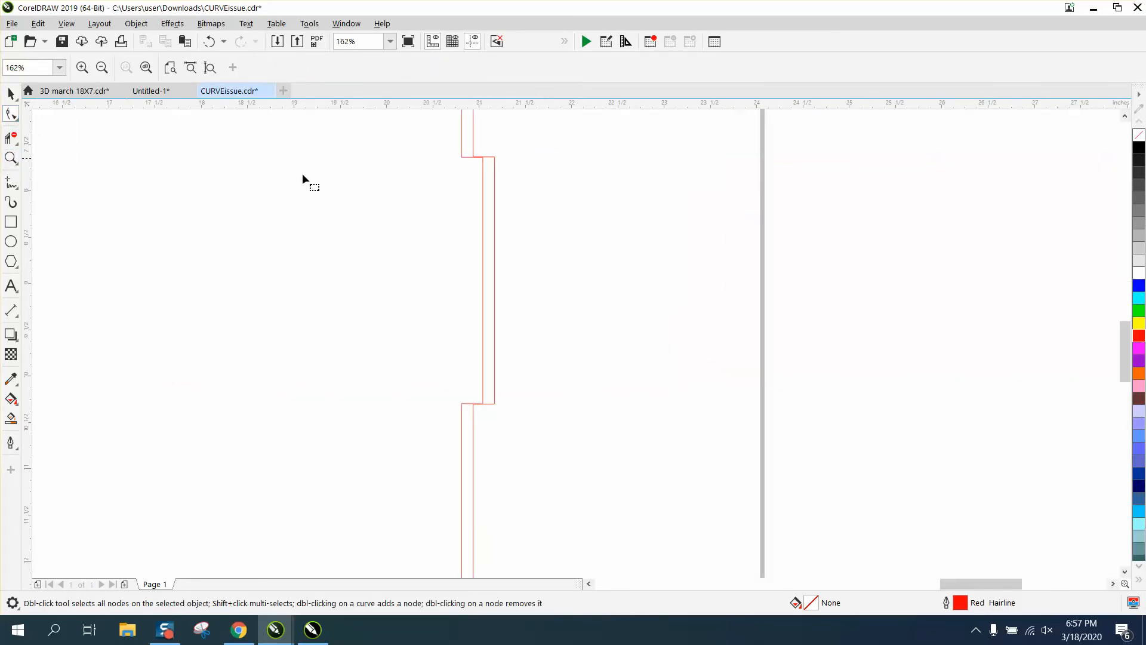
click(463, 157)
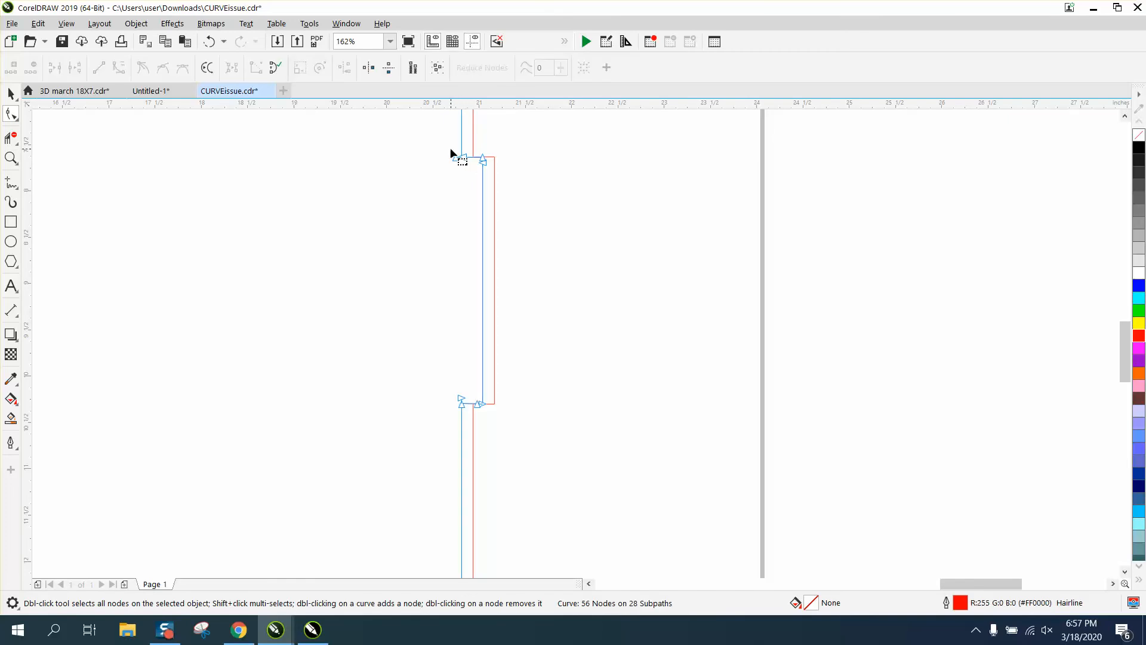
drag(489, 167, 489, 168)
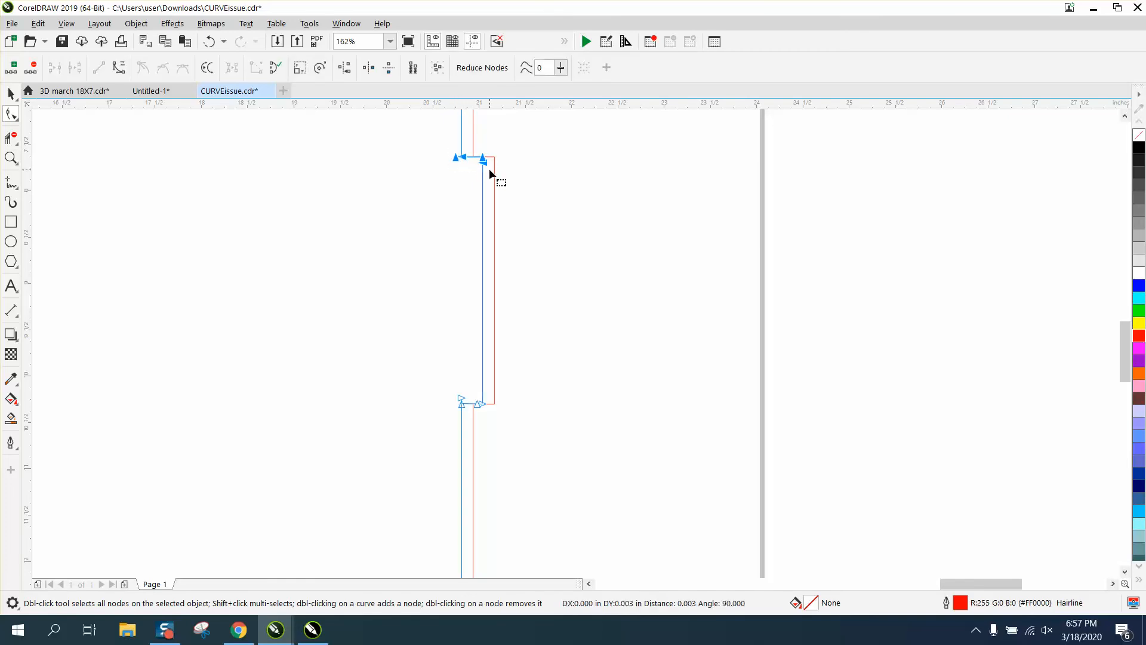
drag(436, 388, 500, 418)
click(12, 158)
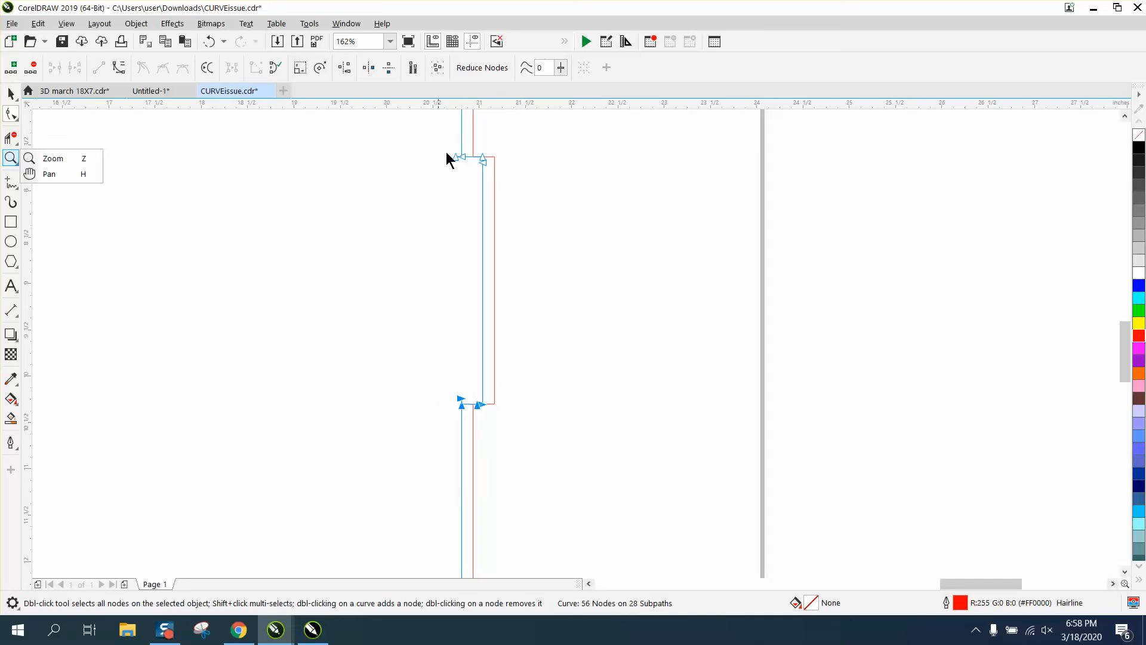
click(42, 158)
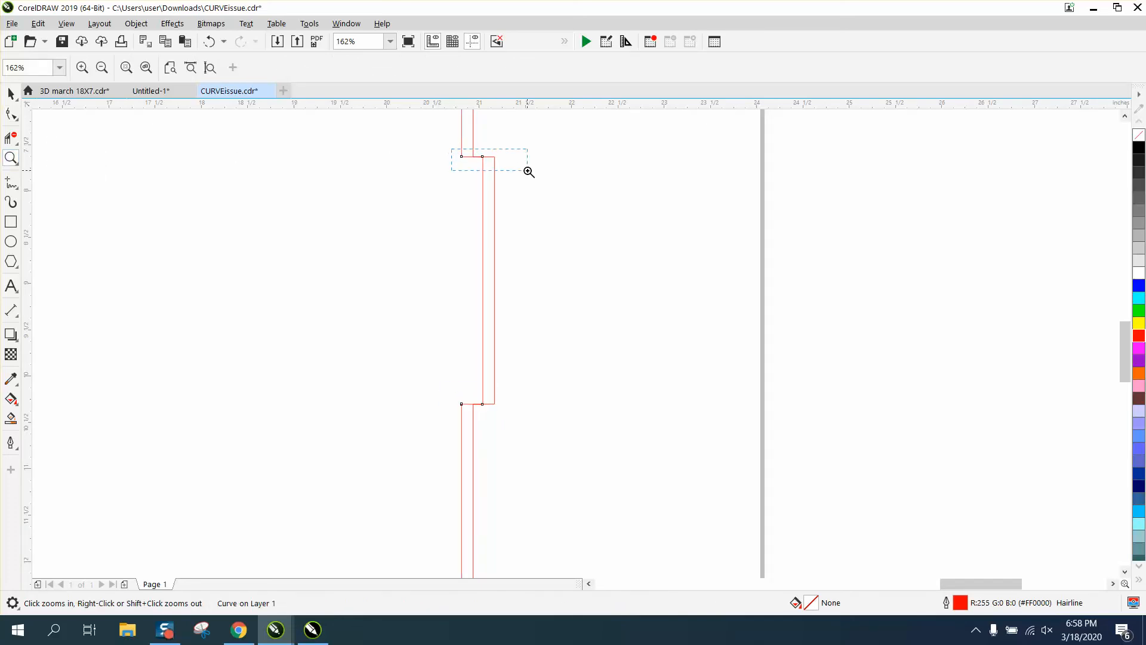
drag(528, 171, 530, 174)
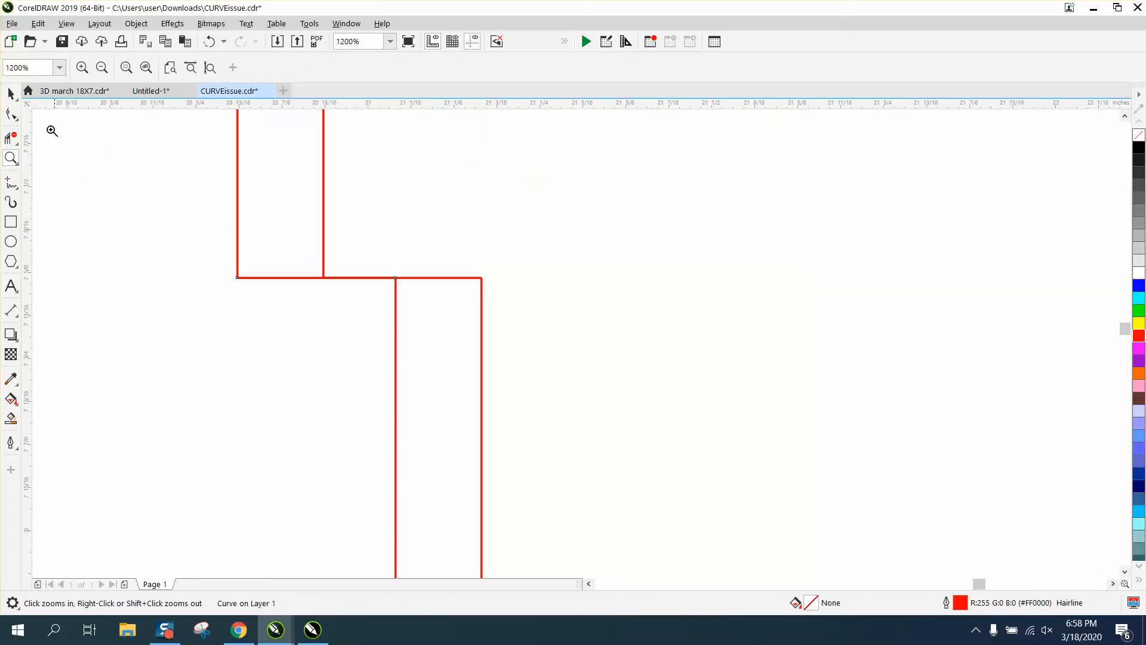
click(11, 113)
drag(286, 285, 287, 287)
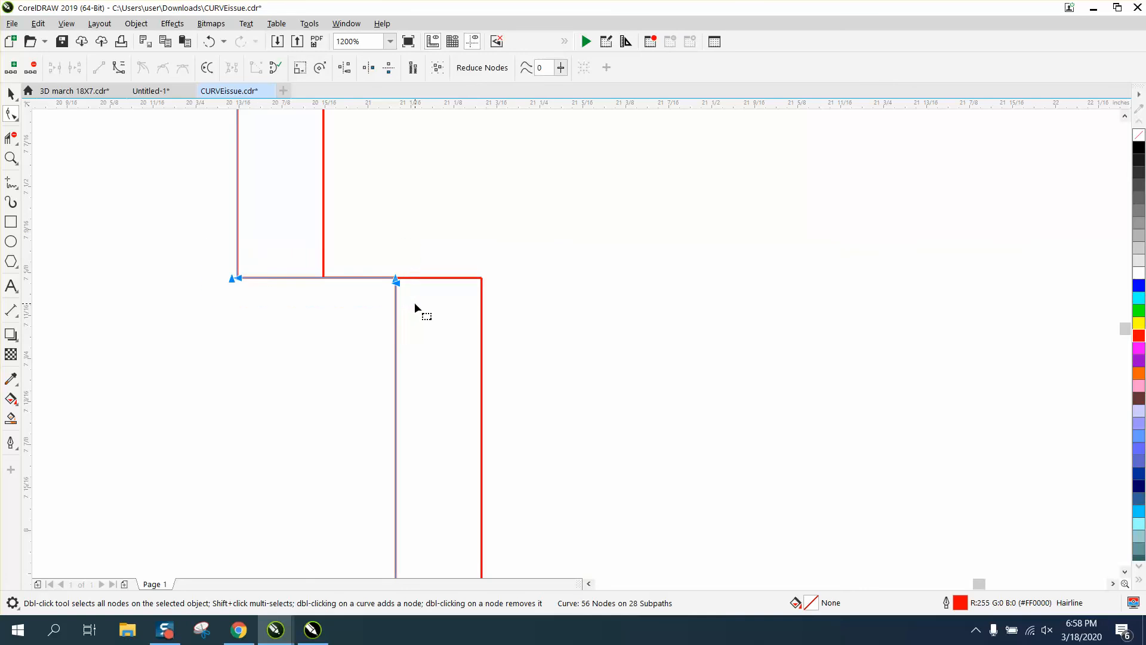
key(Up)
key(Up)
Select the notch's bottom corner node and nudge it up one step.
scroll(346, 278, down, 6)
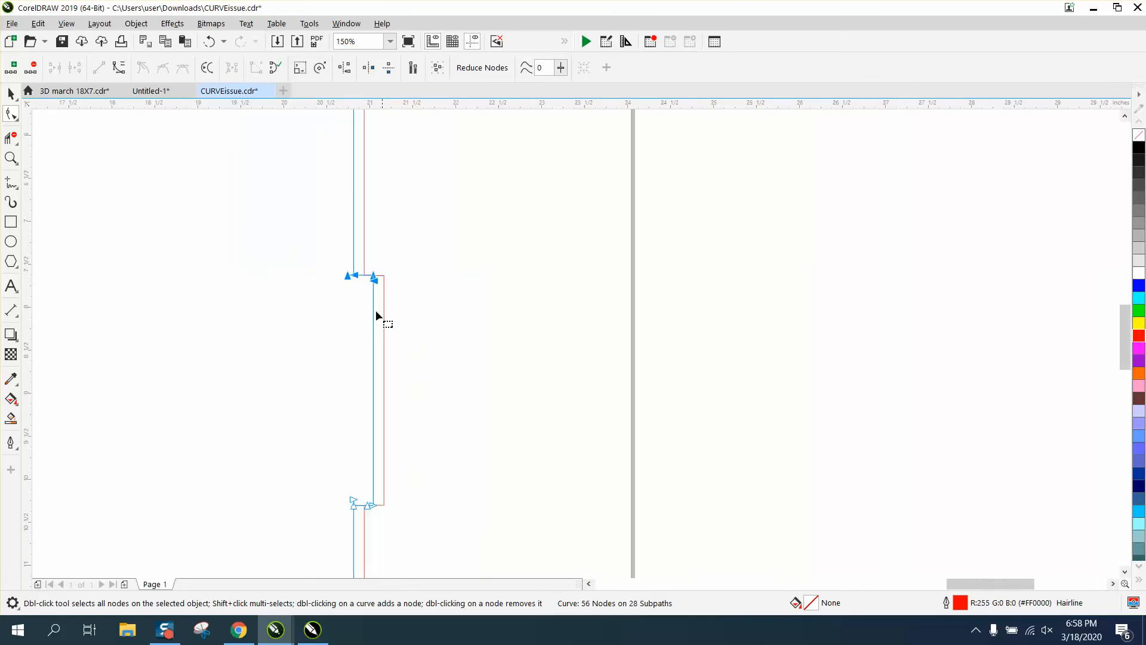
click(11, 158)
drag(335, 475, 422, 512)
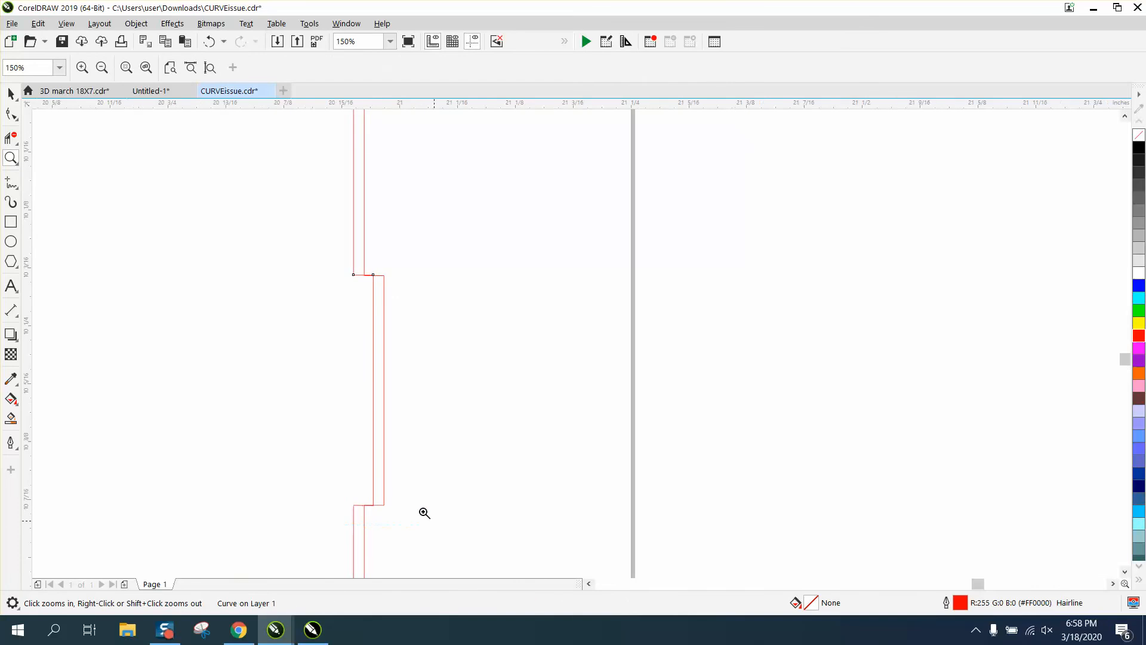
click(16, 117)
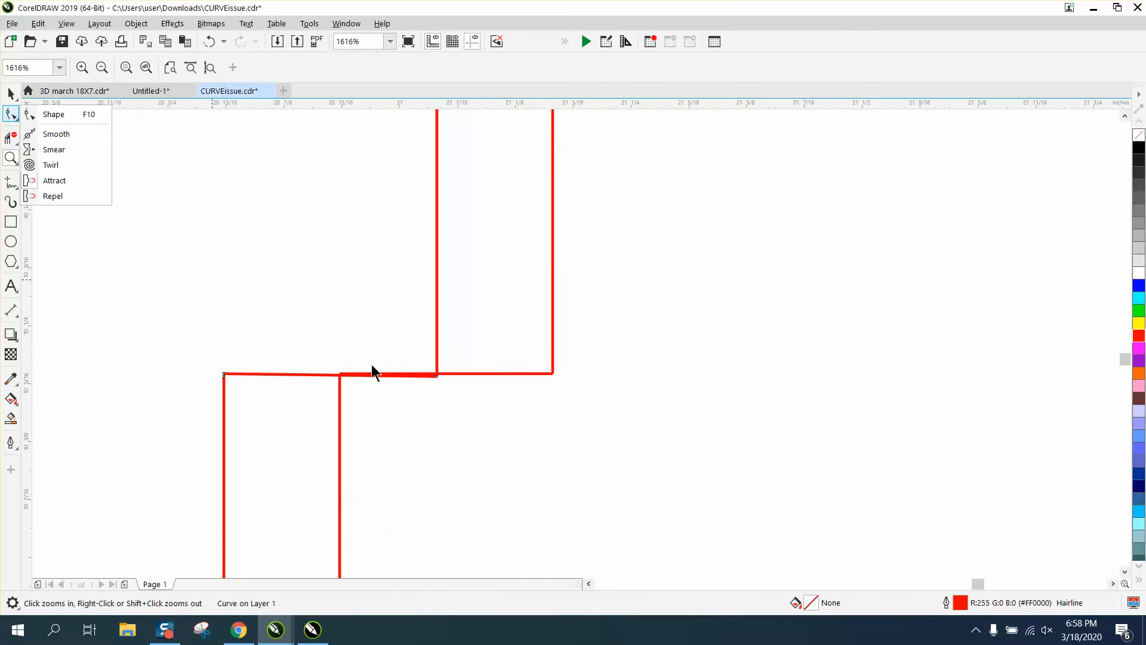
click(202, 365)
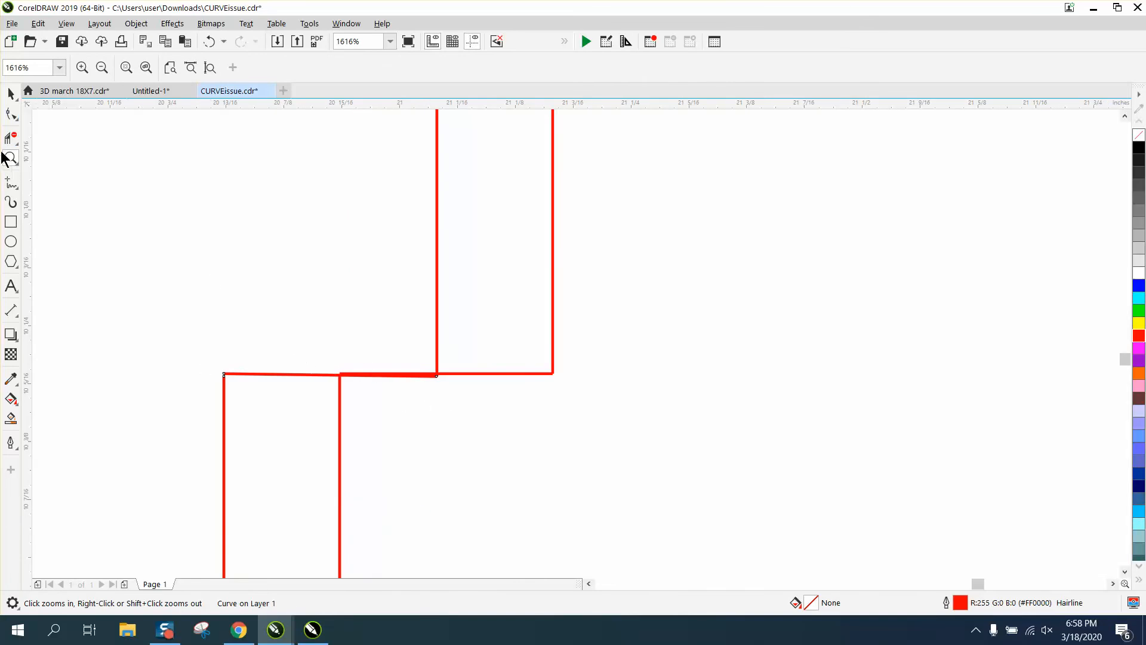
drag(223, 330, 499, 430)
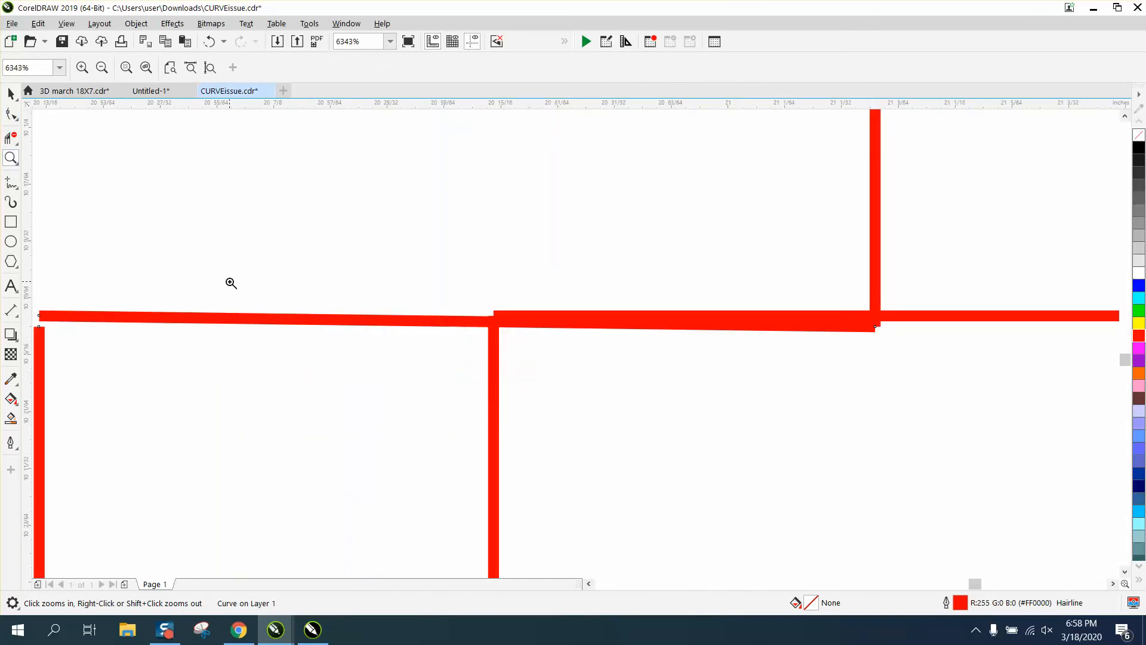
click(12, 115)
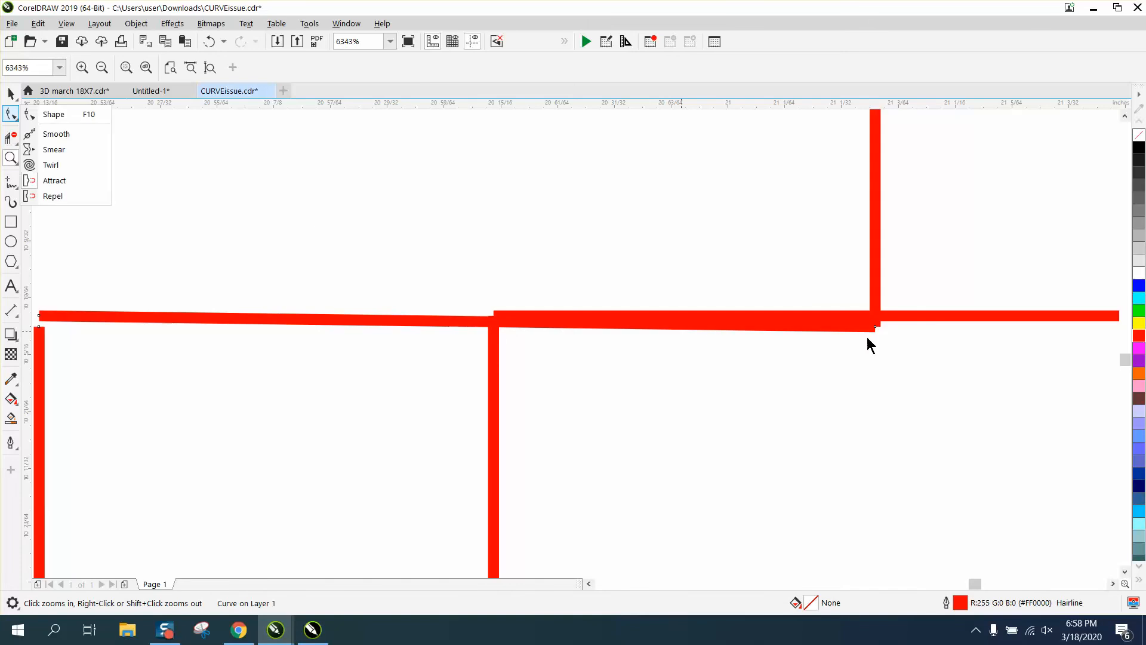
click(55, 114)
drag(839, 302, 886, 341)
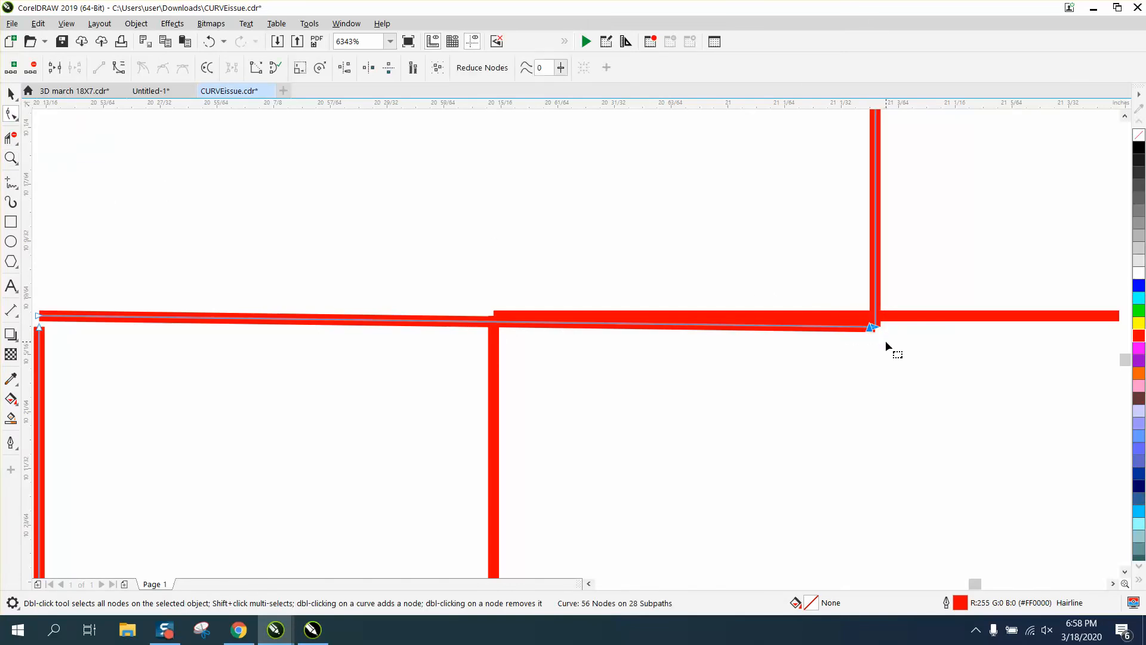
key(Up)
Select both nodes of the notch's bottom edge and nudge them down two steps.
scroll(564, 343, down, 1)
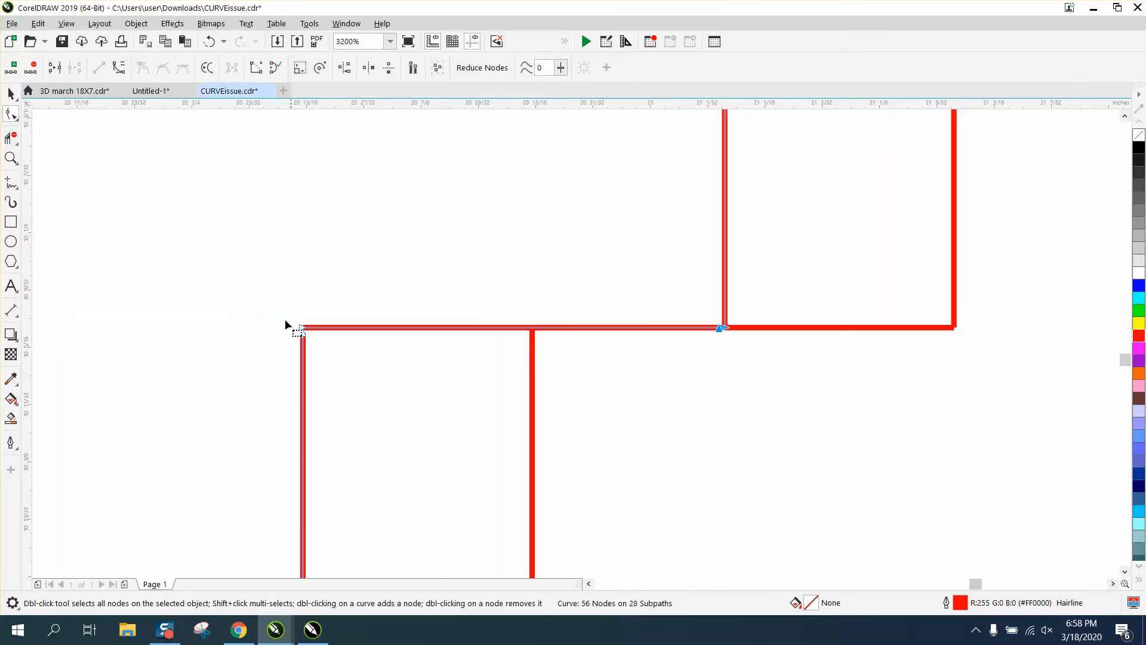
drag(406, 363, 750, 364)
key(Down)
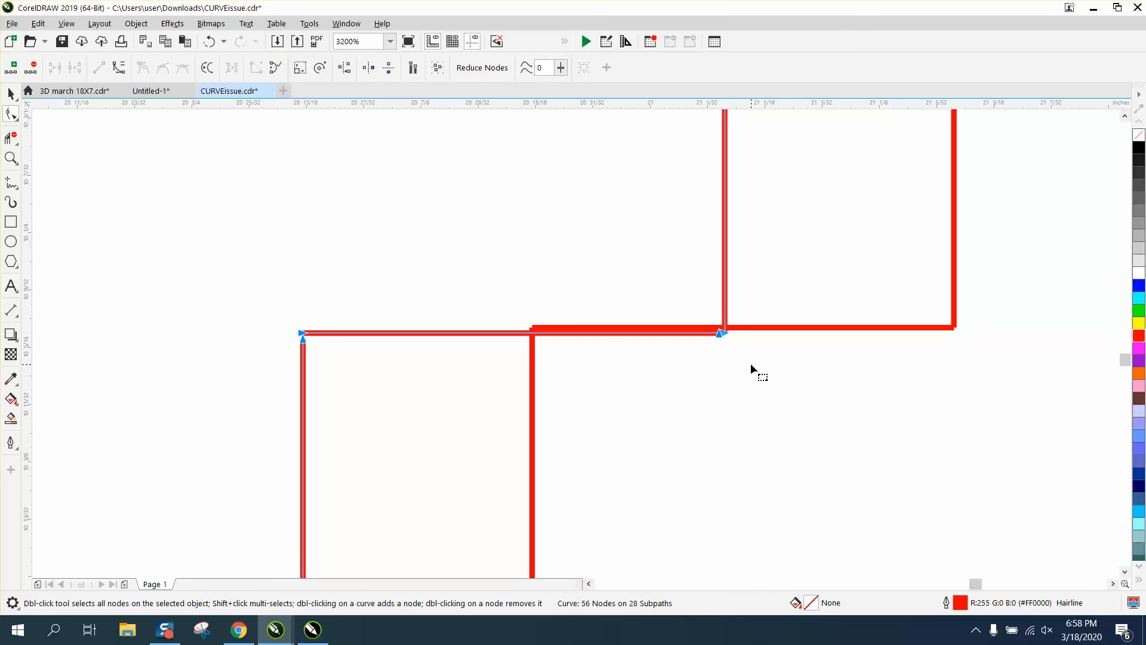
key(Down)
Try dragging the copied panel to line it up against the original panel's notched edge.
scroll(676, 375, down, 3)
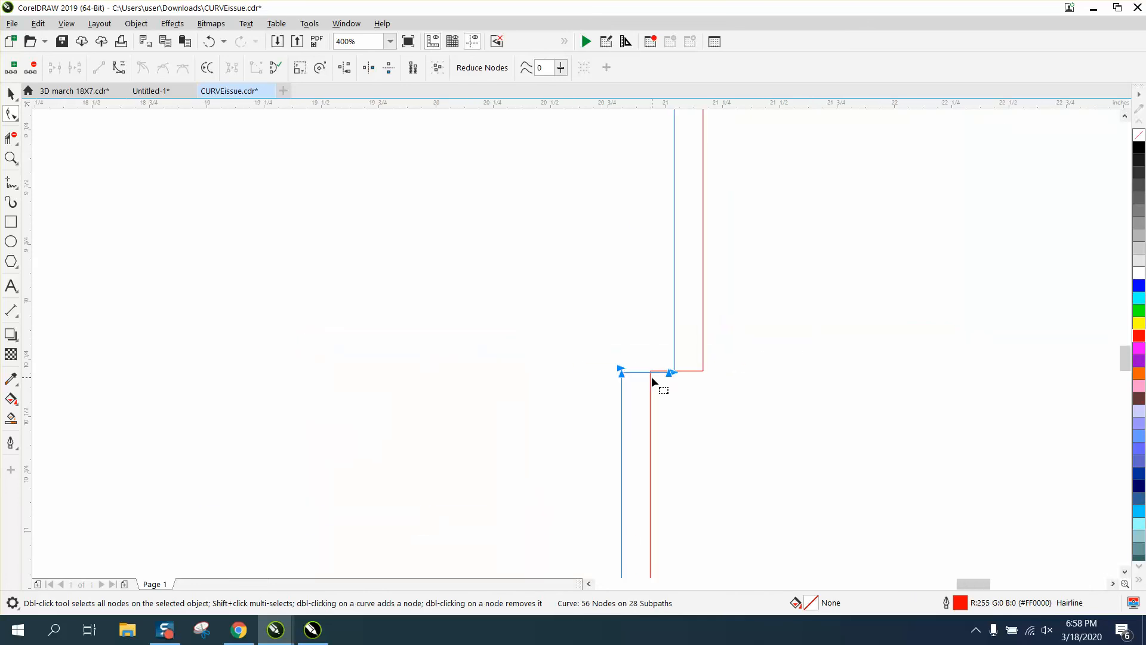
scroll(647, 375, down, 2)
click(11, 94)
scroll(510, 266, down, 1)
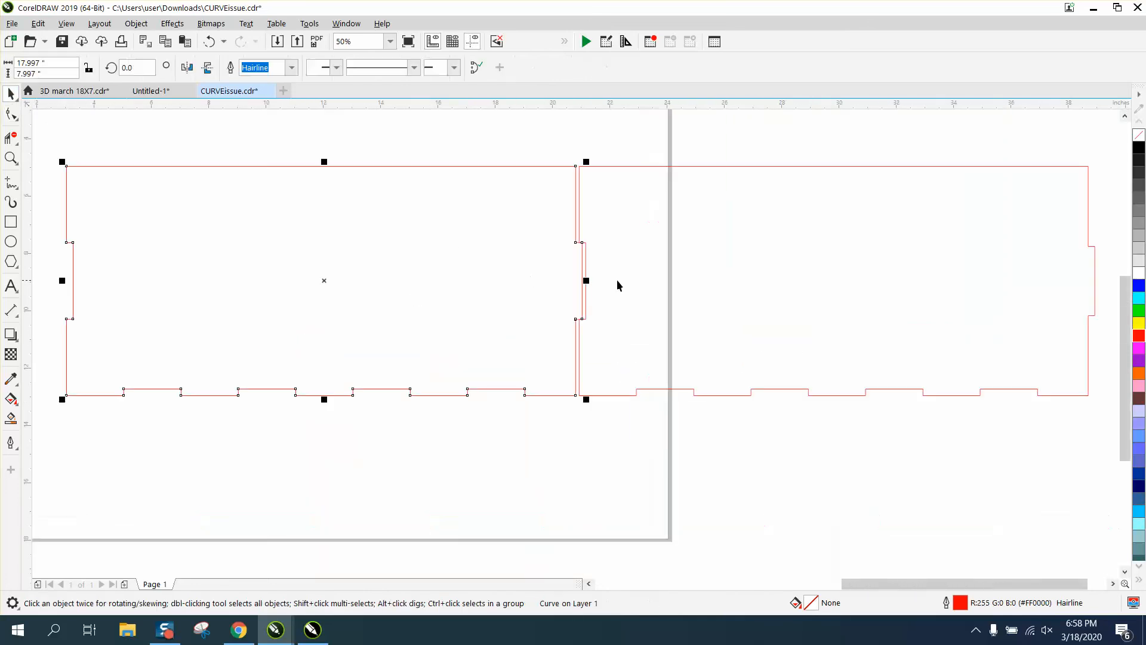
drag(642, 280, 719, 284)
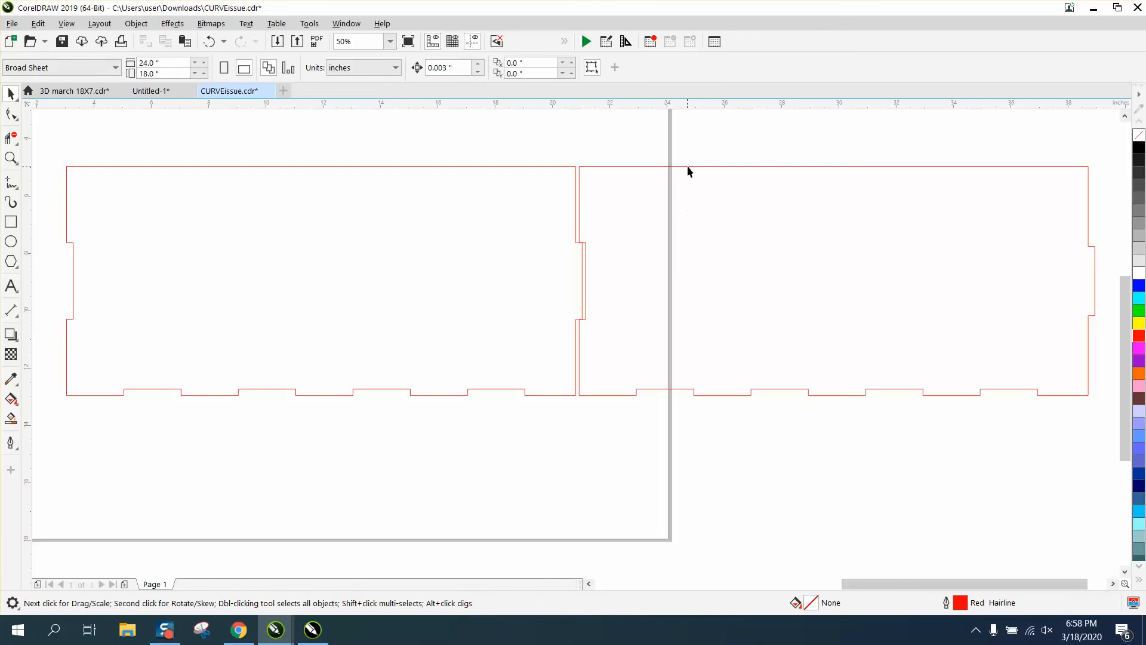
drag(688, 165, 834, 172)
drag(752, 168, 835, 168)
click(656, 392)
drag(717, 333, 834, 335)
click(726, 395)
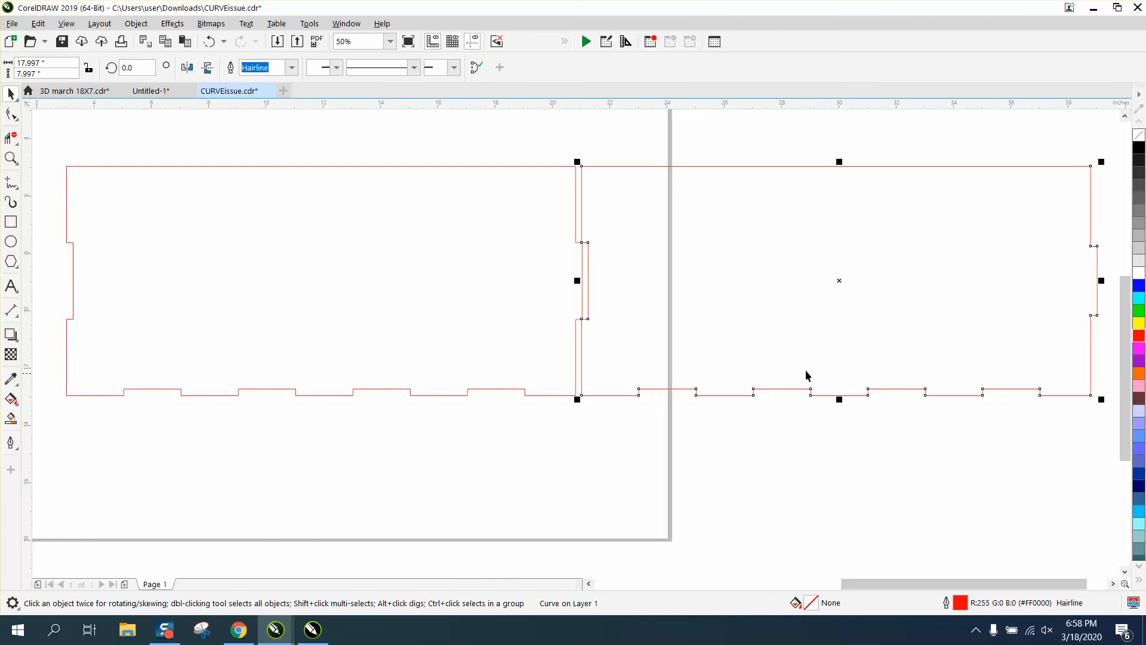
Move the copied panel to the right, leaving a gap from the original panel.
click(867, 300)
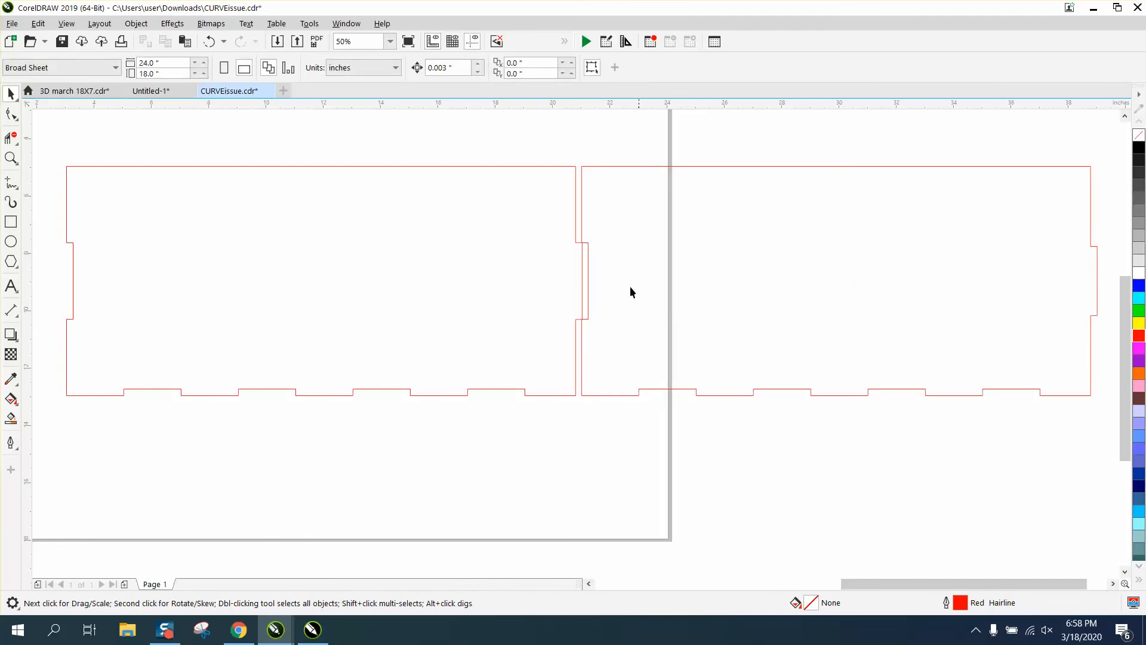
click(680, 167)
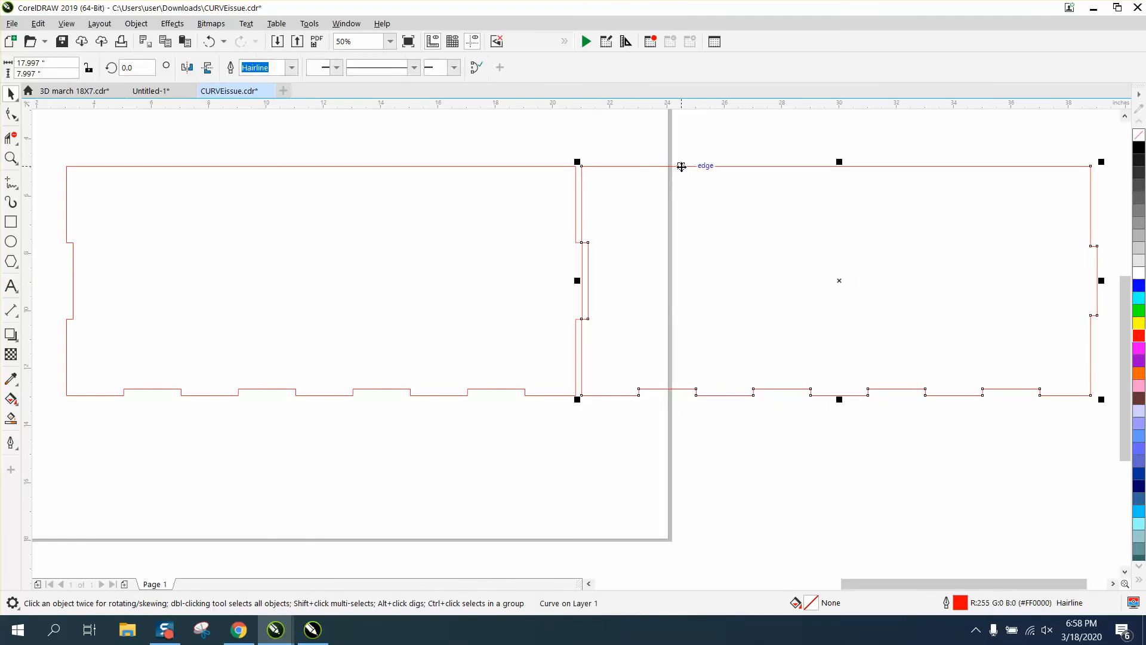
drag(841, 280, 886, 277)
Apply Smart Fill inside the original panel's outline.
click(11, 418)
click(368, 309)
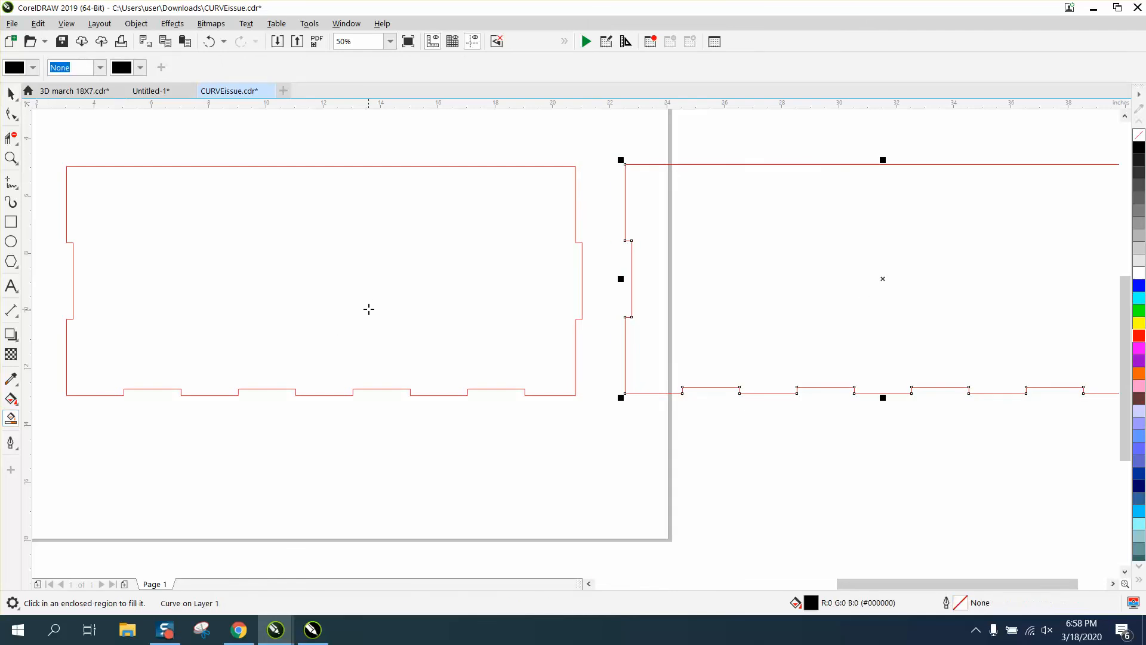
click(13, 422)
Zoom in to read the bounding-box label beside the page.
scroll(427, 227, down, 5)
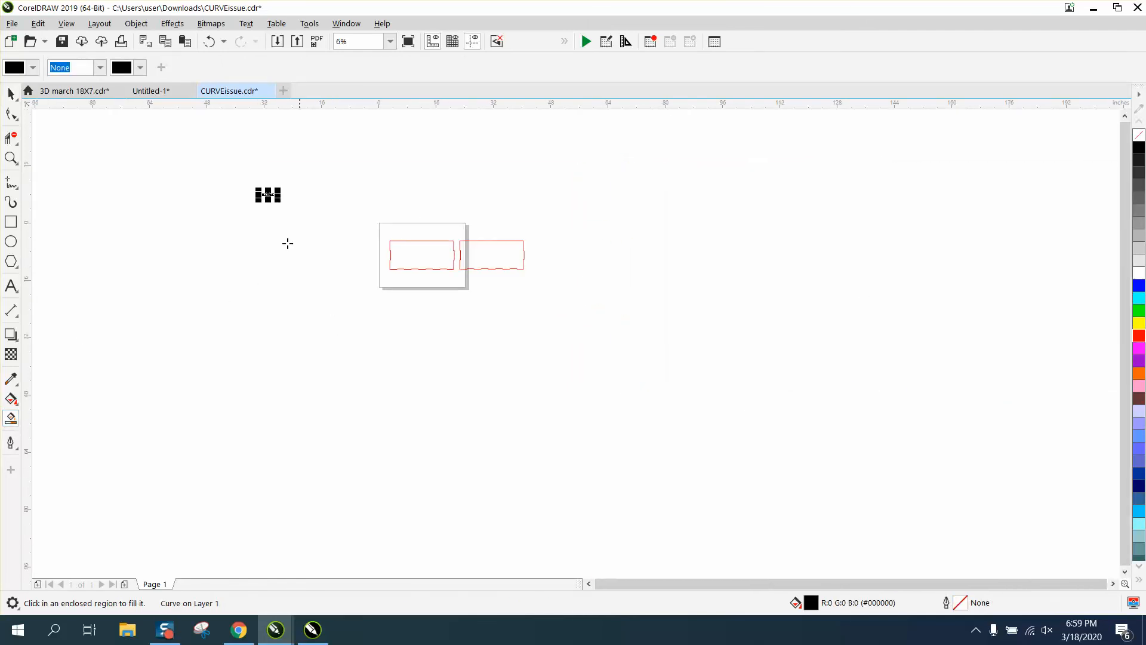
click(9, 161)
drag(249, 181, 314, 216)
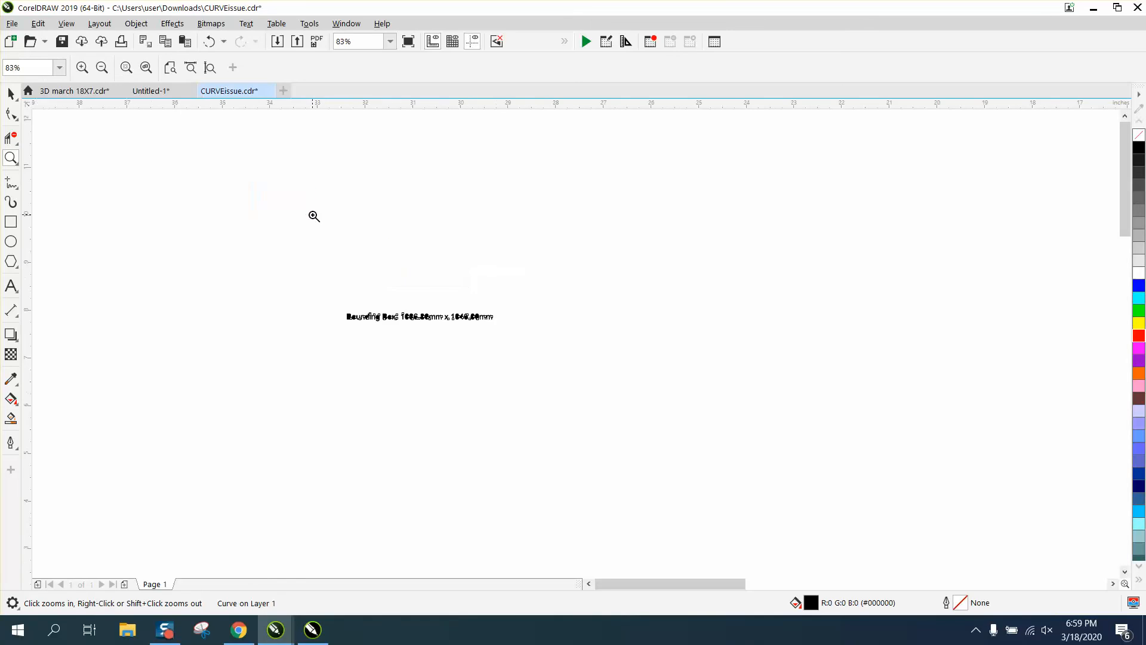
drag(346, 288, 507, 343)
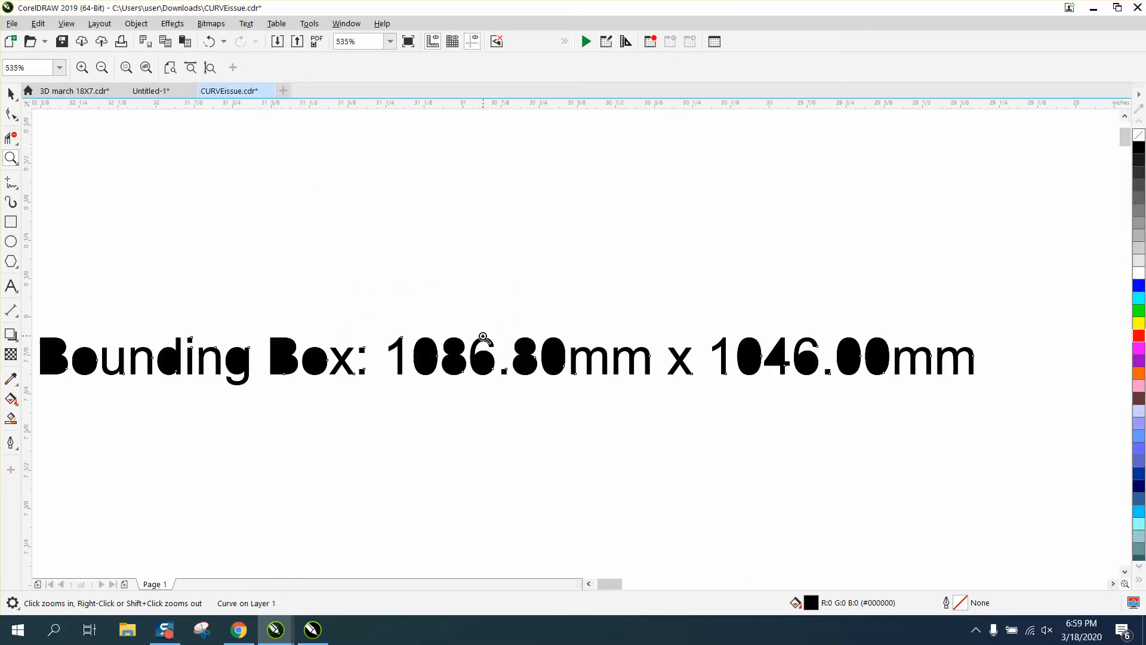
Zoom in closely to inspect a corner of the original panel's outline where segments meet.
scroll(358, 302, down, 5)
scroll(564, 312, down, 2)
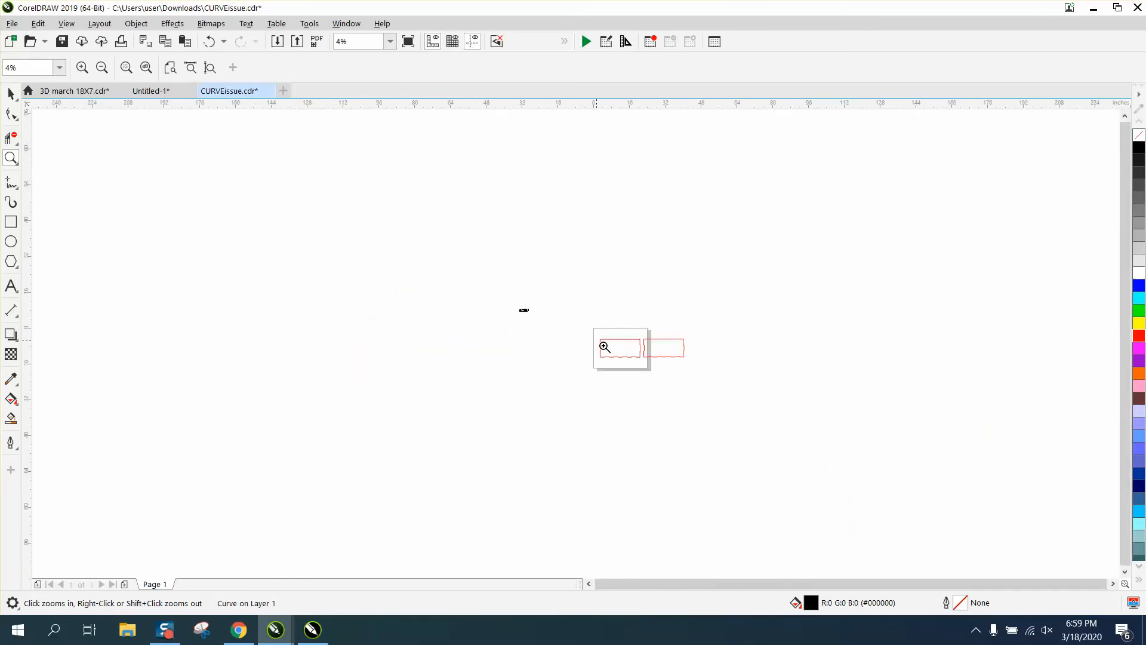
drag(605, 347, 671, 375)
drag(676, 262, 694, 322)
drag(526, 160, 571, 182)
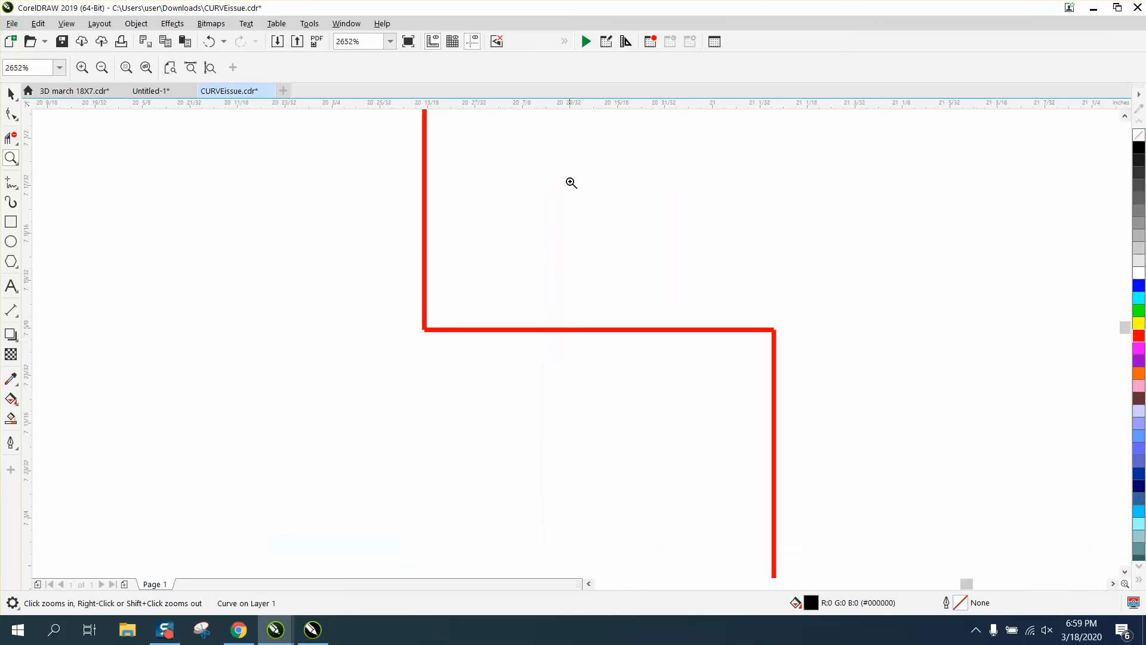
drag(407, 322, 445, 340)
scroll(412, 310, down, 6)
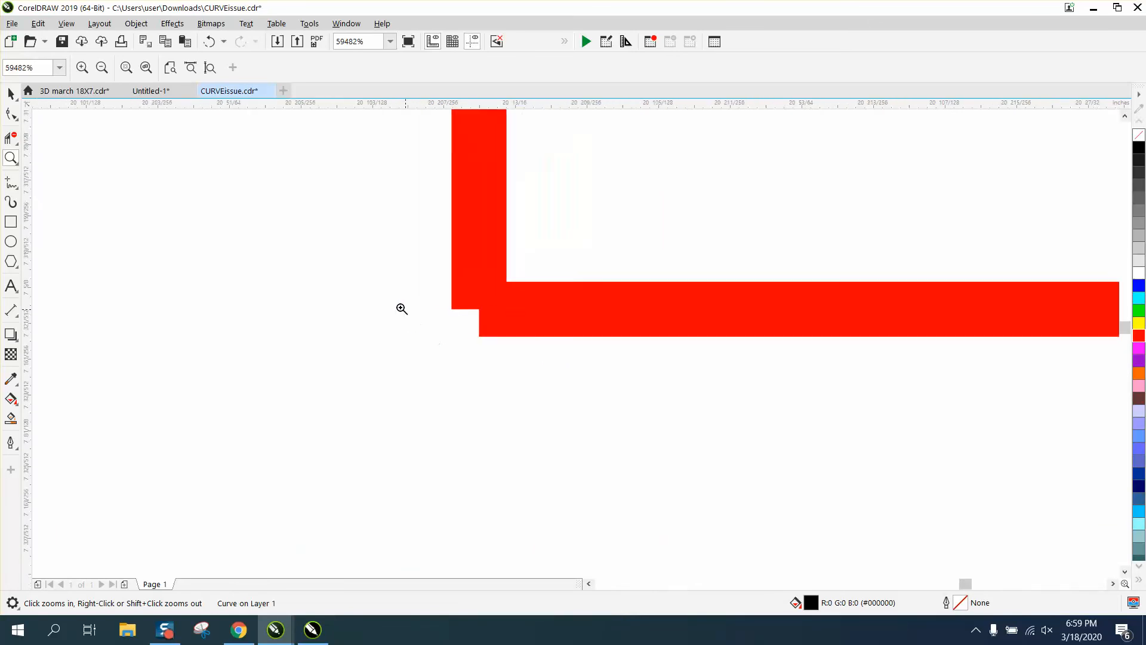
scroll(440, 308, down, 10)
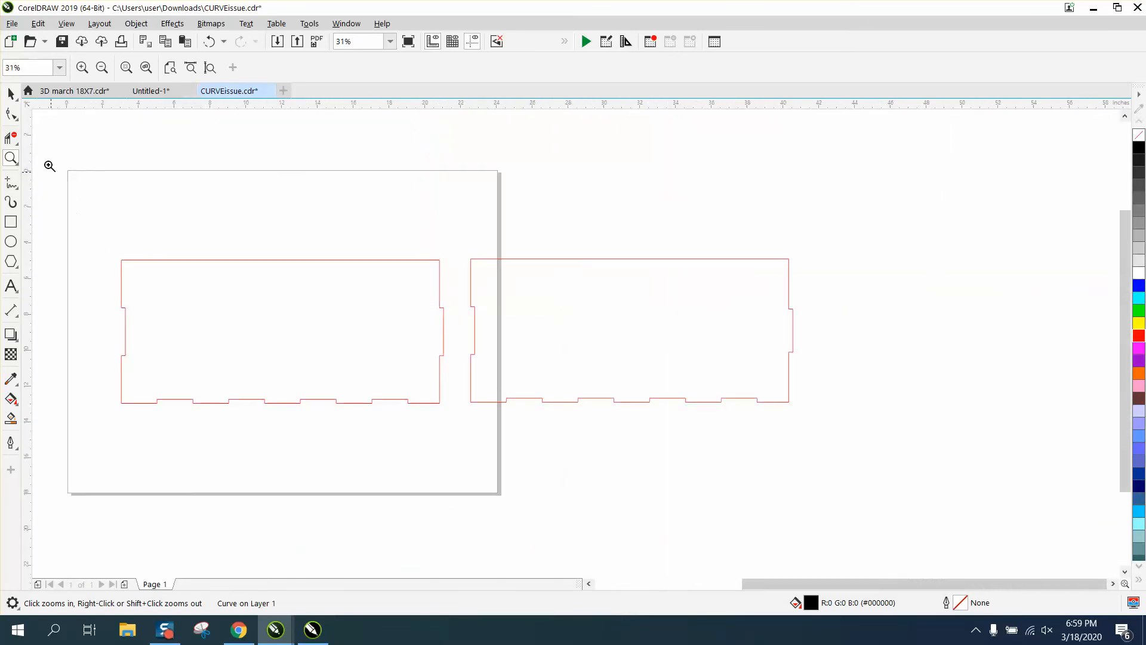
Select all nodes of the original panel and join its curves using Join Curves with Extend and 0.1" gap tolerance.
click(10, 96)
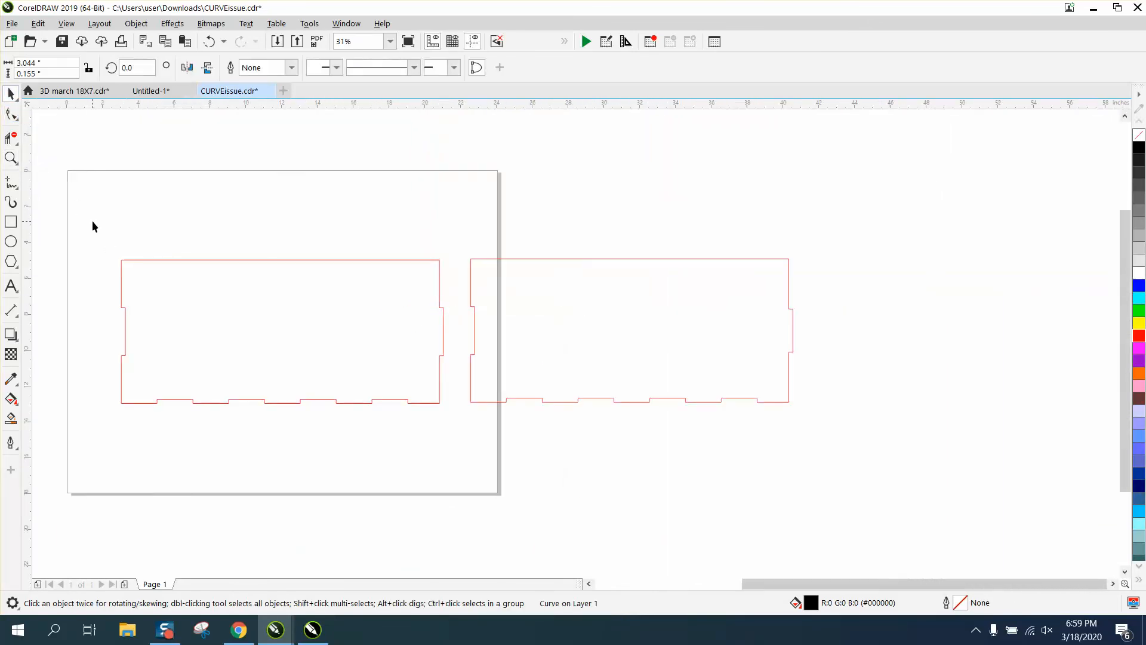
click(13, 113)
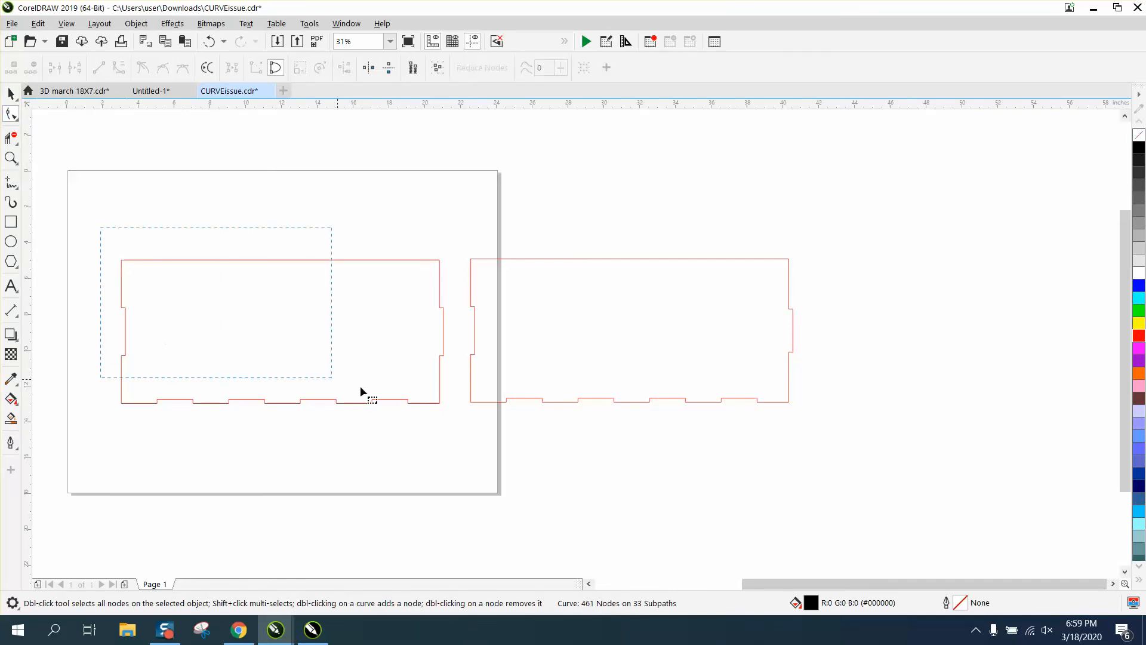
click(441, 332)
drag(95, 235, 466, 437)
click(310, 24)
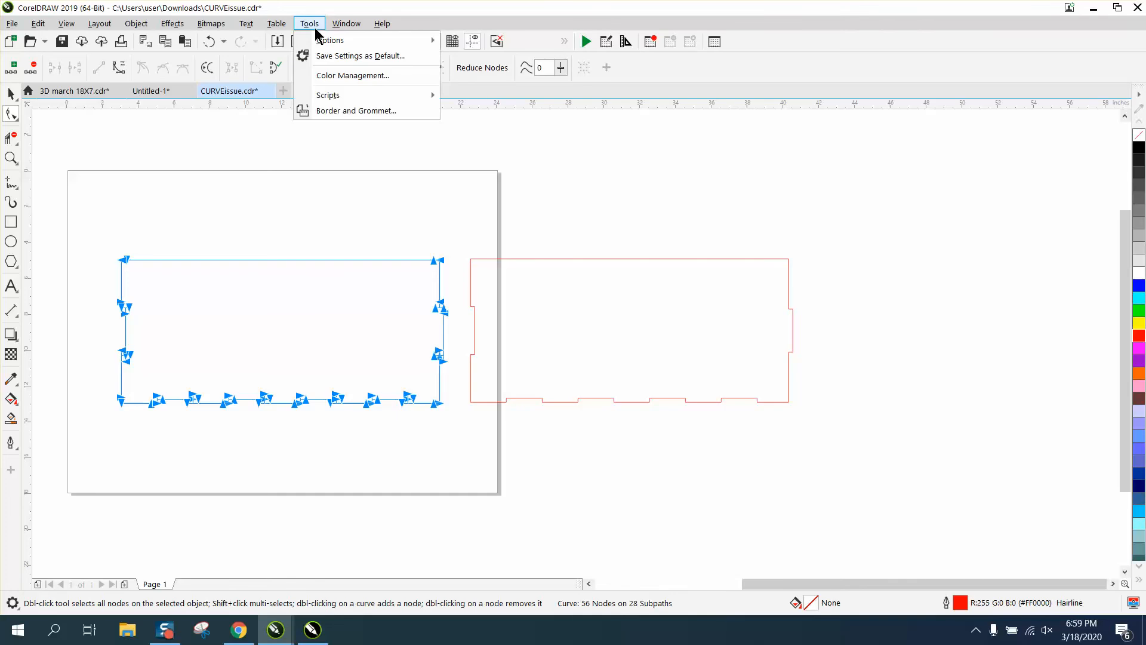
mouse_move(344, 24)
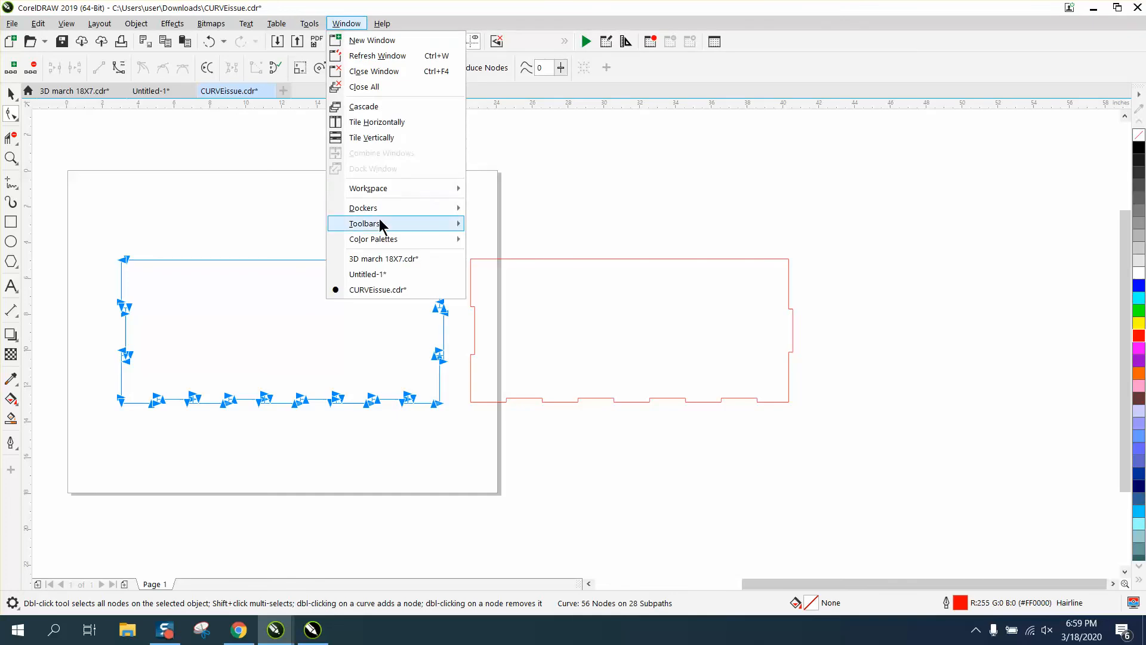
mouse_move(378, 209)
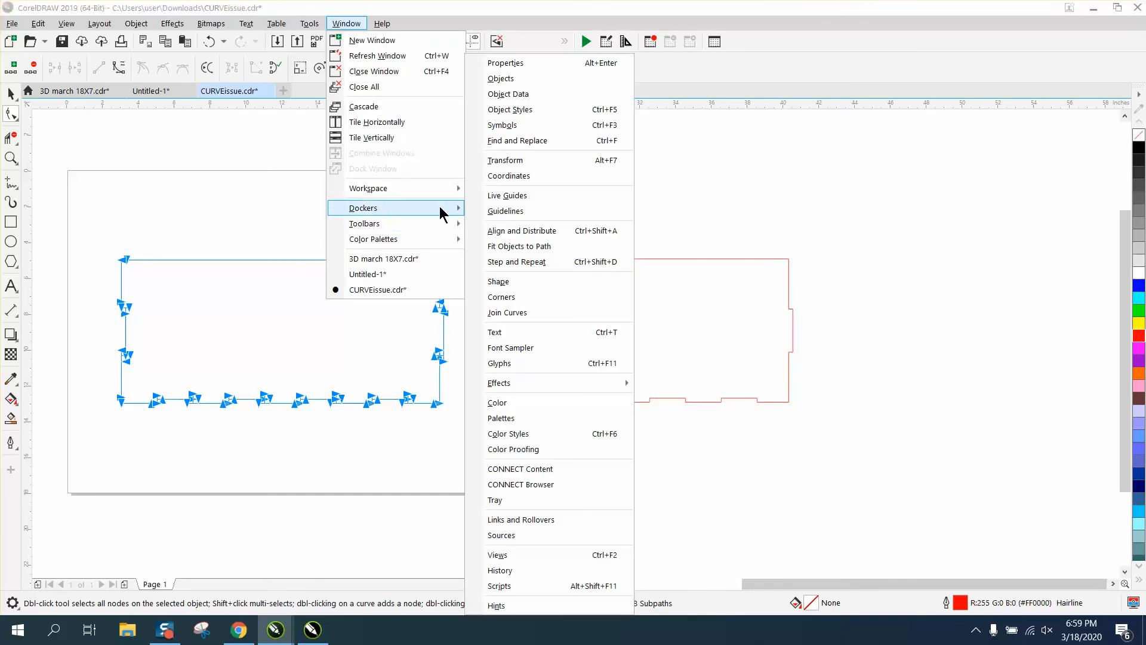
click(518, 312)
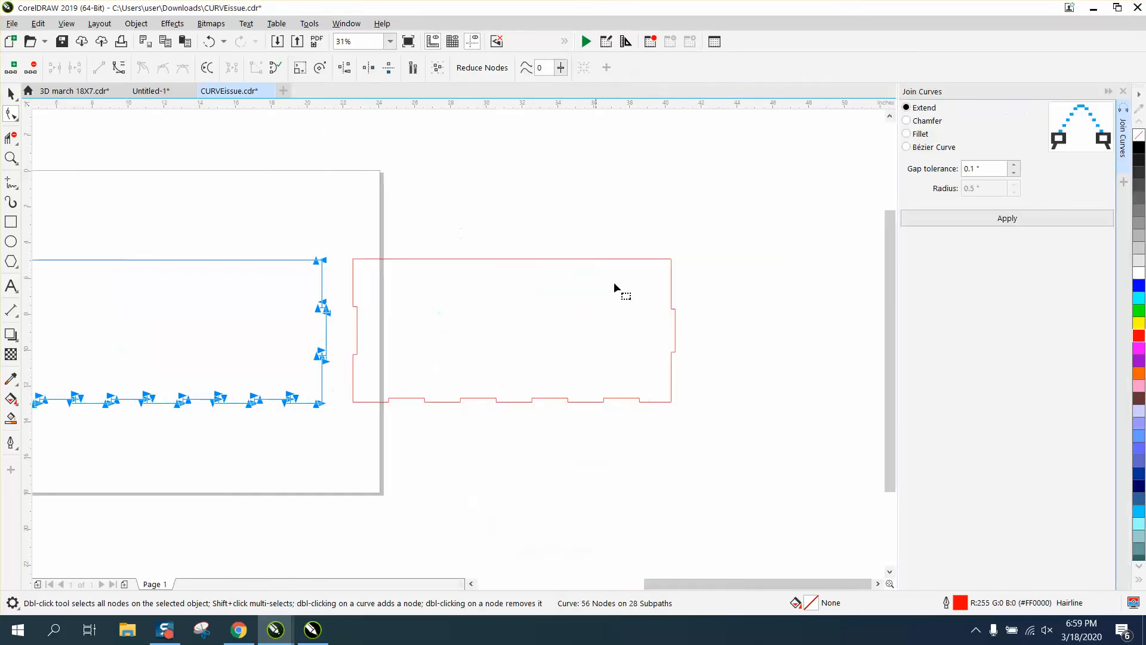
click(1007, 219)
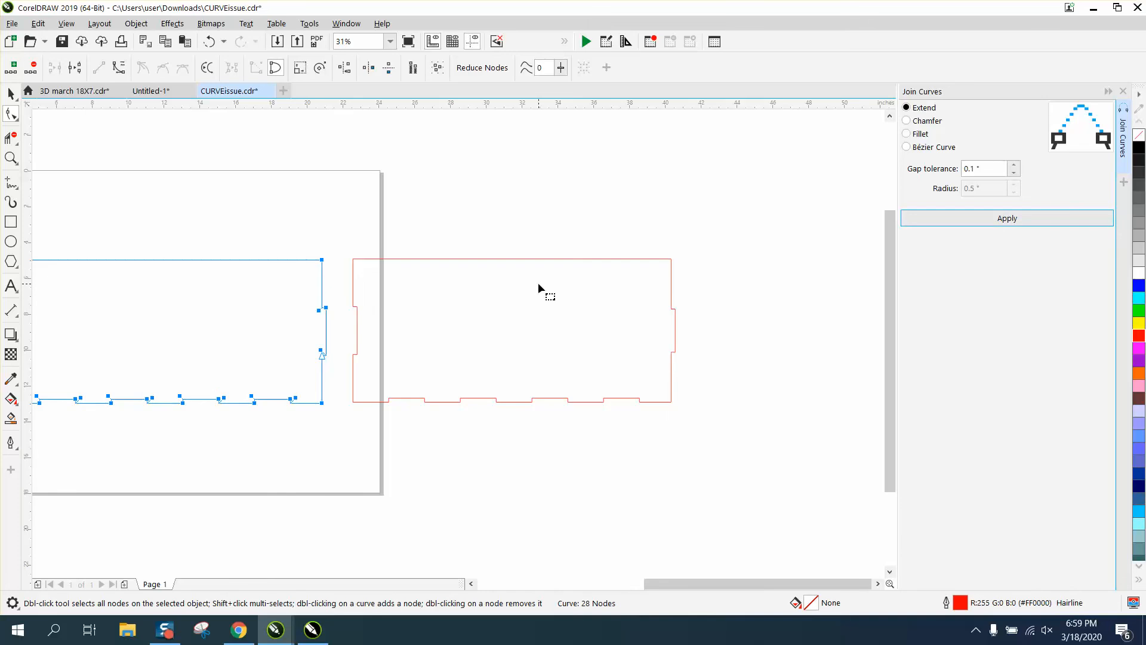
Smart Fill inside the original panel and move the new filled shape above it.
click(342, 248)
scroll(466, 271, down, 4)
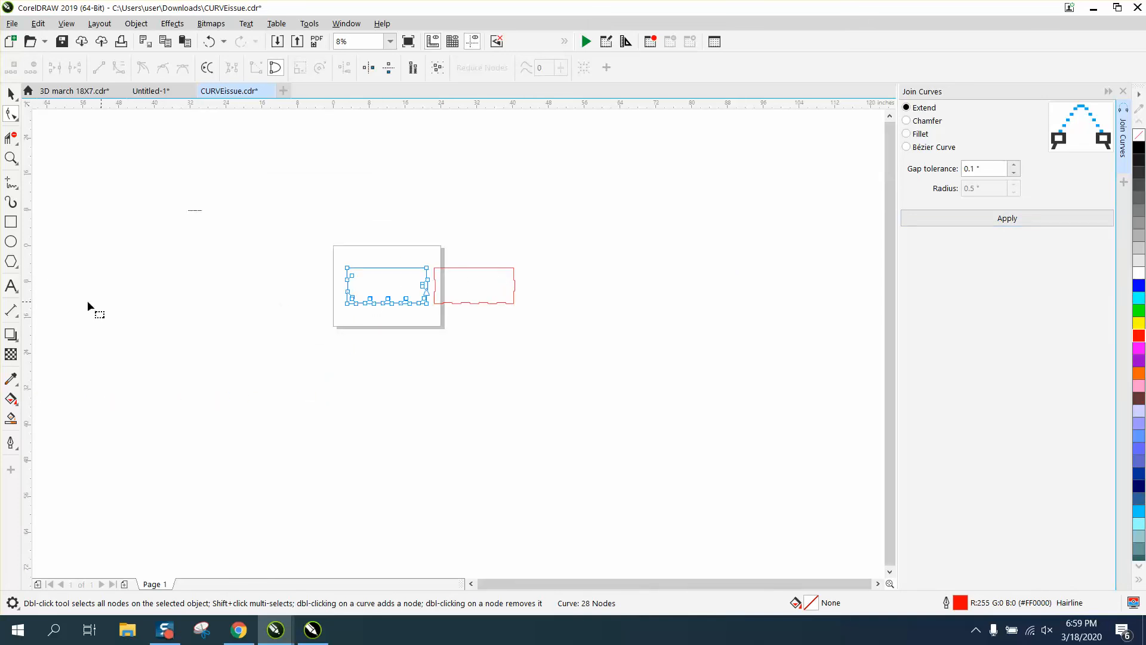
click(12, 417)
click(375, 291)
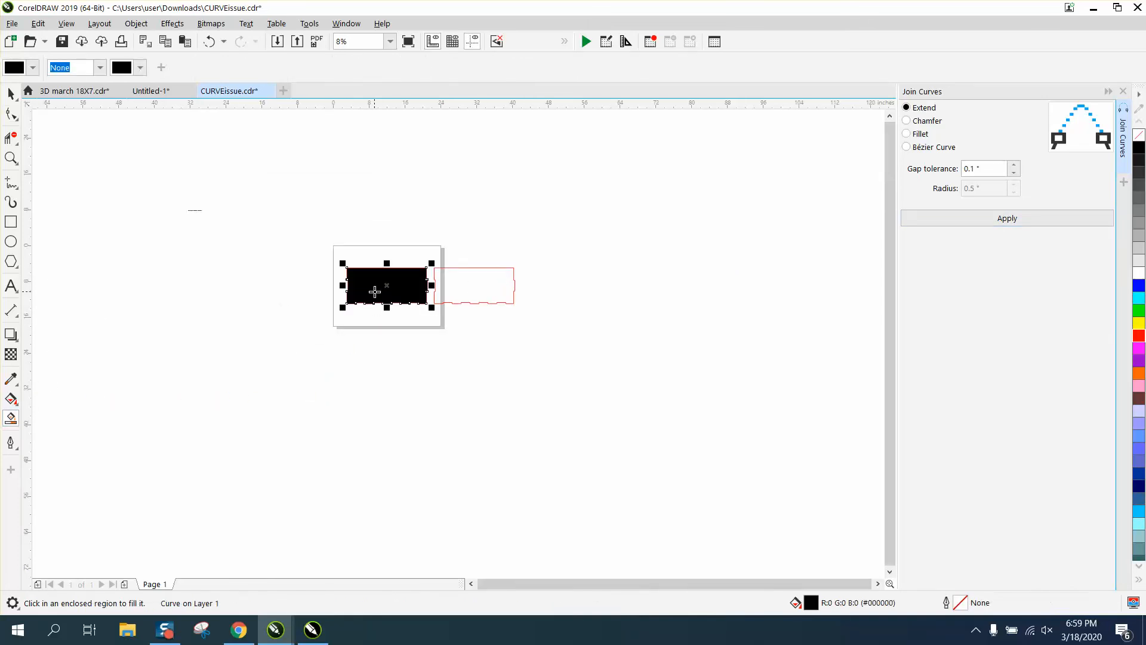
click(11, 94)
drag(403, 290, 402, 221)
Remove the filled shape's fill, give it a black outline, and place a copy of it to the right.
click(10, 158)
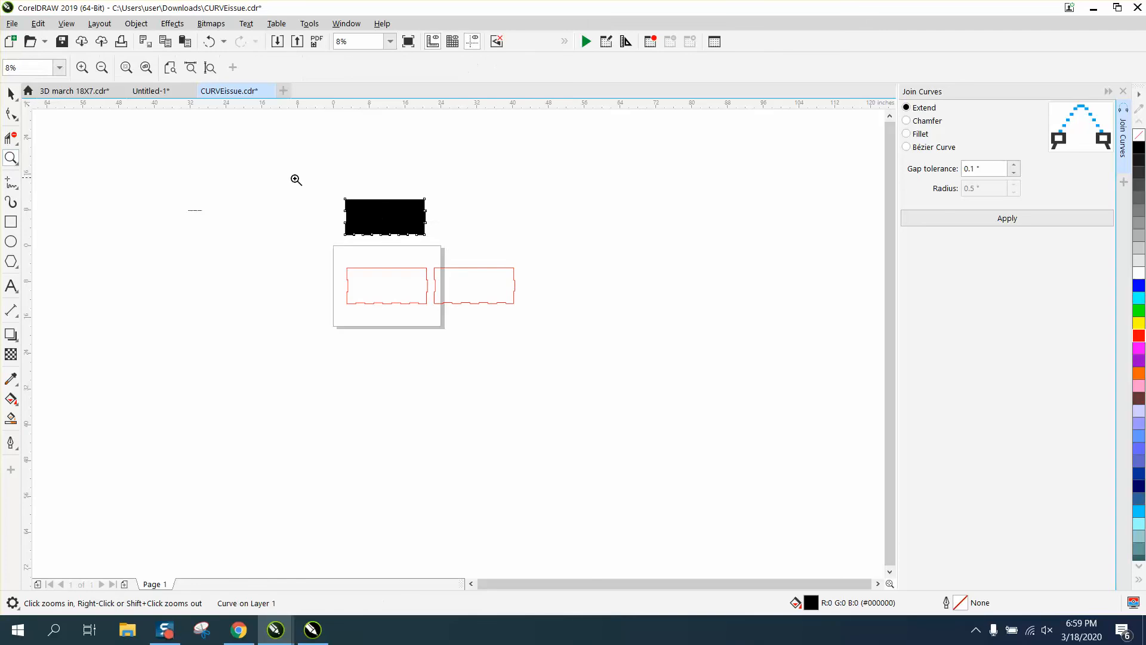
drag(314, 172, 504, 258)
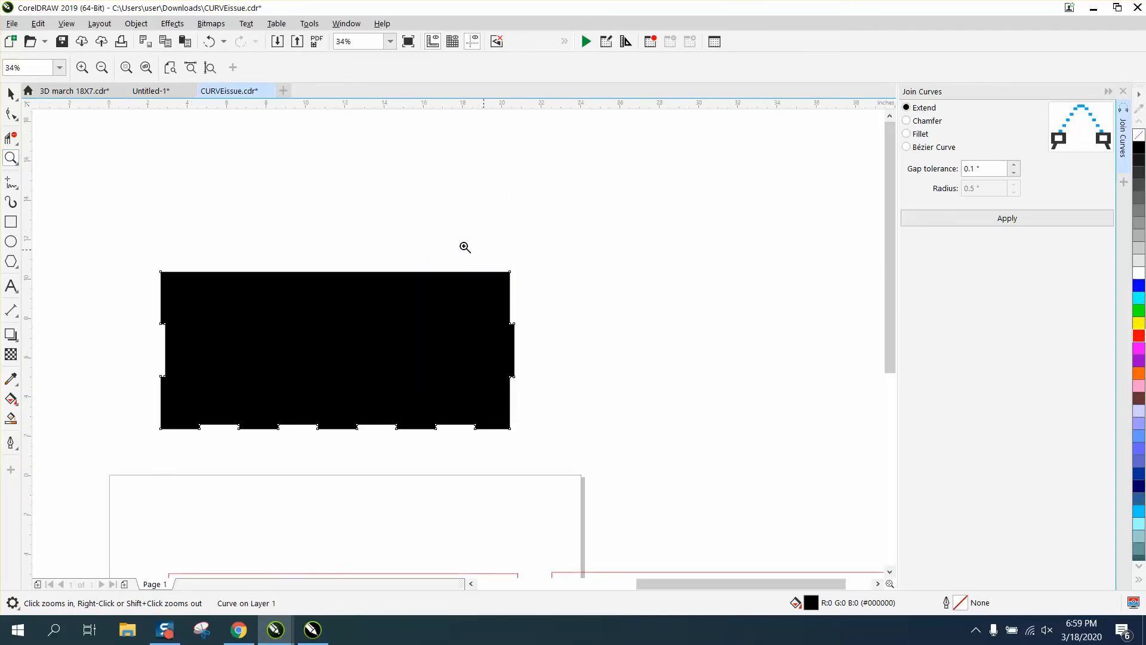
key(space)
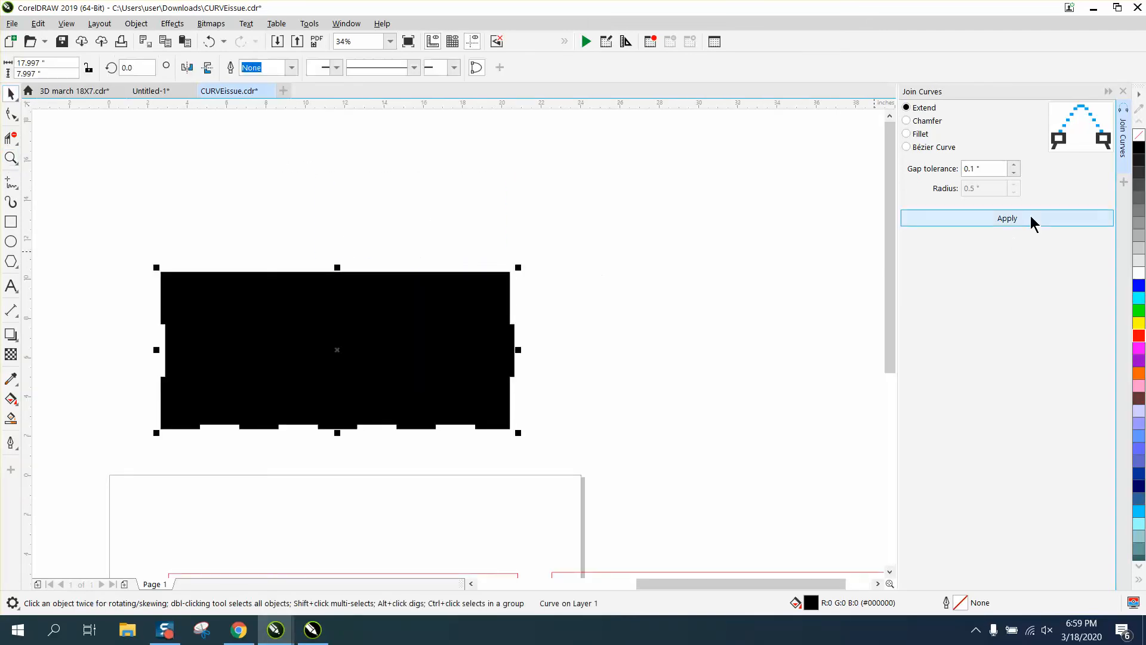
click(1139, 137)
right_click(1139, 149)
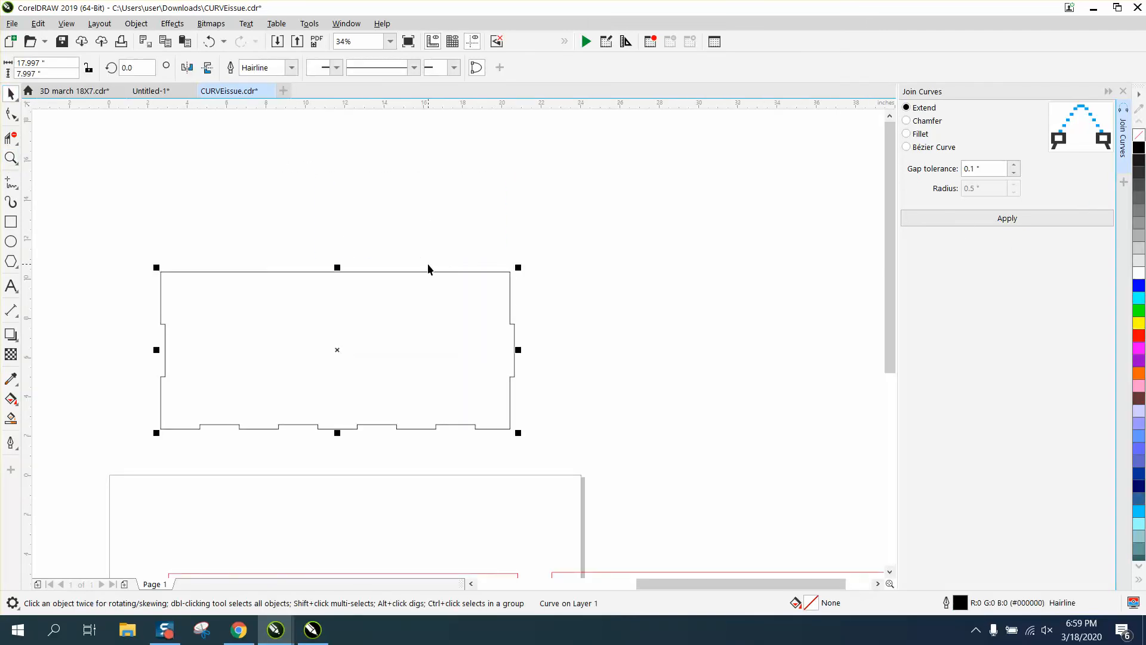
scroll(428, 268, down, 2)
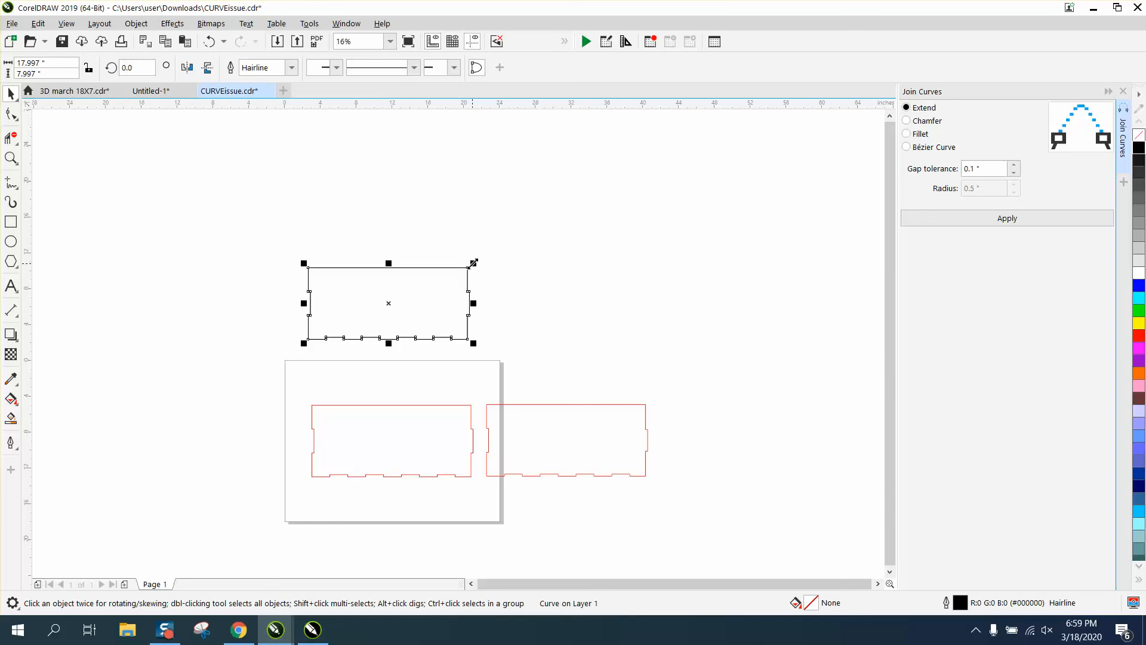
drag(397, 295, 620, 258)
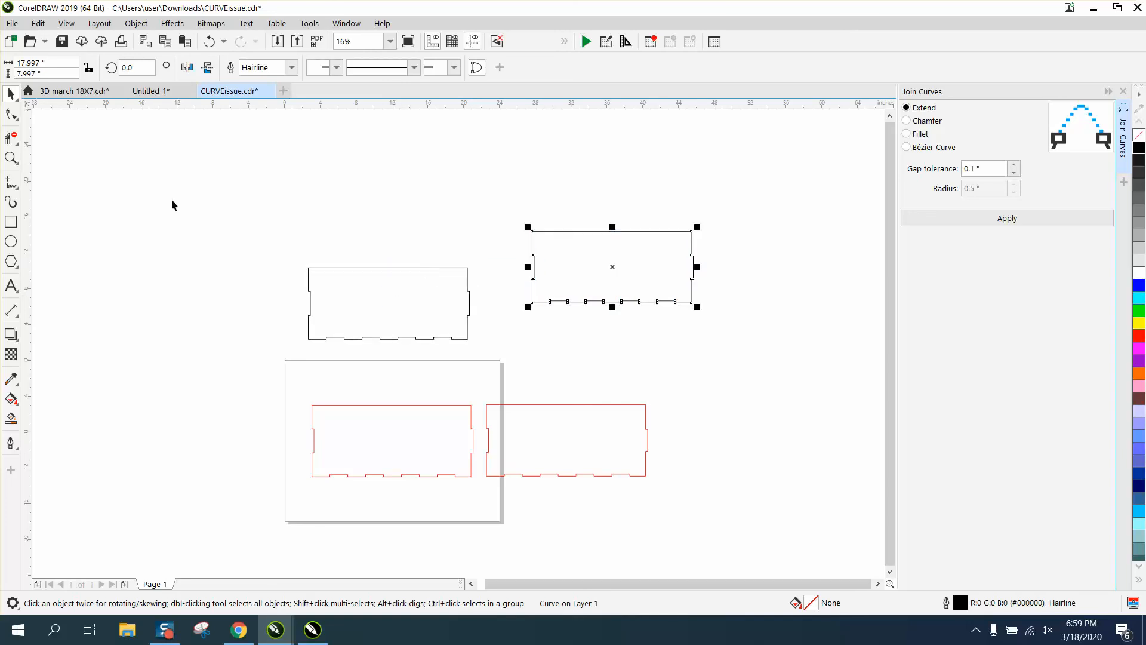
Draw two rectangles overlapping the copy's left and right notched edges.
click(11, 221)
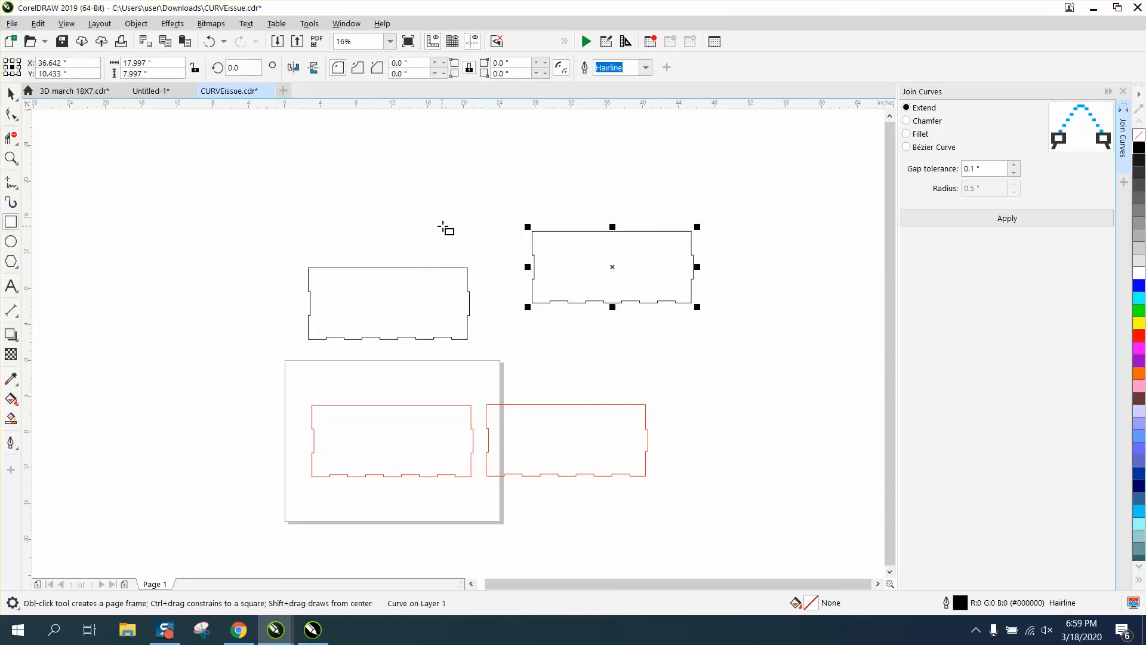
drag(497, 242, 557, 287)
drag(678, 252, 712, 287)
Delete segments with Virtual Segment Delete, leaving only the two notched edge pieces inside the rectangles.
click(10, 158)
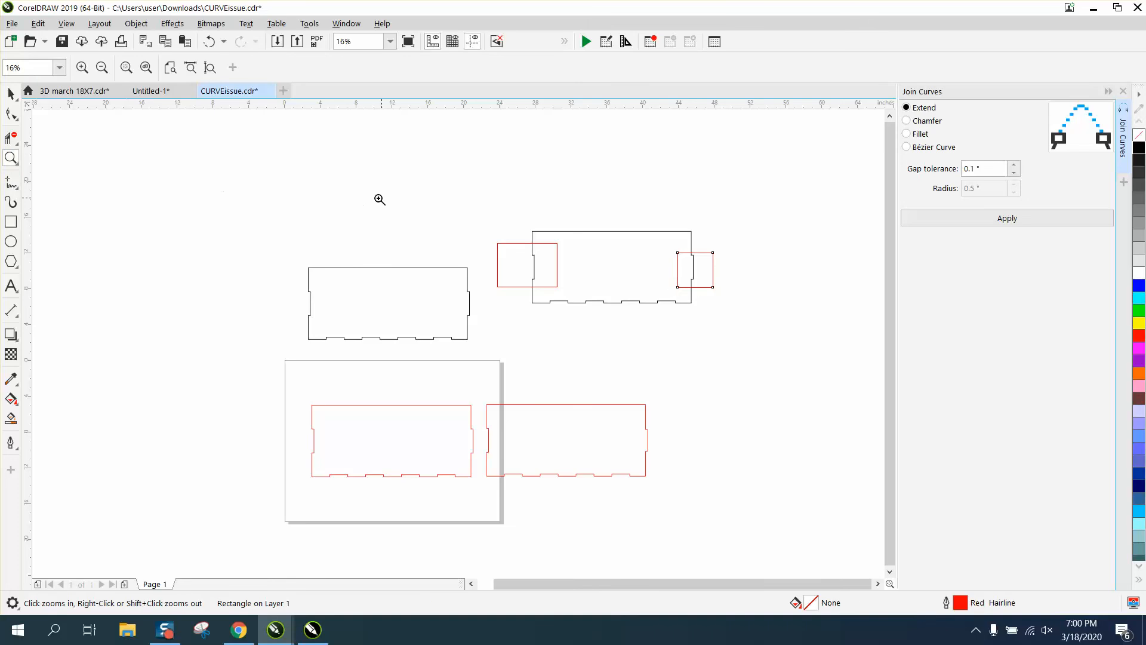
drag(784, 357, 783, 357)
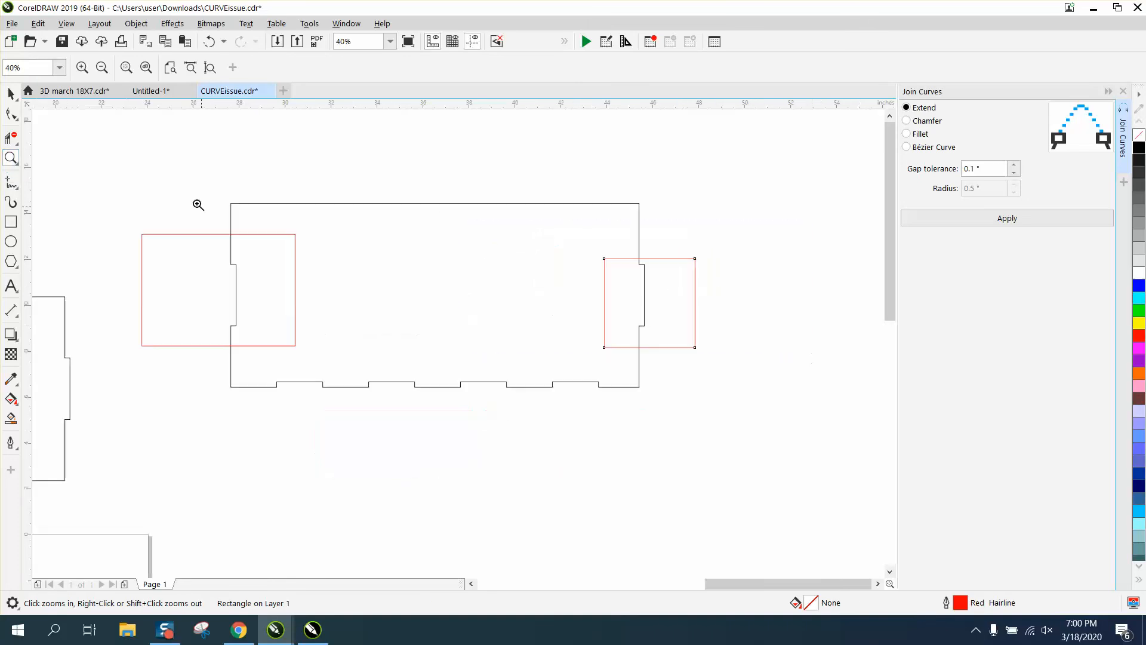
click(11, 138)
drag(341, 198, 485, 433)
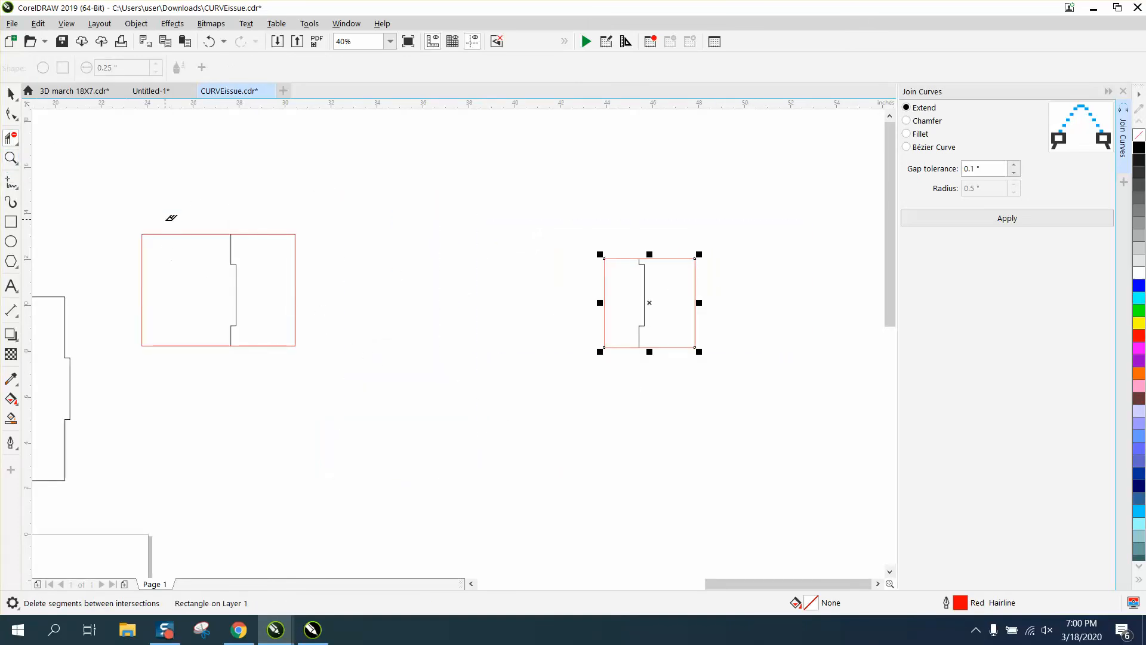
drag(167, 220, 228, 364)
drag(670, 238, 699, 357)
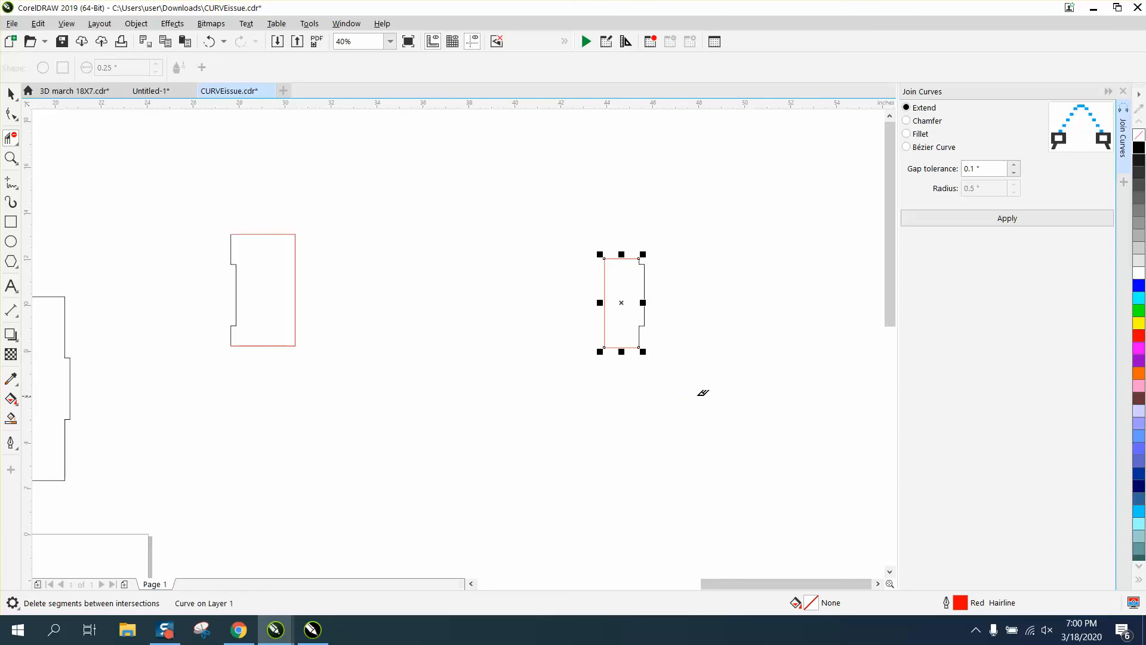
click(11, 94)
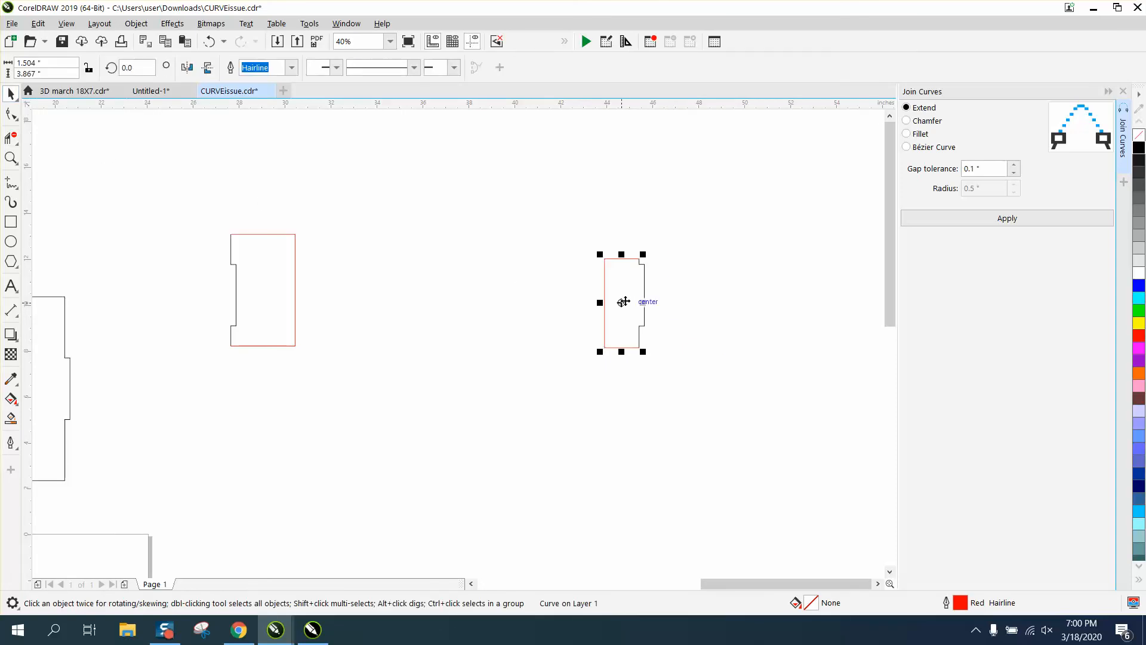
drag(621, 302, 453, 294)
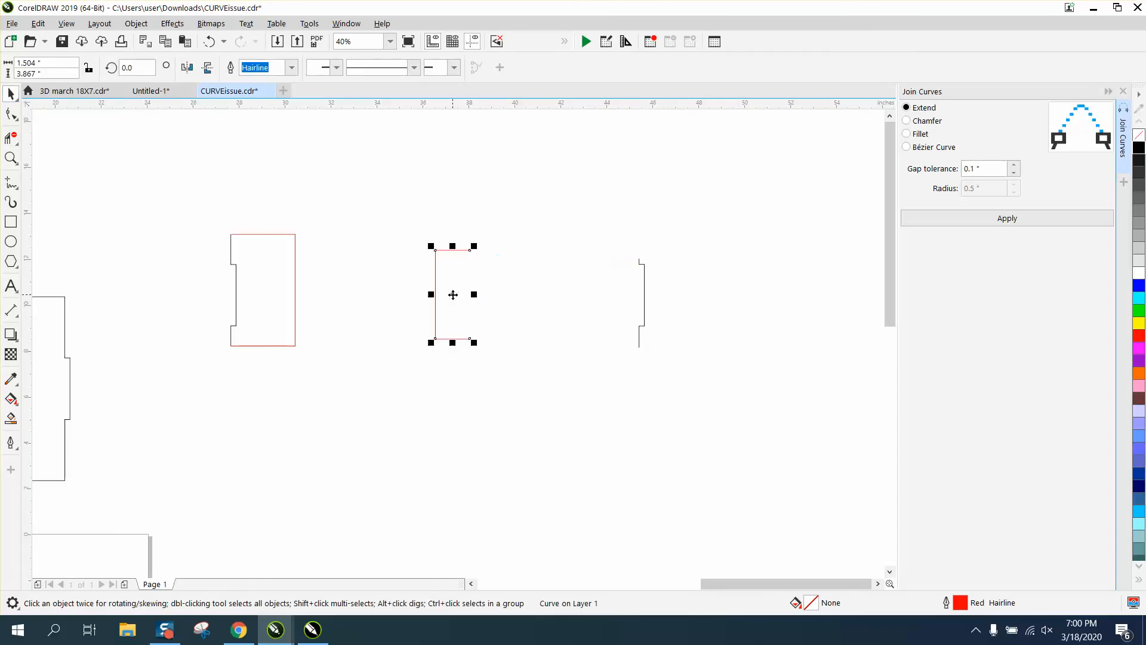
click(209, 41)
Smart Fill the right and left notched pieces.
click(13, 419)
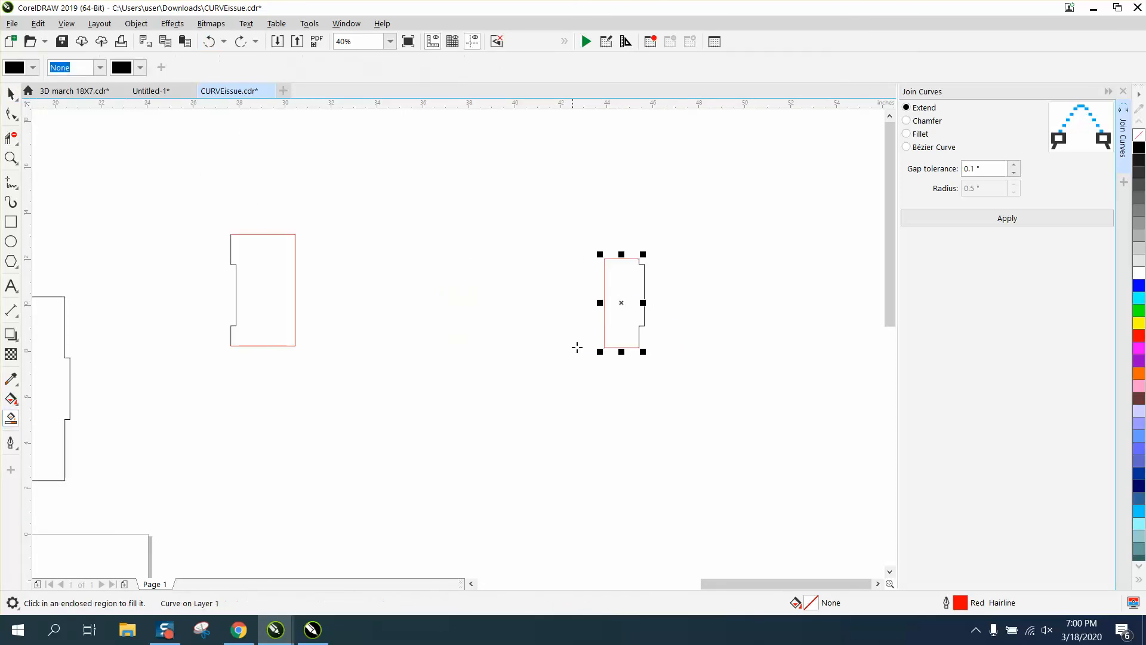
click(623, 314)
click(272, 305)
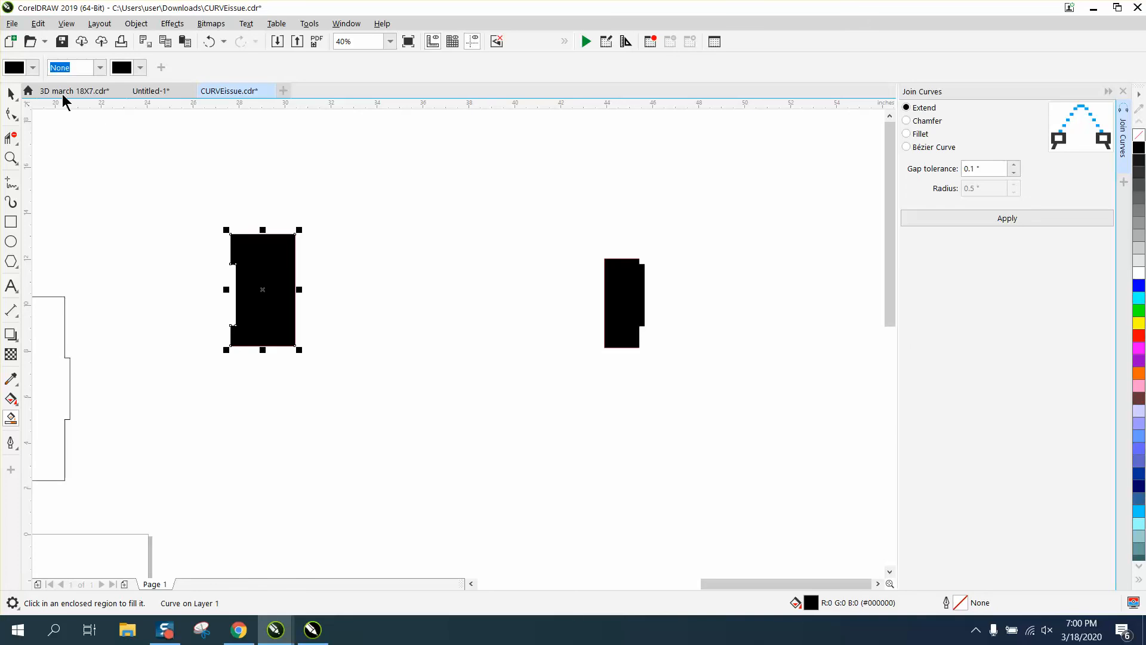
Swap the two filled pieces and butt them together so their notched edges interlock.
click(11, 94)
drag(295, 296, 732, 304)
drag(609, 306, 409, 277)
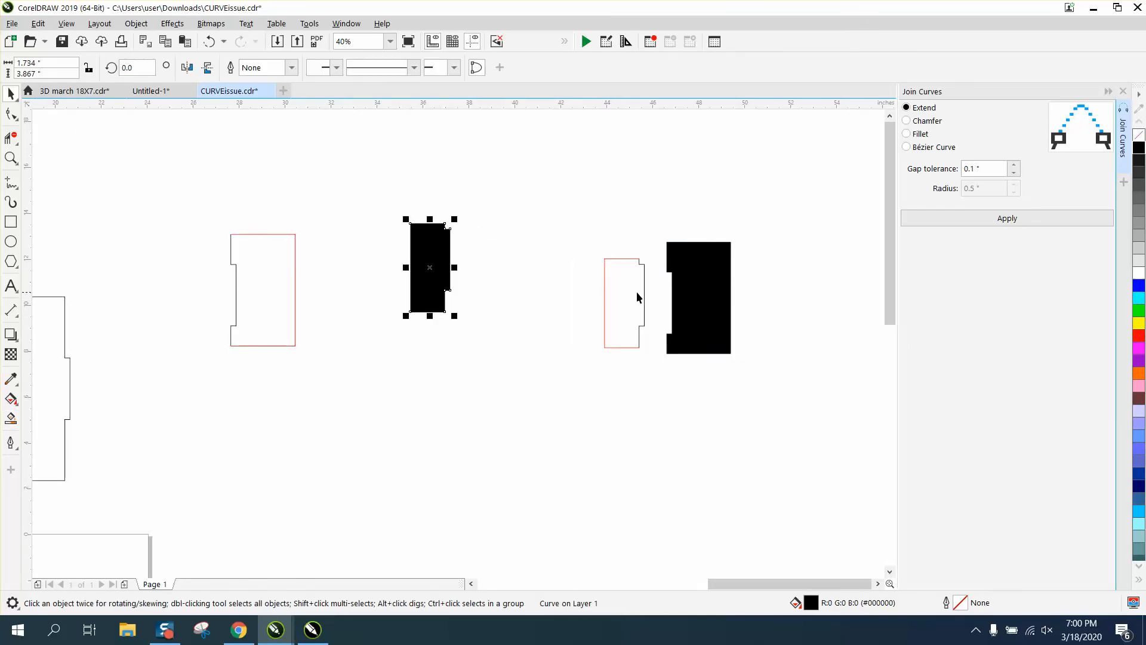
drag(683, 295, 485, 265)
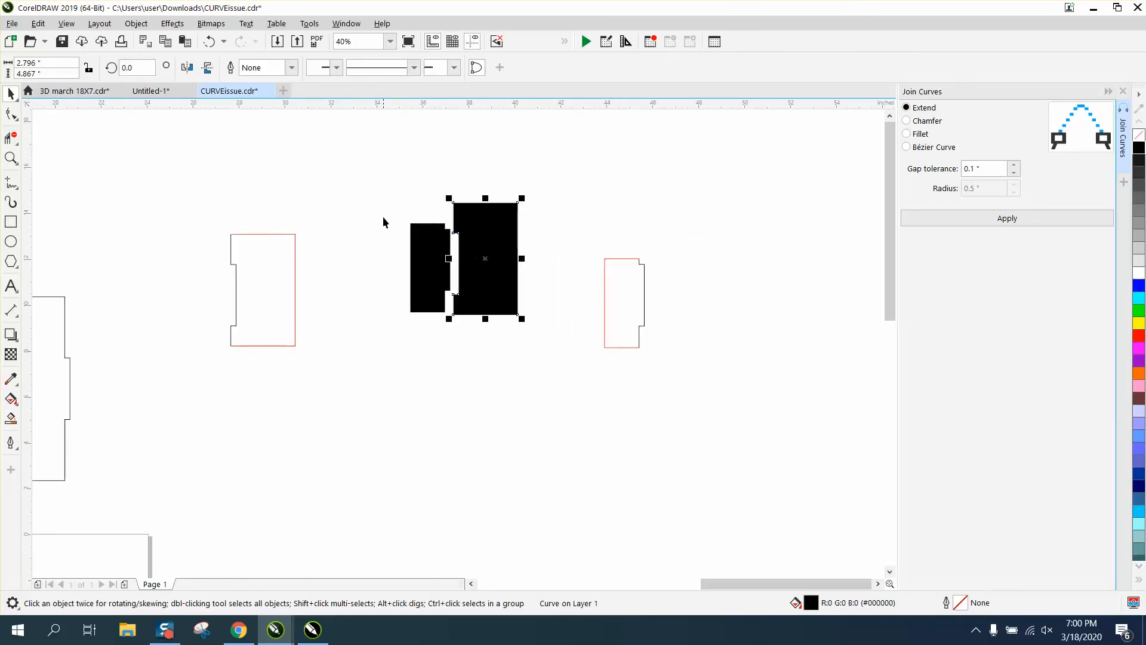
Select both filled pieces, remove their fill and set their outline to red.
drag(374, 179, 527, 323)
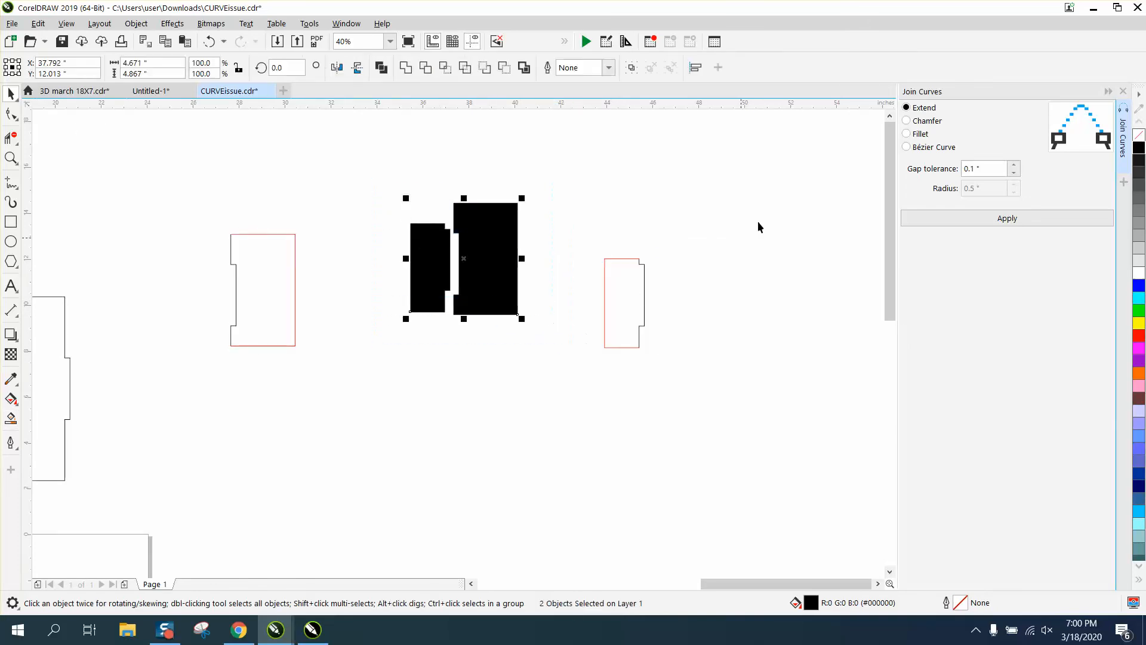
click(1138, 135)
right_click(1138, 323)
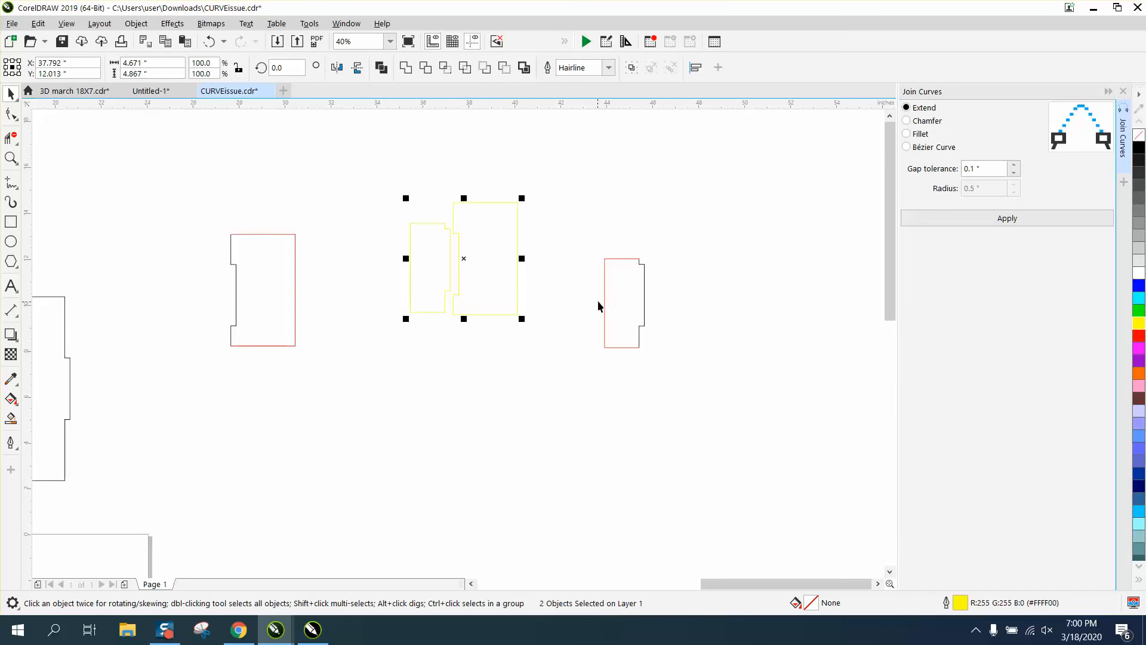
right_click(1139, 339)
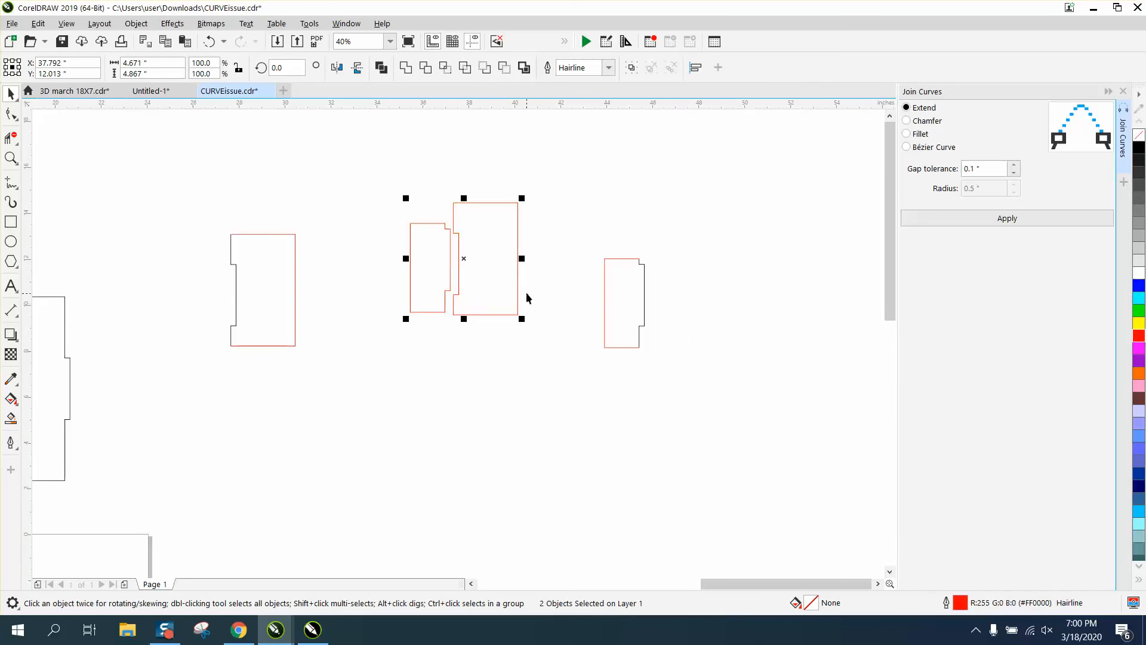
scroll(471, 266, down, 2)
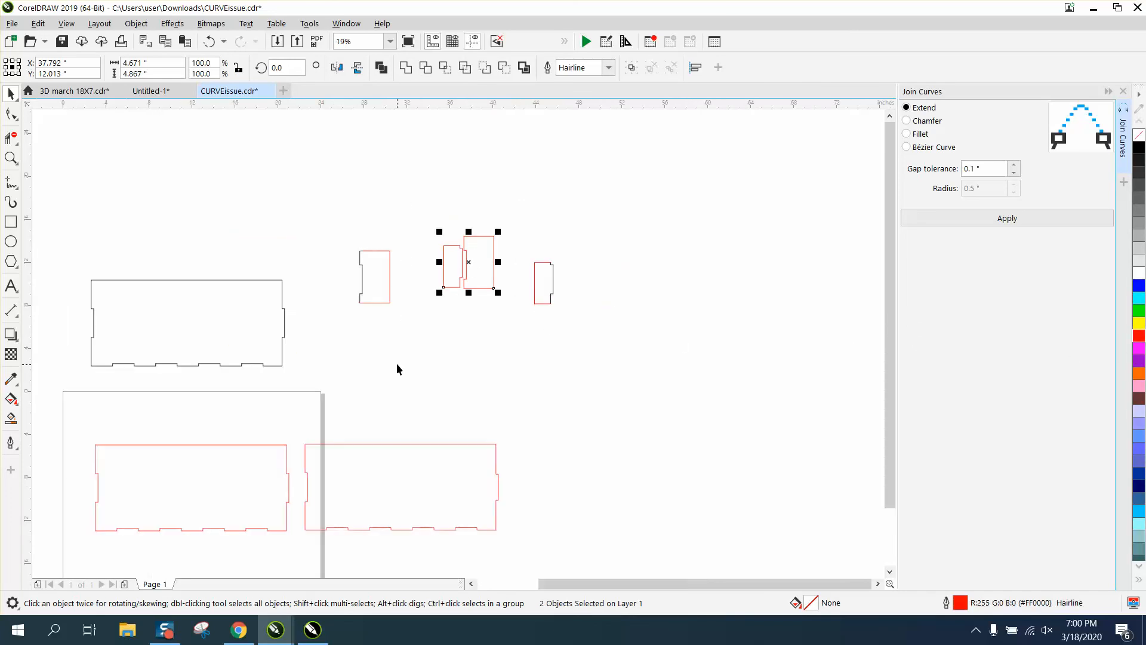
scroll(404, 352, down, 2)
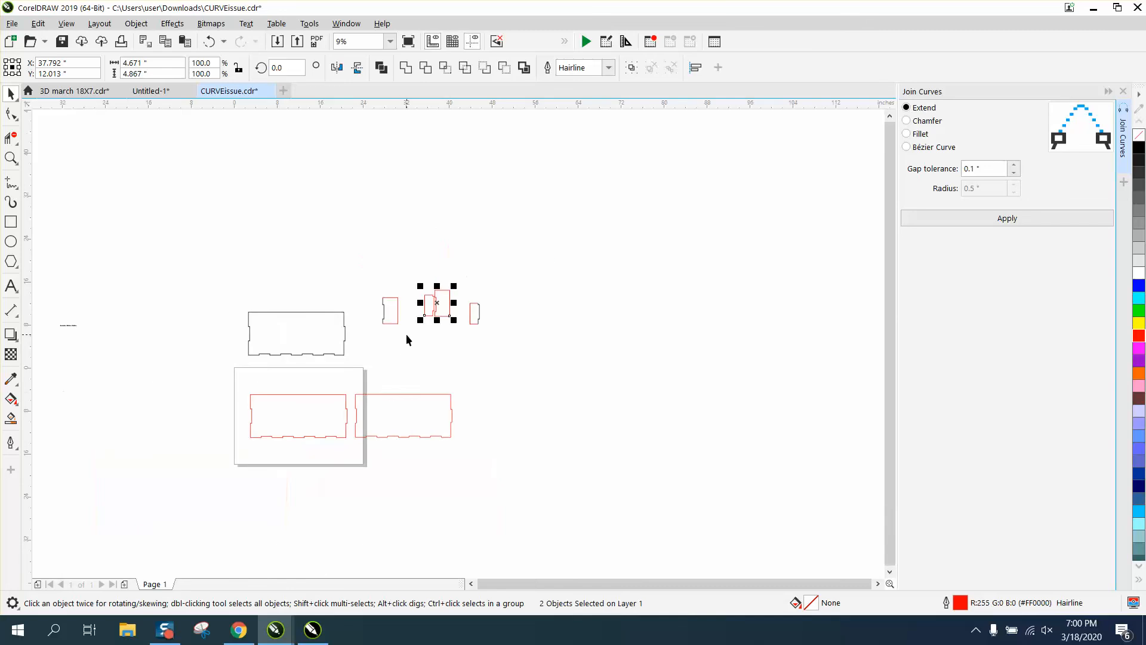